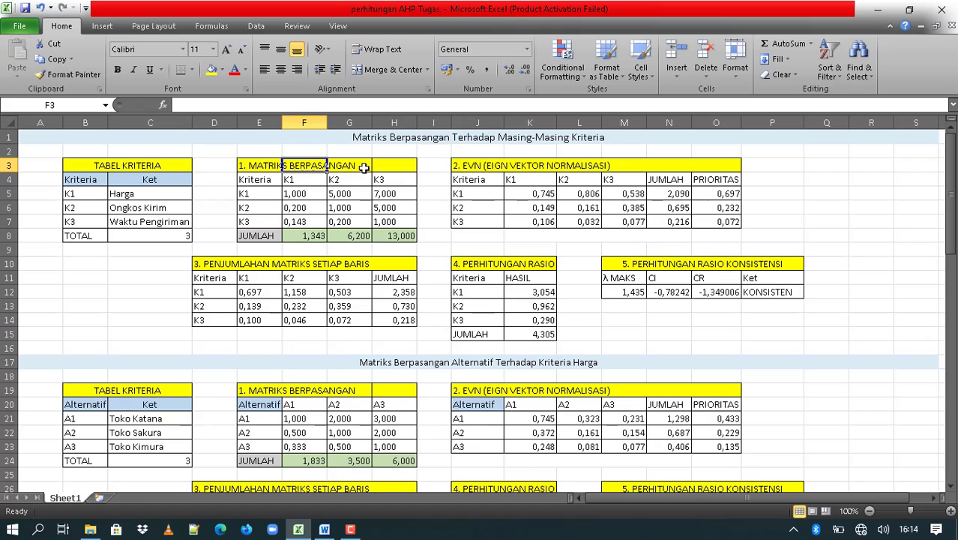
Examine the pairwise comparison values of the criteria matrix, starting with the diagonal and continuing row by row from K1 to K3.
left_click(267, 194)
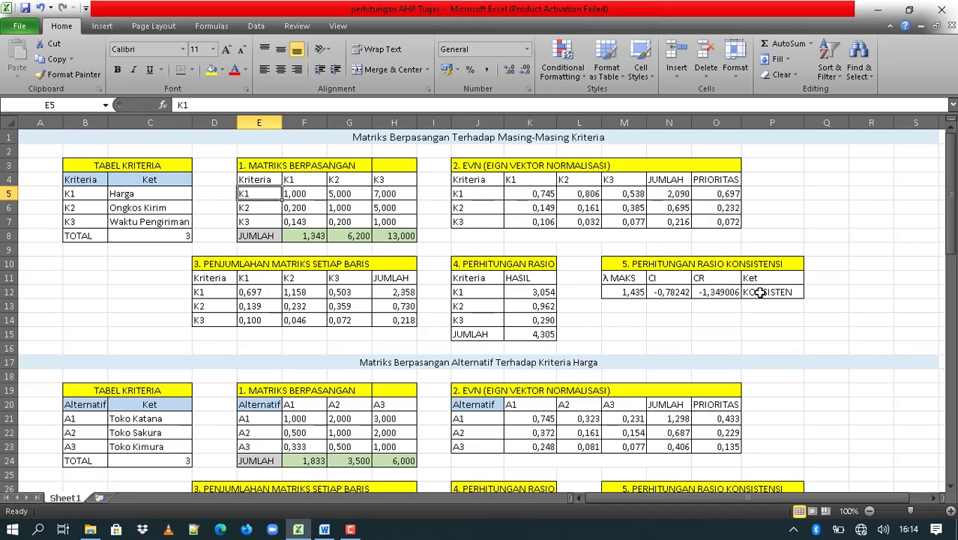
left_click(303, 195)
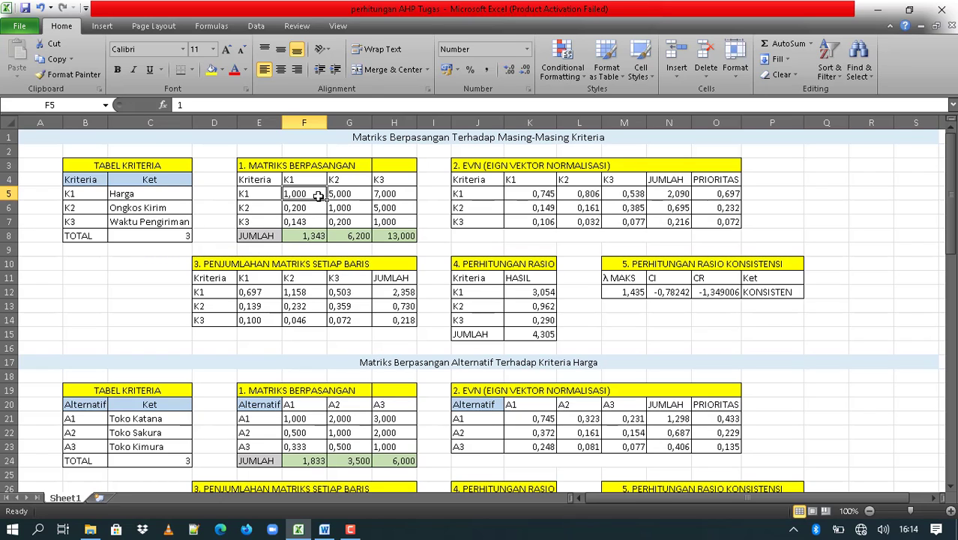
left_click(335, 209)
left_click(381, 223)
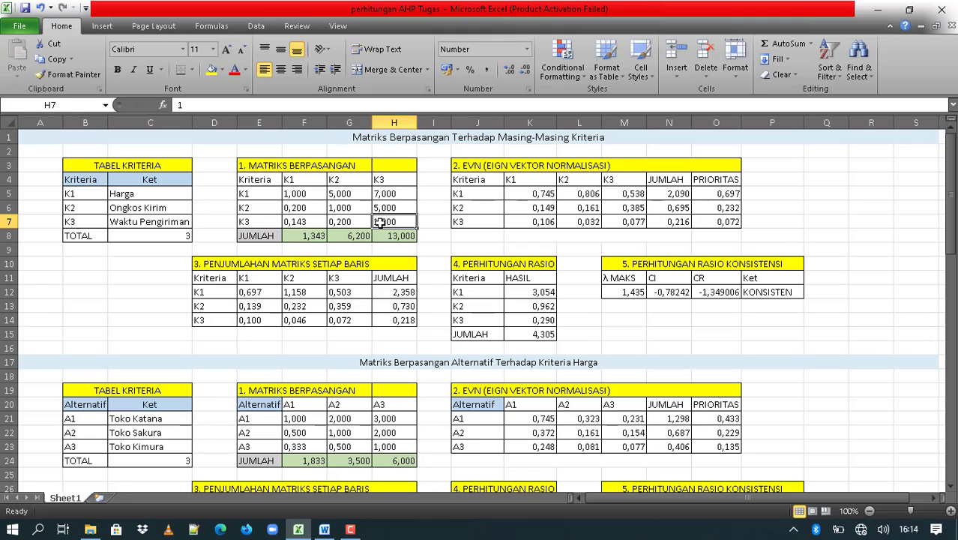
left_click(312, 198)
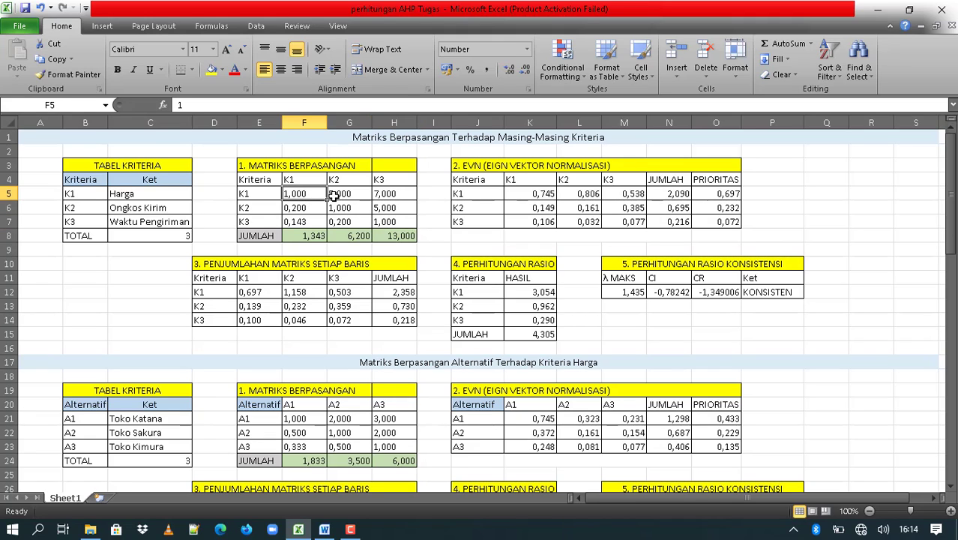
left_click(340, 195)
left_click(381, 195)
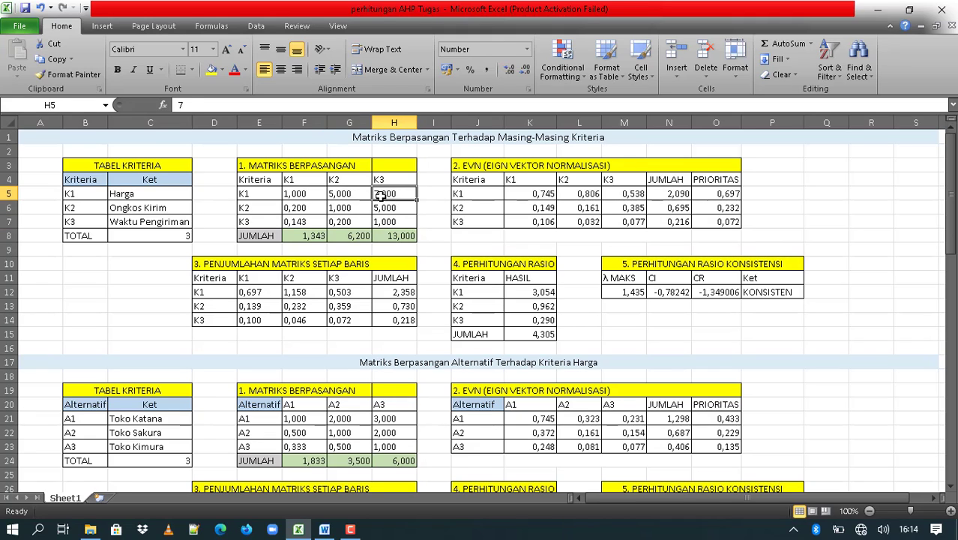
left_click(304, 210)
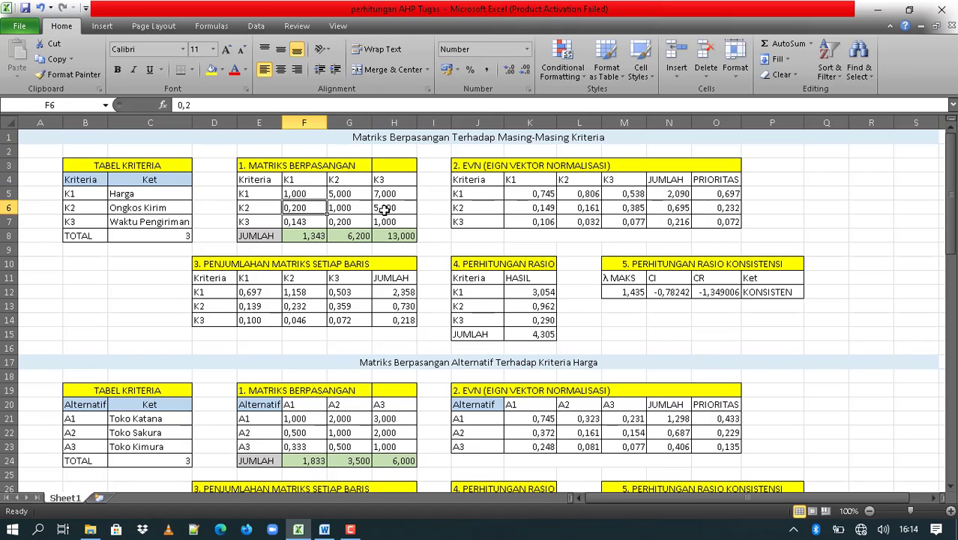
left_click(381, 211)
left_click(320, 222)
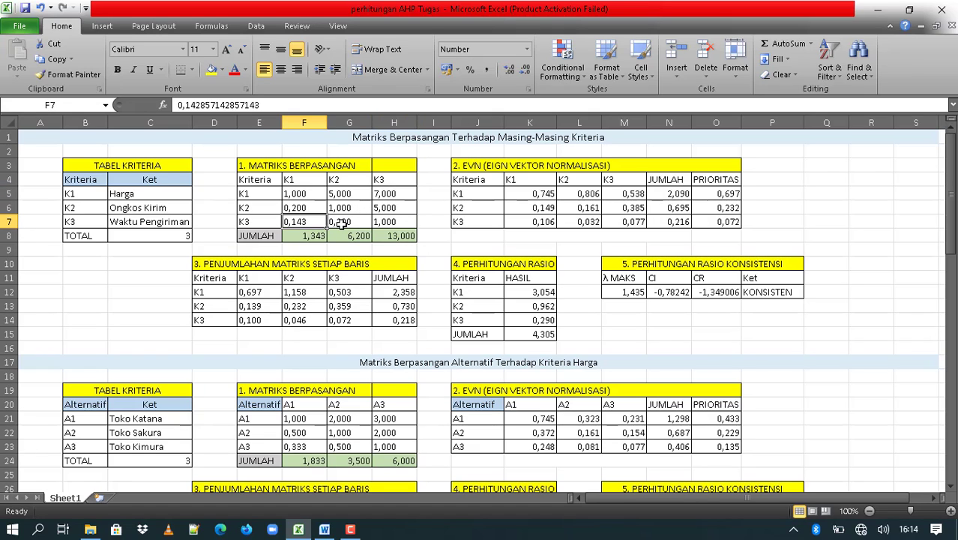
left_click(339, 224)
left_click(383, 223)
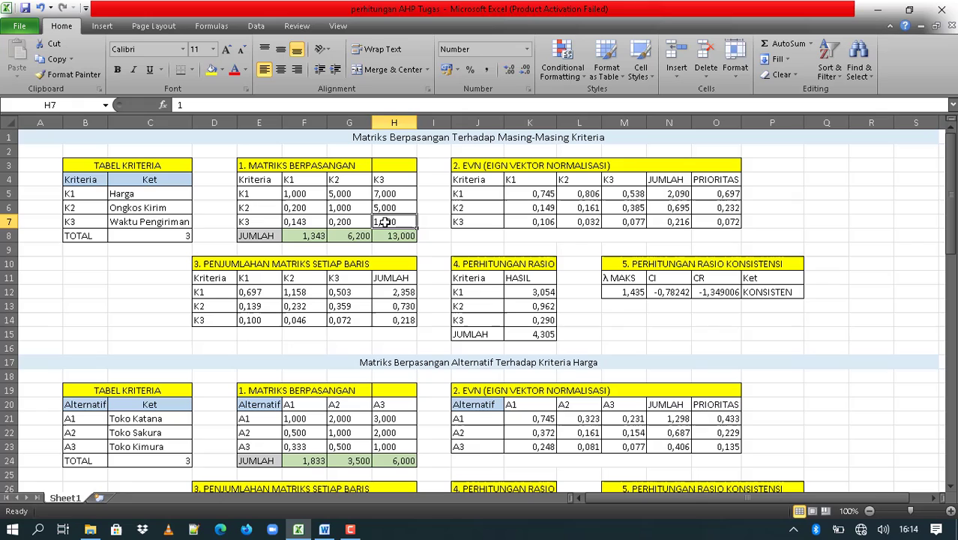
Review the diagonal and upper-triangle comparison values among K1, K2 and K3 in the criteria matrix.
left_click(313, 197)
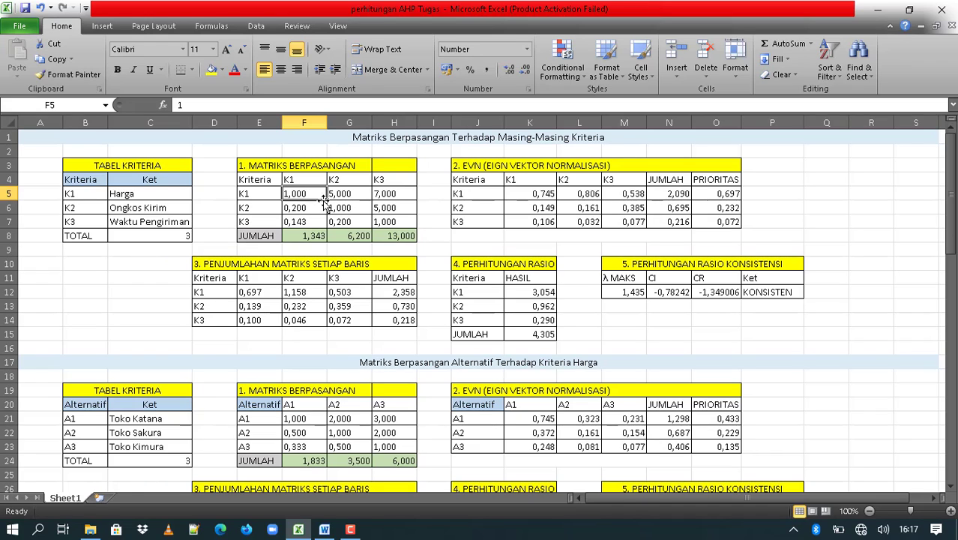
left_click(338, 212)
left_click(319, 195)
left_click(341, 194)
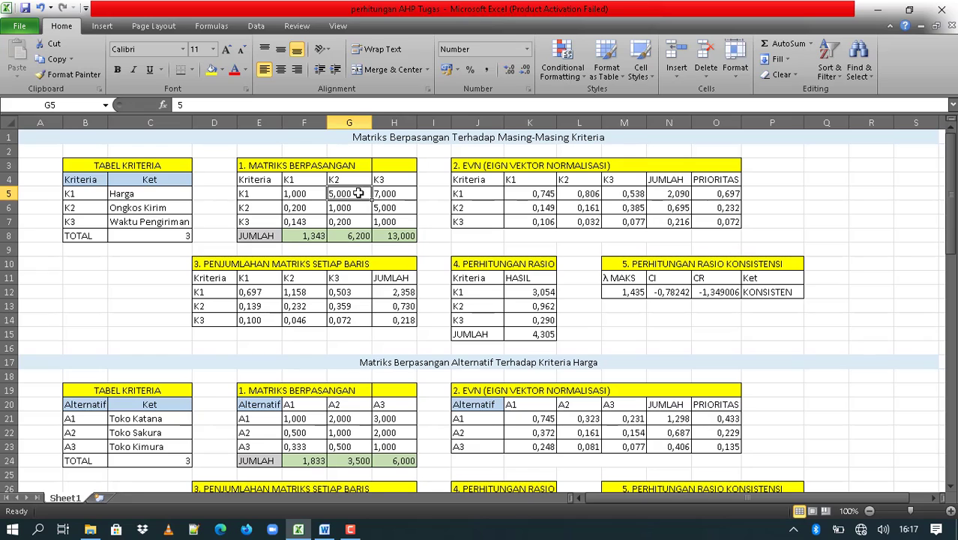
left_click(380, 195)
left_click(363, 196)
left_click(383, 208)
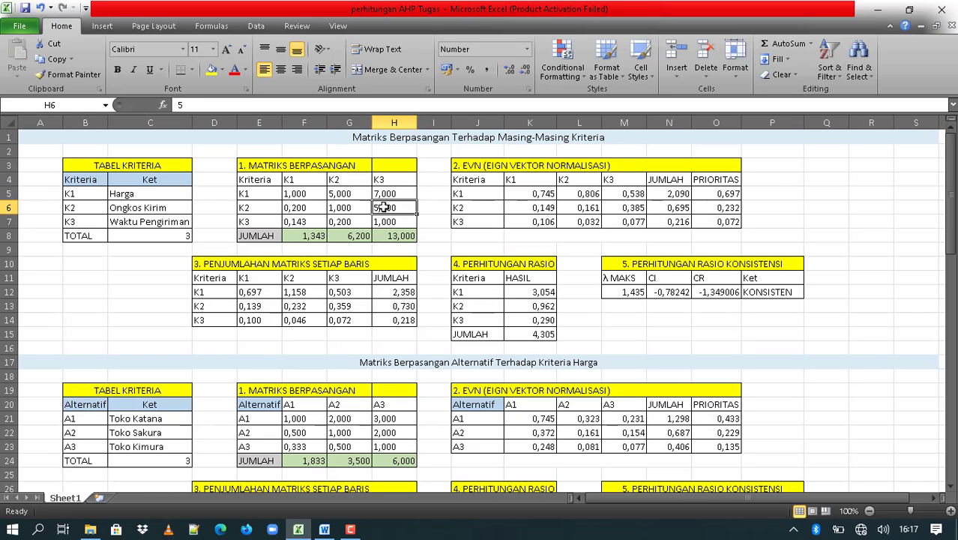
Try to enter the reciprocal 1/5 as the K2-to-K1 comparison in cell F6 of the criteria matrix.
left_click(338, 194)
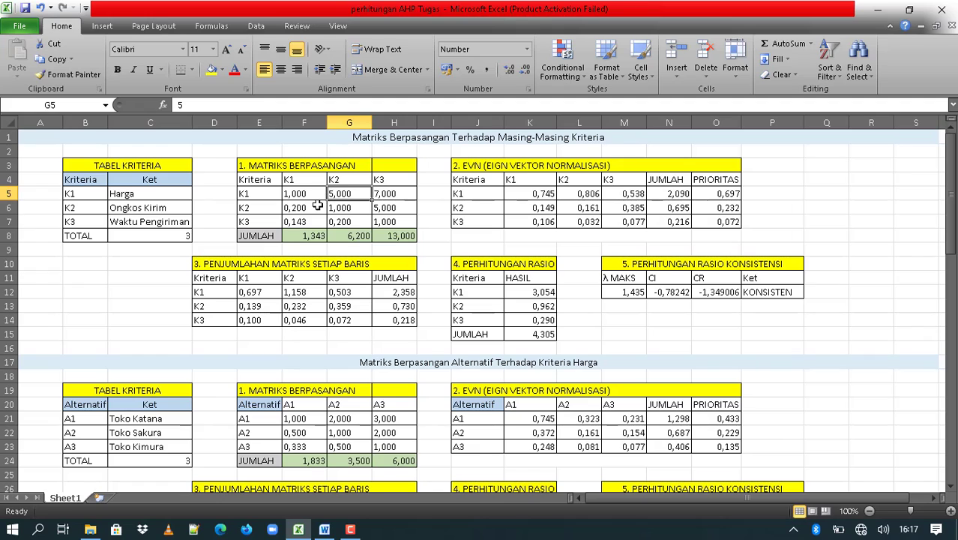
left_click(316, 207)
left_click(335, 194)
left_click(314, 208)
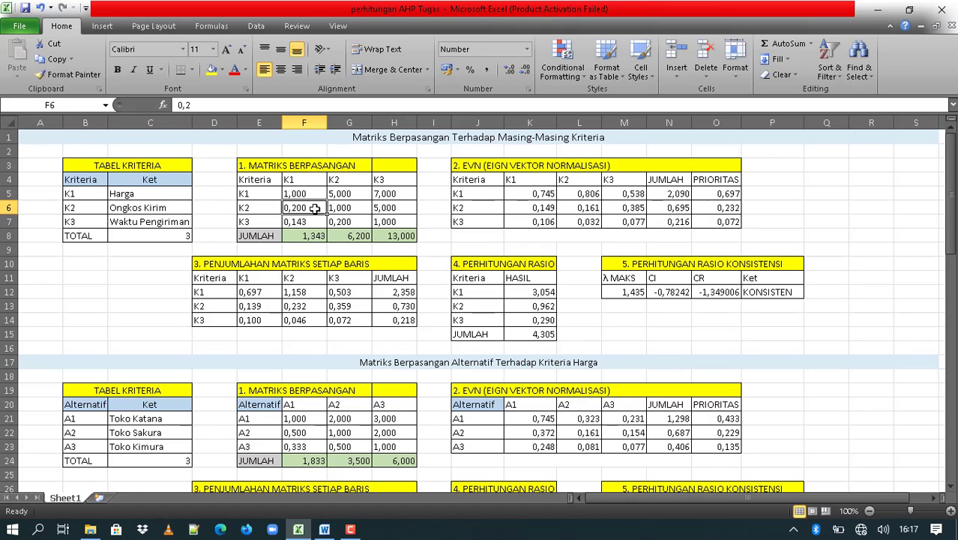
type("1")
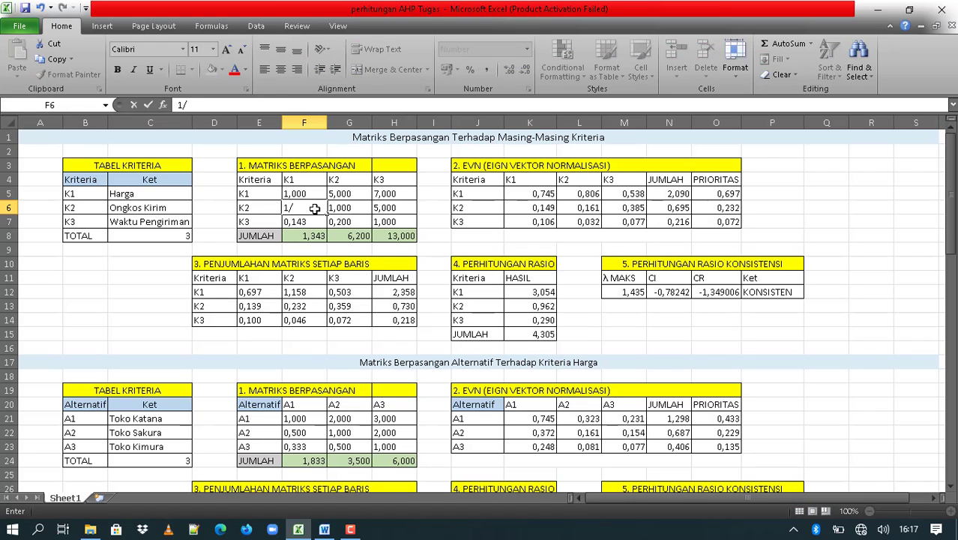
type("/5")
key("Return")
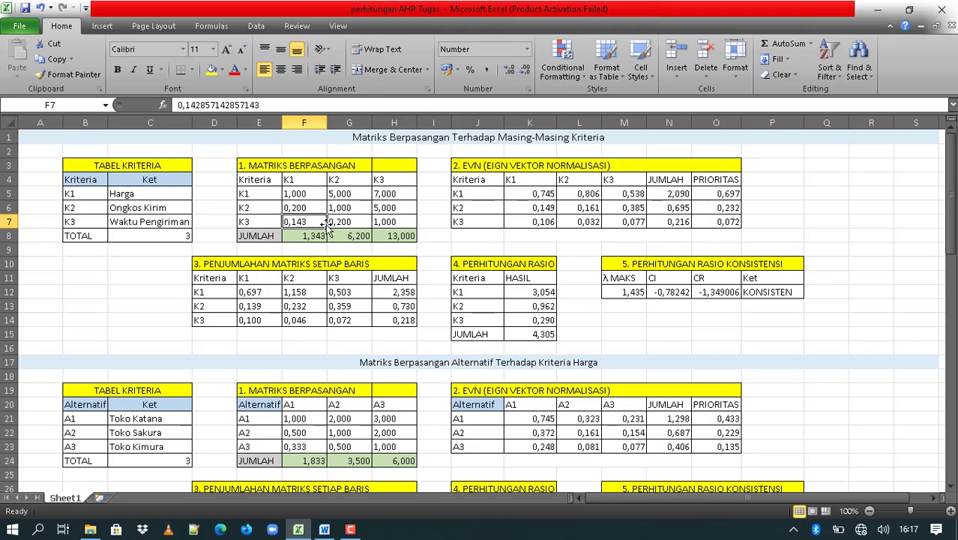
Examine the SUM formula of the K1 column total in the criteria matrix, including the range it covers.
left_click(403, 217)
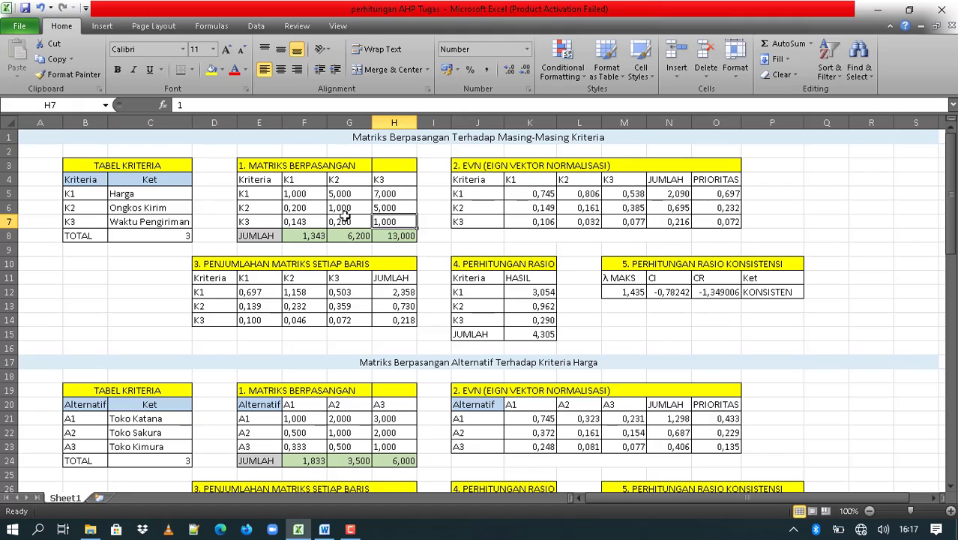
left_click(298, 235)
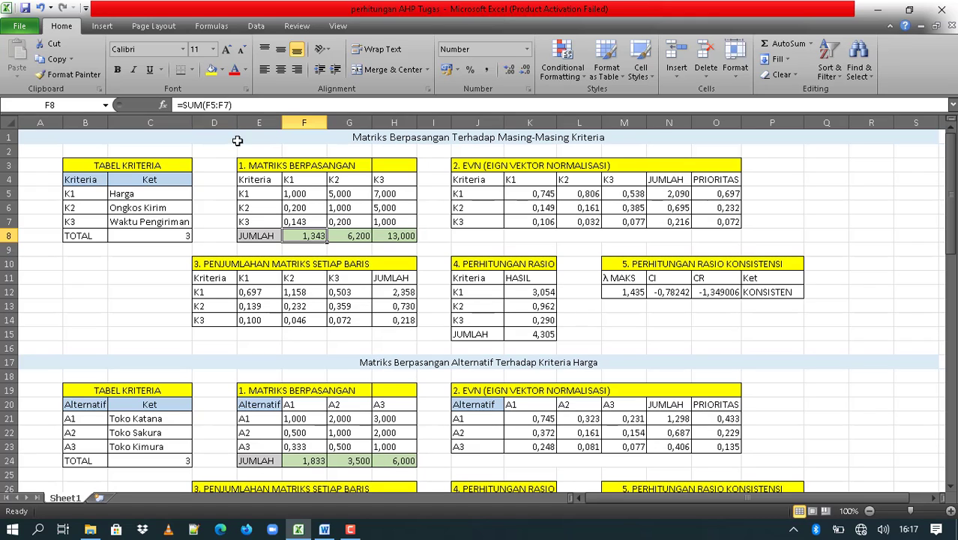
left_click(224, 105)
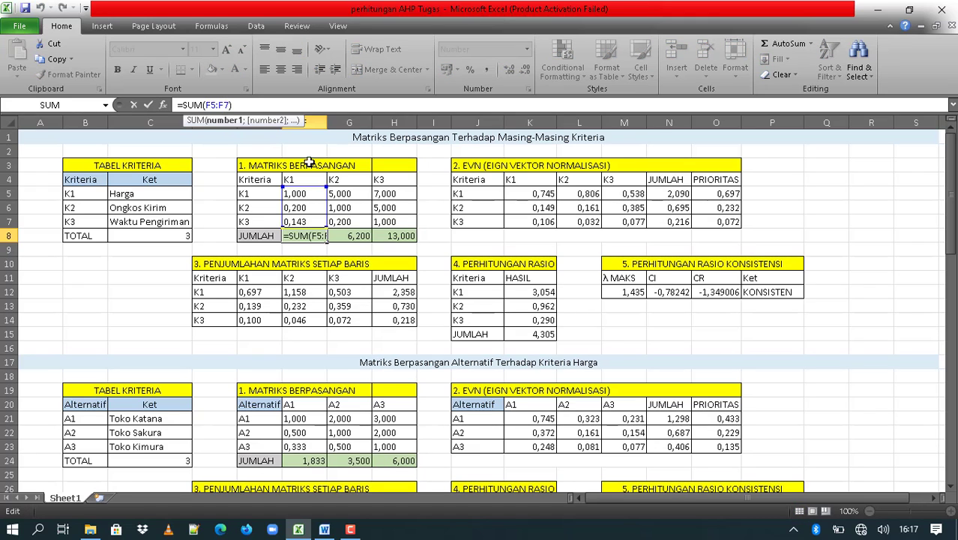
left_click(353, 195)
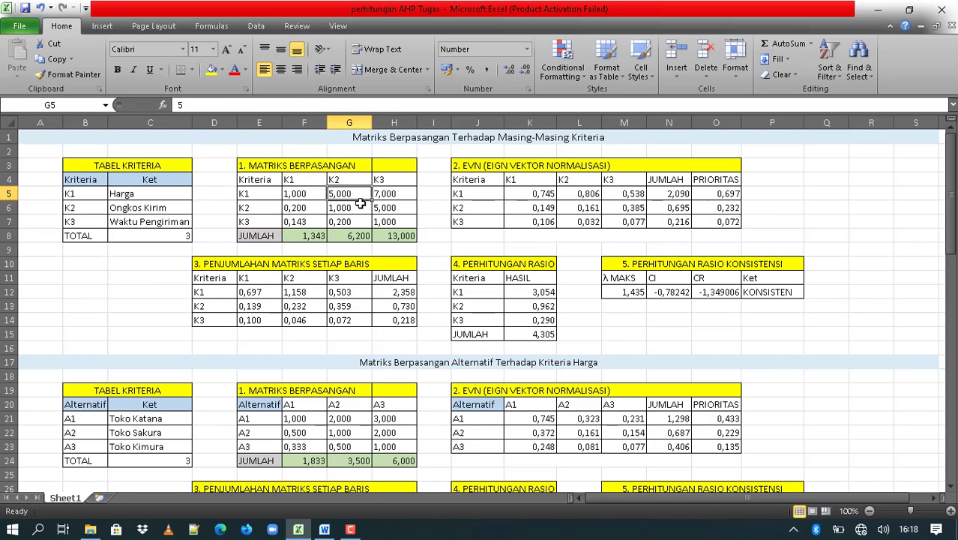
Clear the K3-to-K3 comparison value in cell H7 of the criteria matrix.
left_click(360, 221)
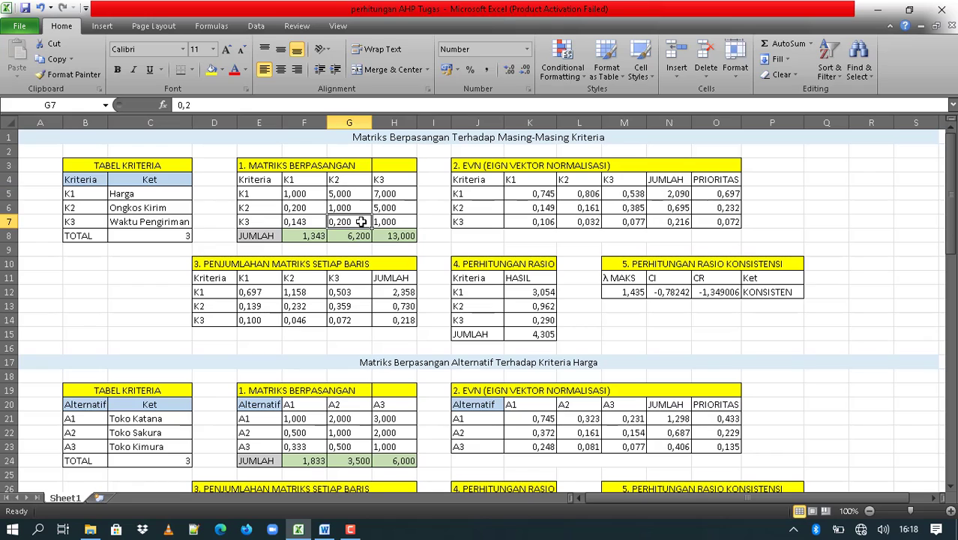
left_click(389, 195)
left_click(401, 223)
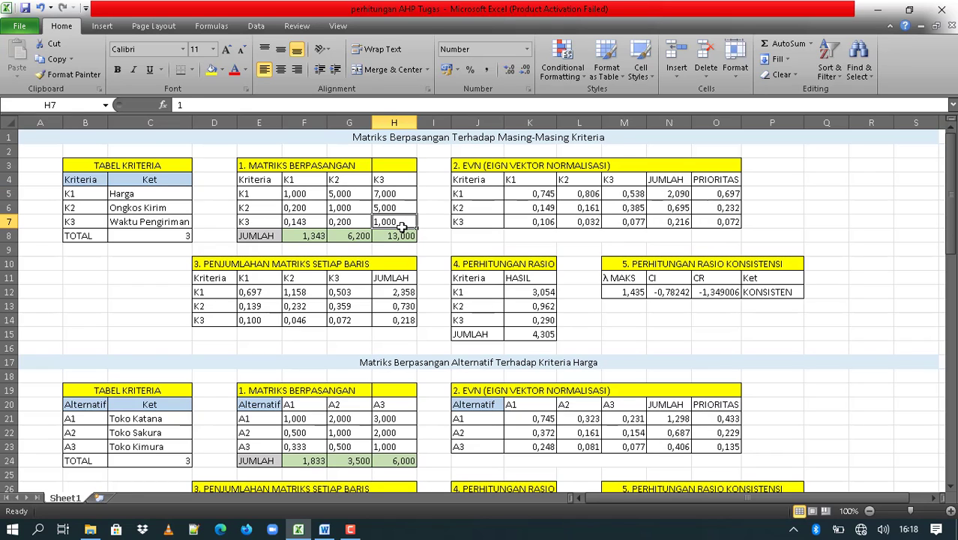
key("Delete")
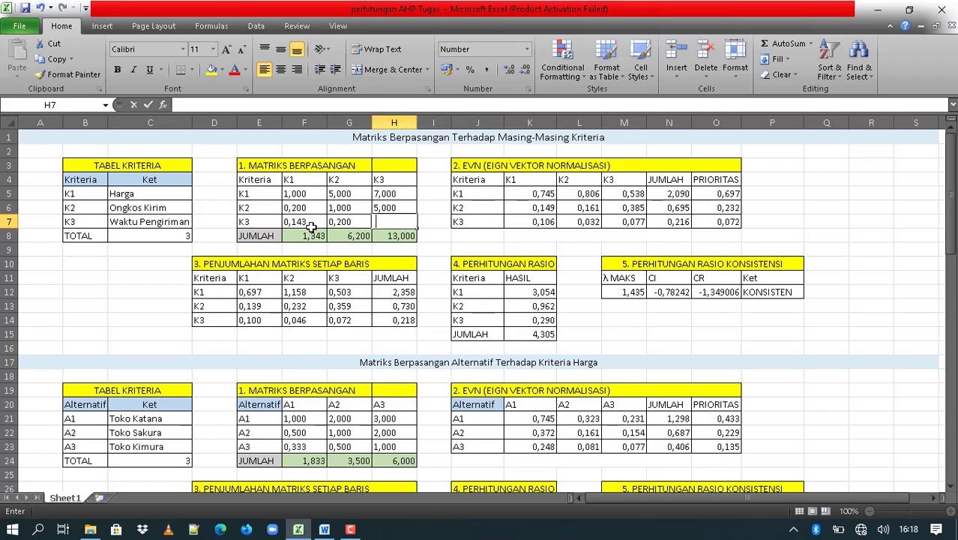
key("Right")
Switch to the Metode AHP document in Word and read the importance scales for comparing the criteria.
key("alt+Tab")
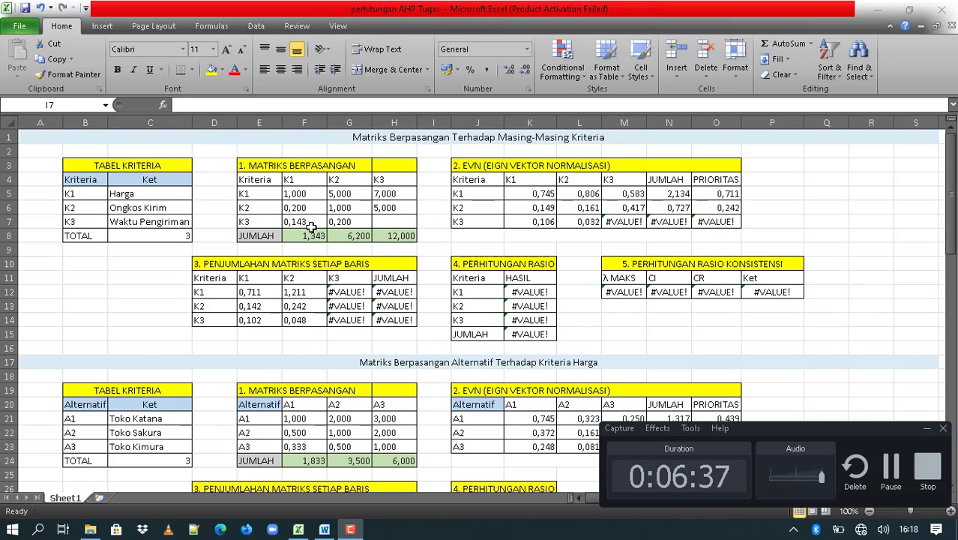
key("alt+Tab")
key("alt+Tab")
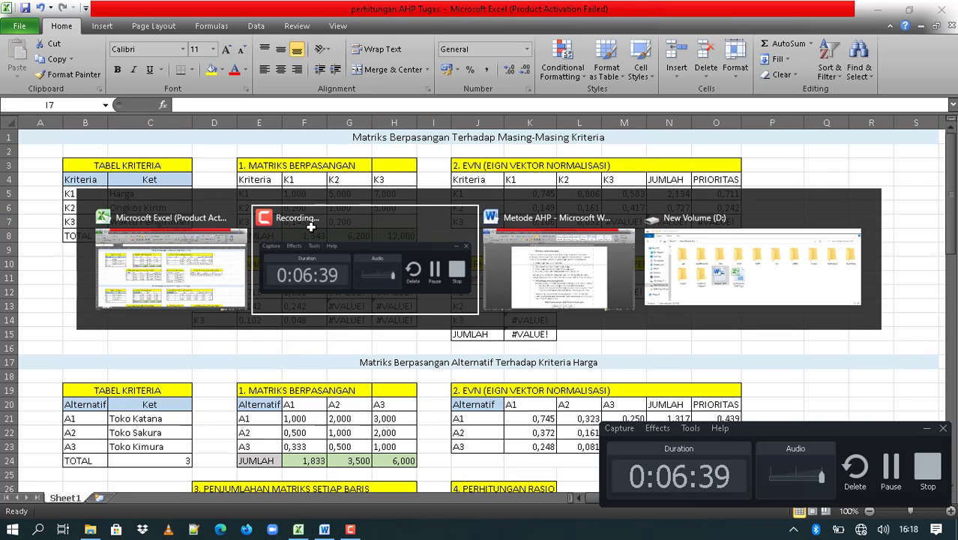
left_click(927, 430)
key("alt+Tab")
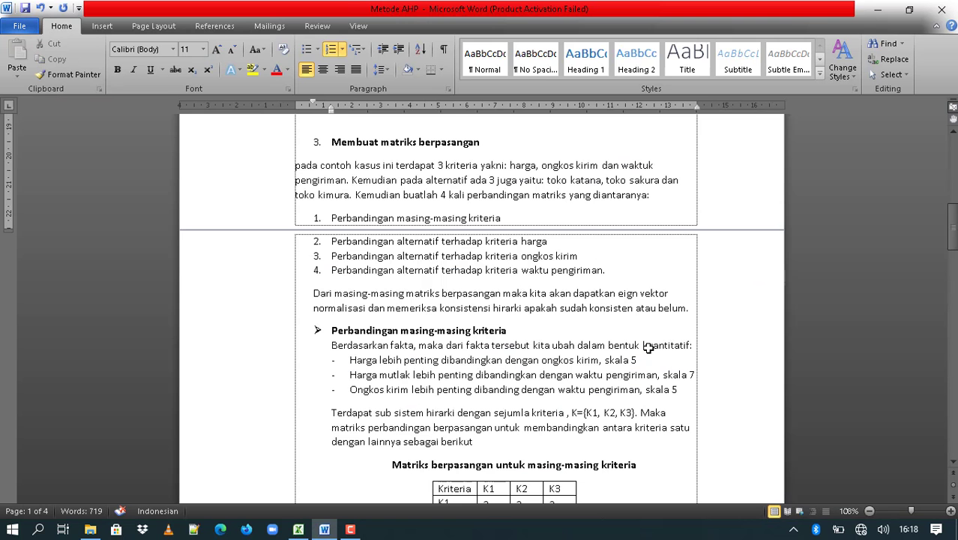
scroll(416, 306, "down", 2)
scroll(416, 306, "down", 1)
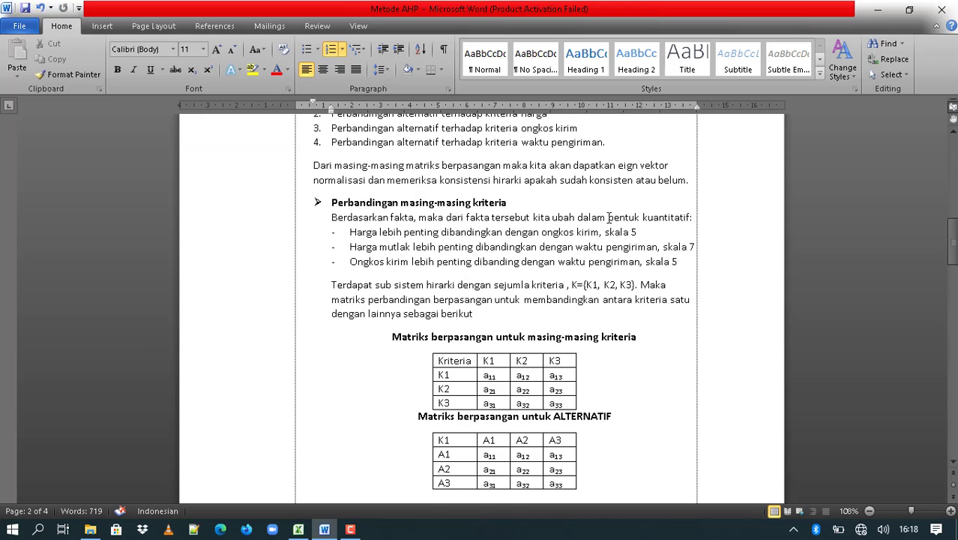
scroll(644, 232, "down", 1)
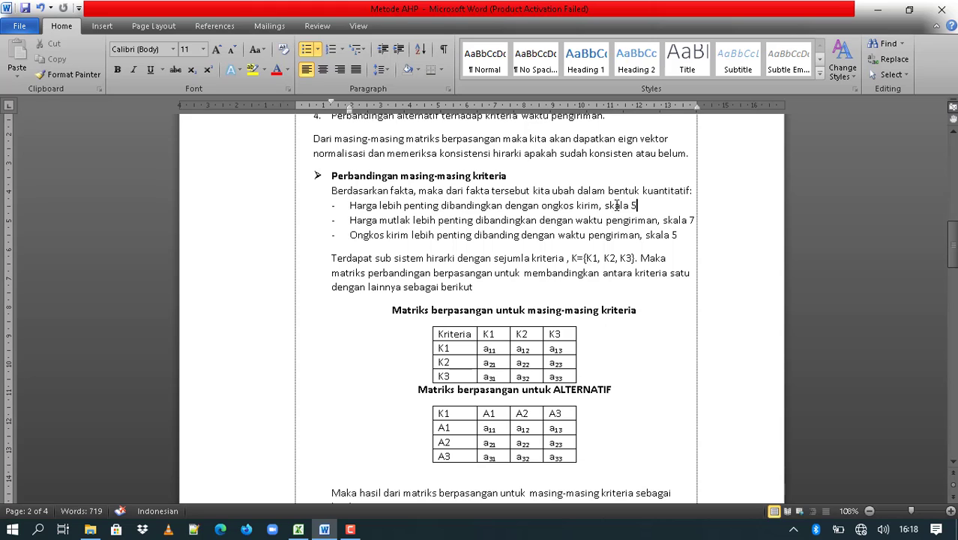
Switch back to the Excel workbook and clear all comparison values in the criteria matrix, F5:H7.
key("alt+Tab")
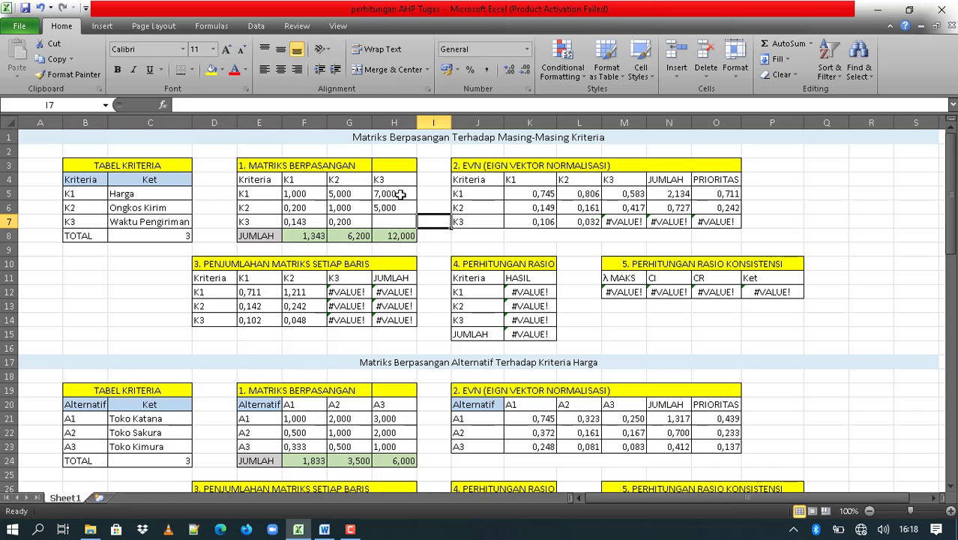
left_click(303, 194)
type("1")
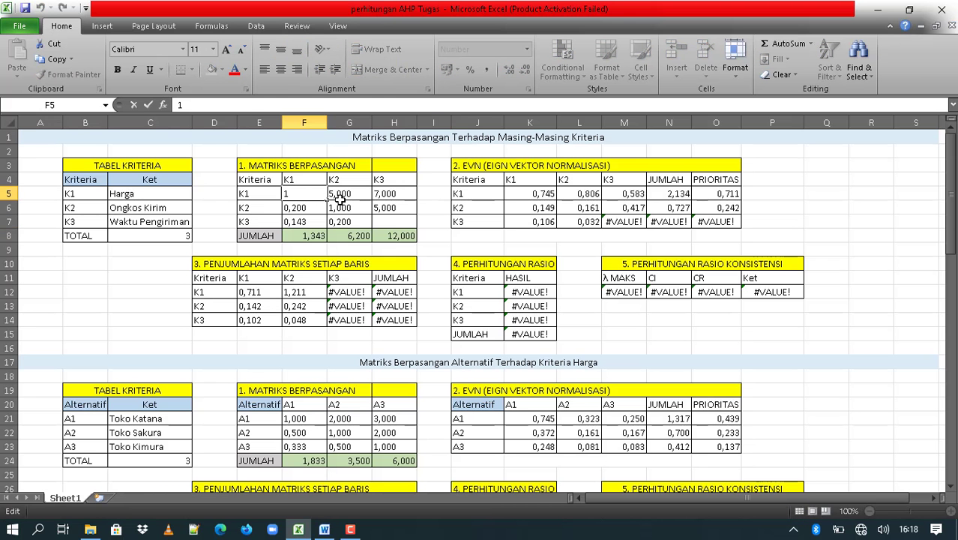
left_click_drag(340, 200, 391, 219)
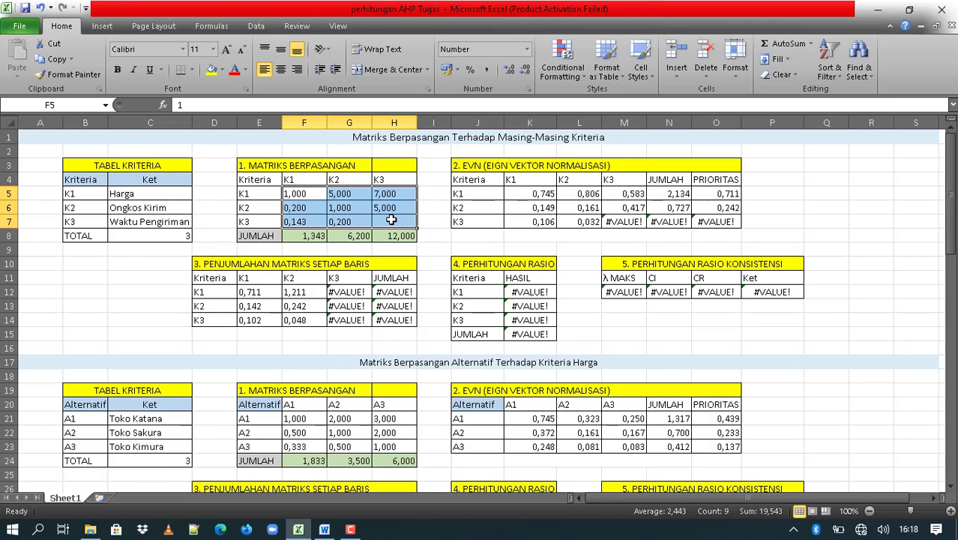
key("Delete")
left_click(318, 196)
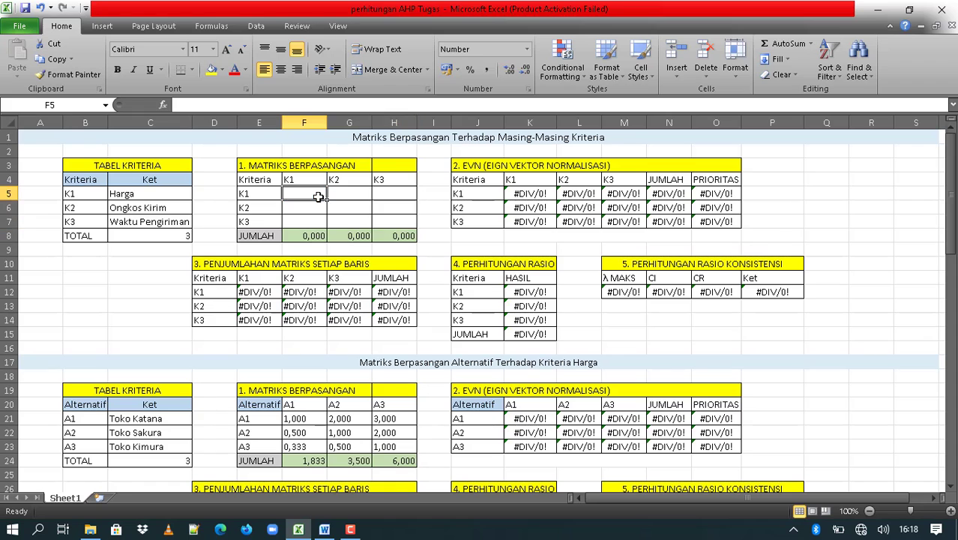
Recheck the importance scales in the Word document, then enter 1 on the Excel criteria matrix's diagonal, in F5, G6 and H7.
key("alt+Tab")
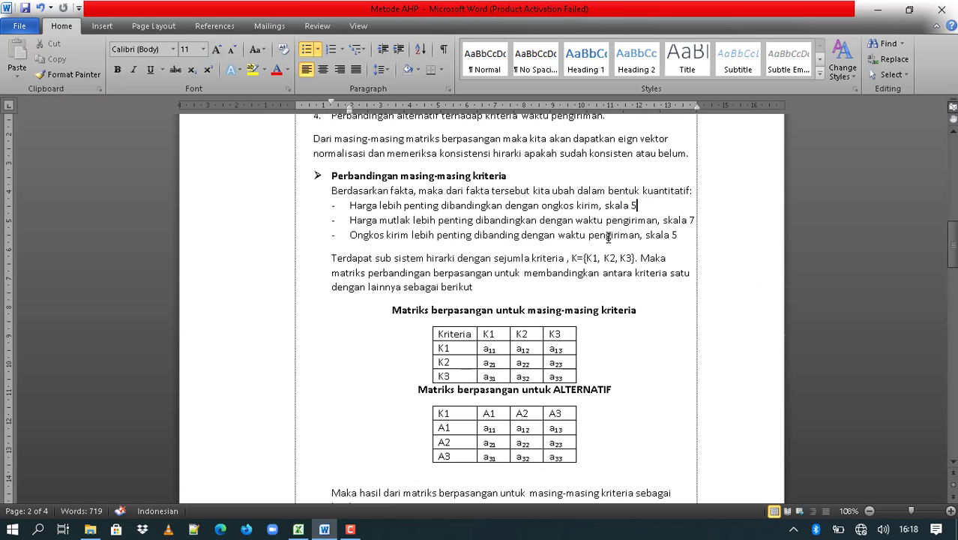
key("alt+Tab")
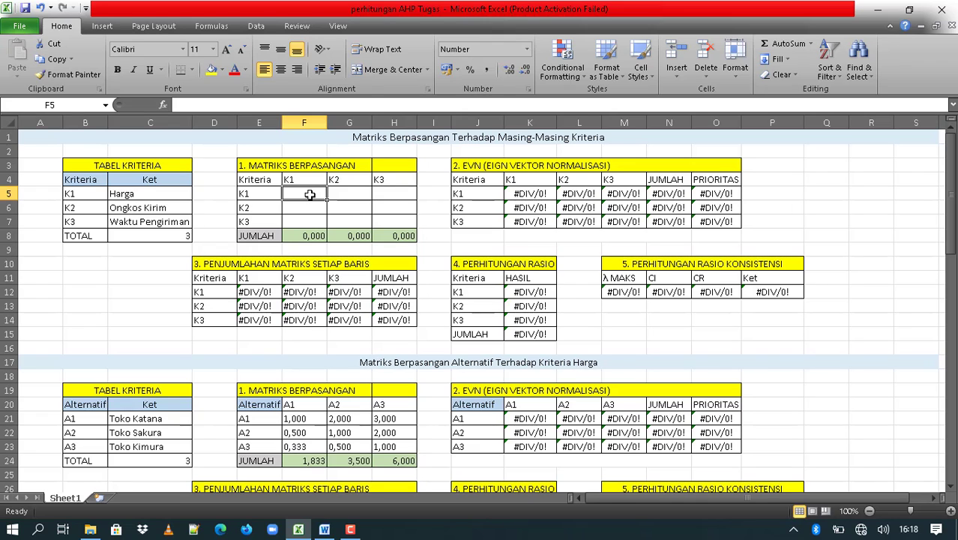
type("1")
key("Return")
key("Right")
type("1")
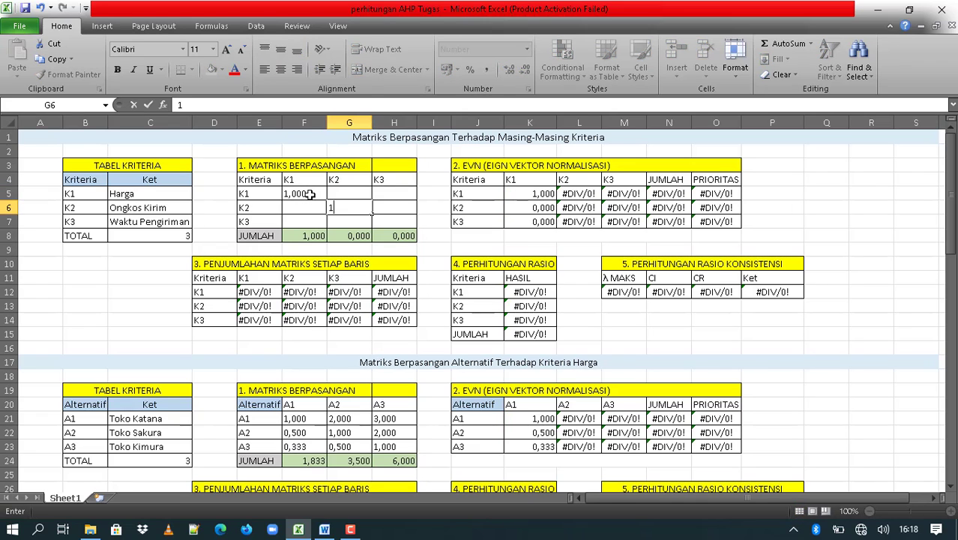
key("Return")
key("Right")
type("1")
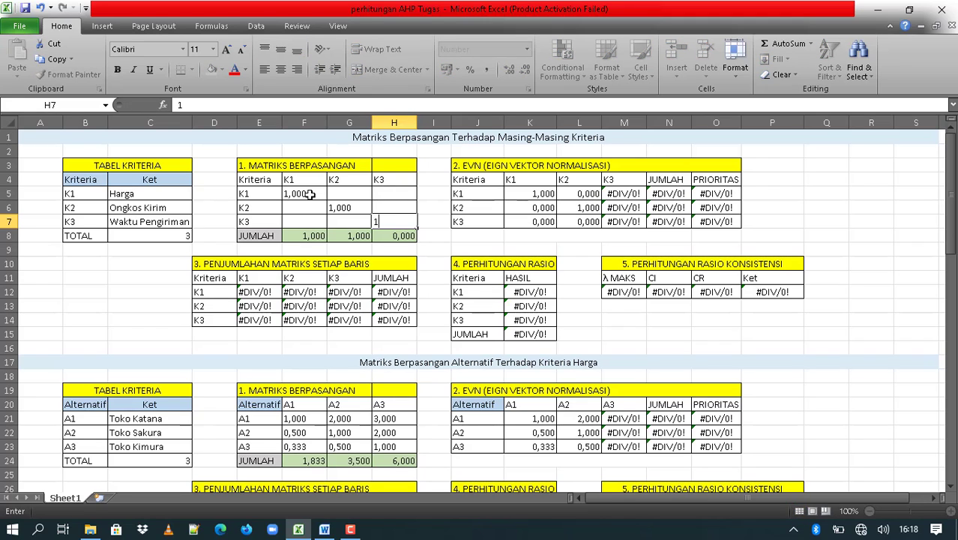
left_click(309, 194)
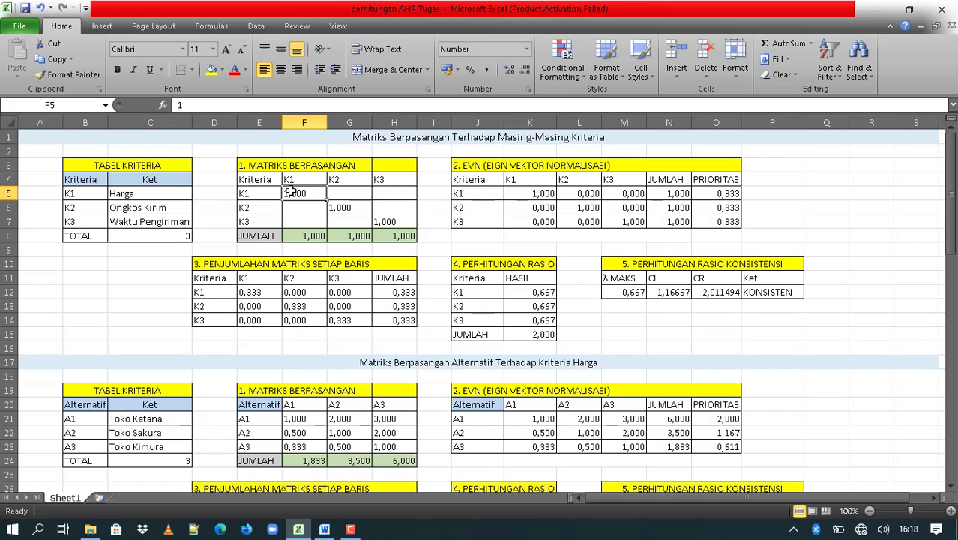
Review the K1-to-K1 diagonal comparison and re-enter 1 for the K3-to-K3 comparison in H7.
left_click_drag(267, 194, 308, 174)
left_click(308, 174)
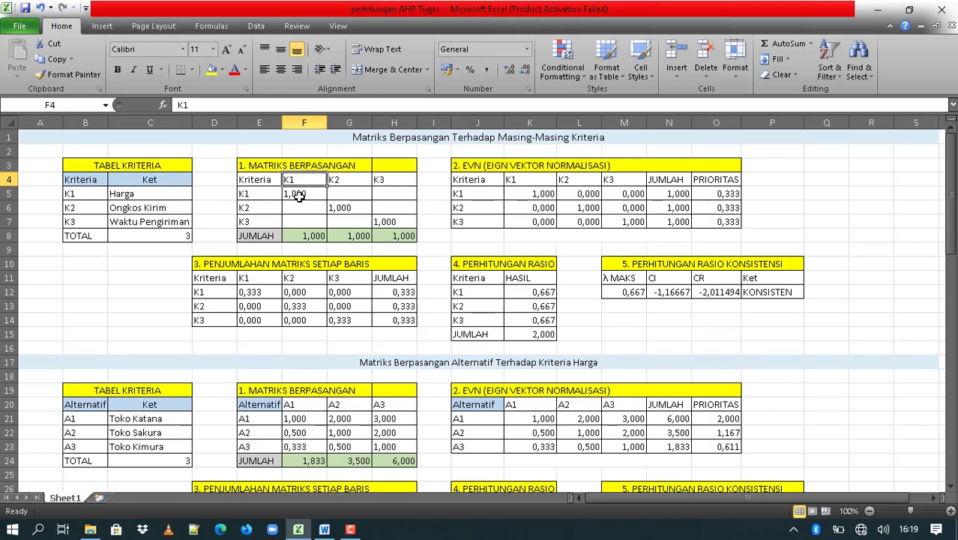
left_click(300, 194)
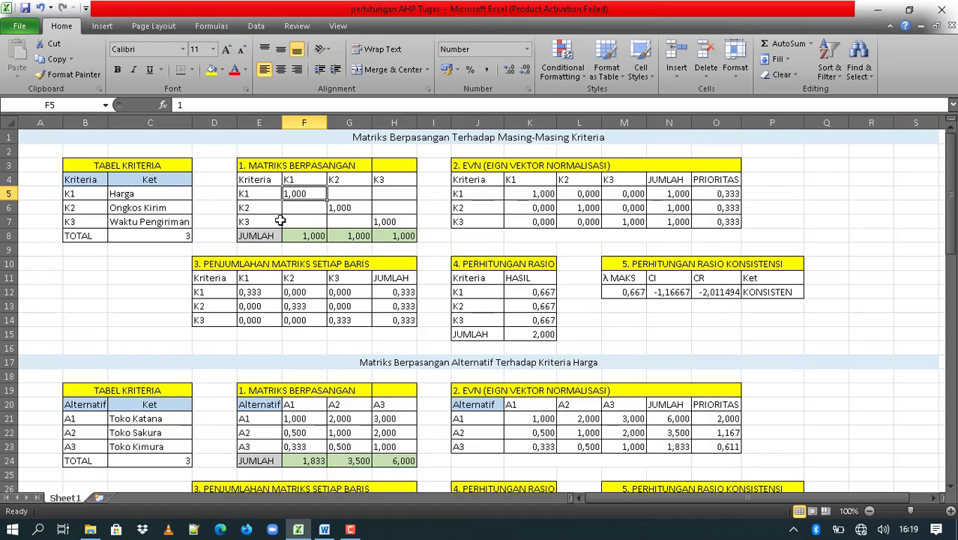
left_click(395, 223)
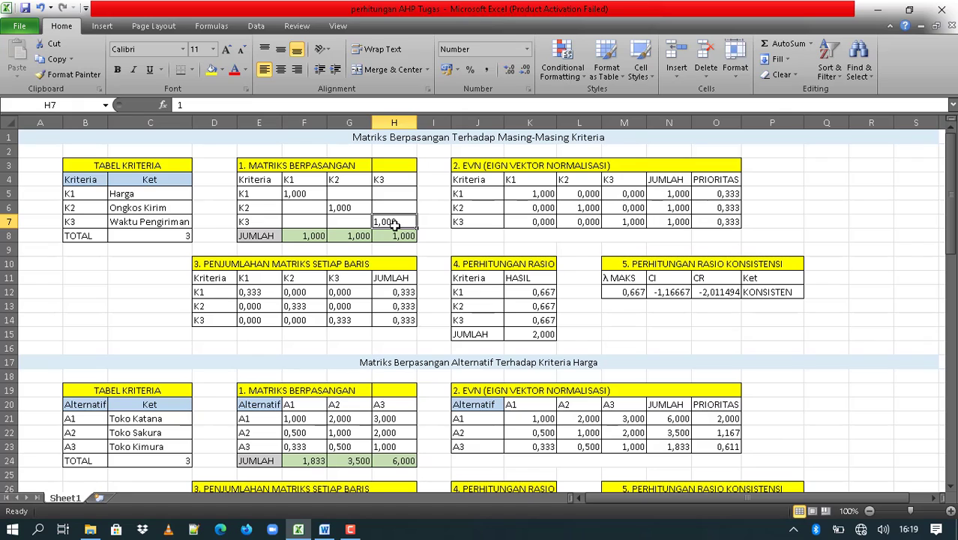
key("BackSpace")
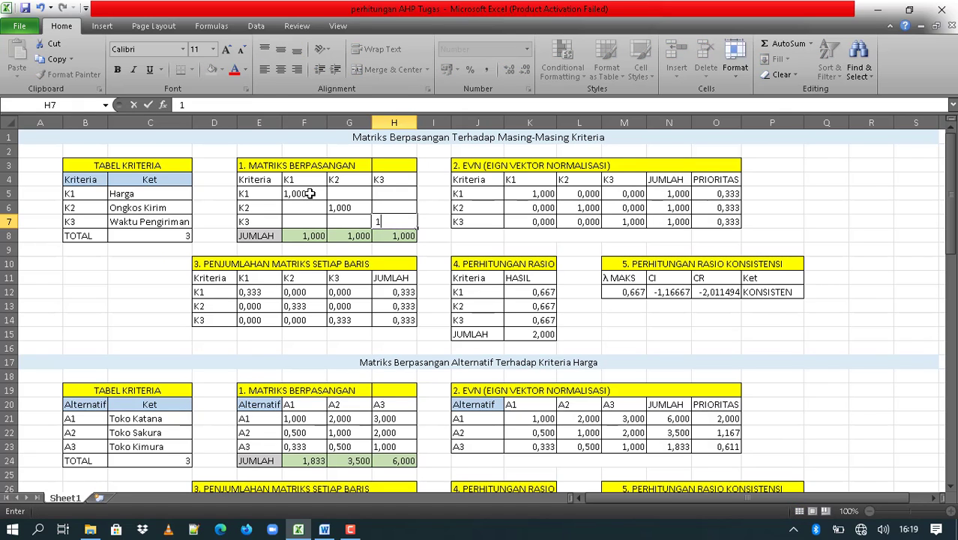
type("1")
key("Return")
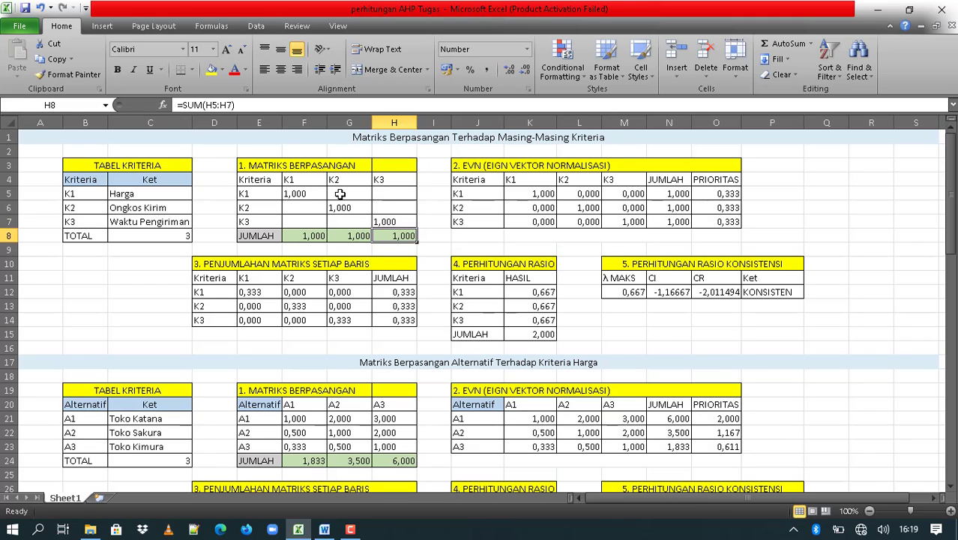
Look up the Harga versus Ongkos Kirim scale in the Word document and enter 5 for K1 against K2 in Excel cell G5.
left_click(340, 194)
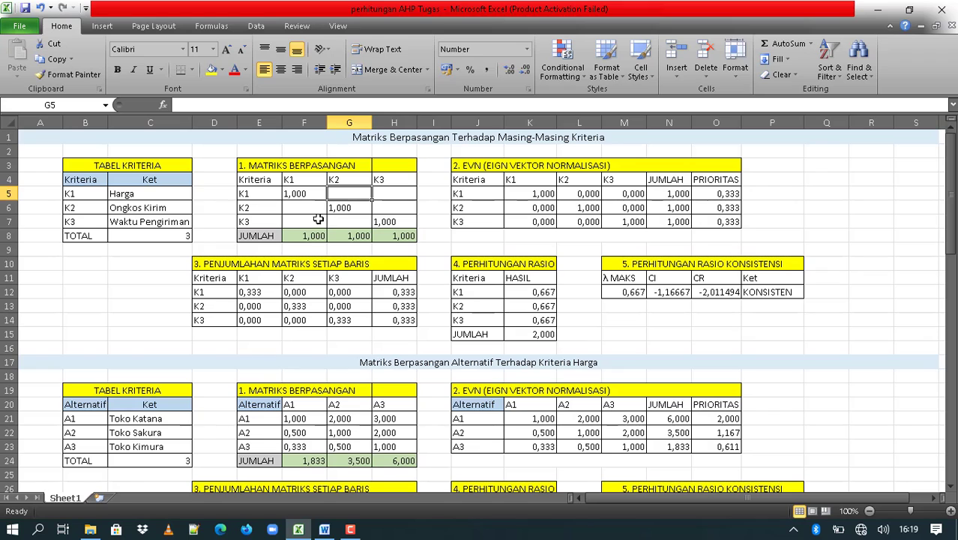
key("alt+Tab")
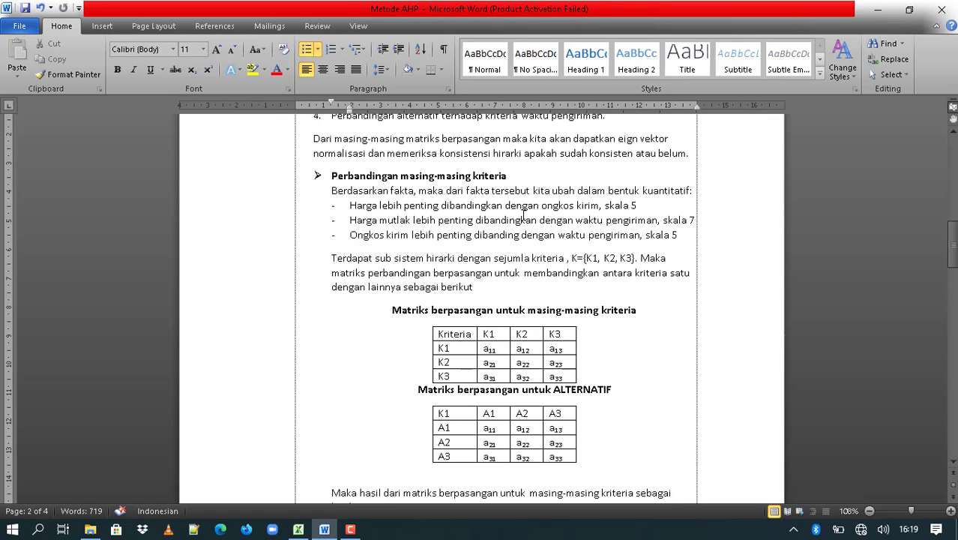
left_click_drag(651, 204, 389, 208)
left_click(638, 206)
key("alt+Tab")
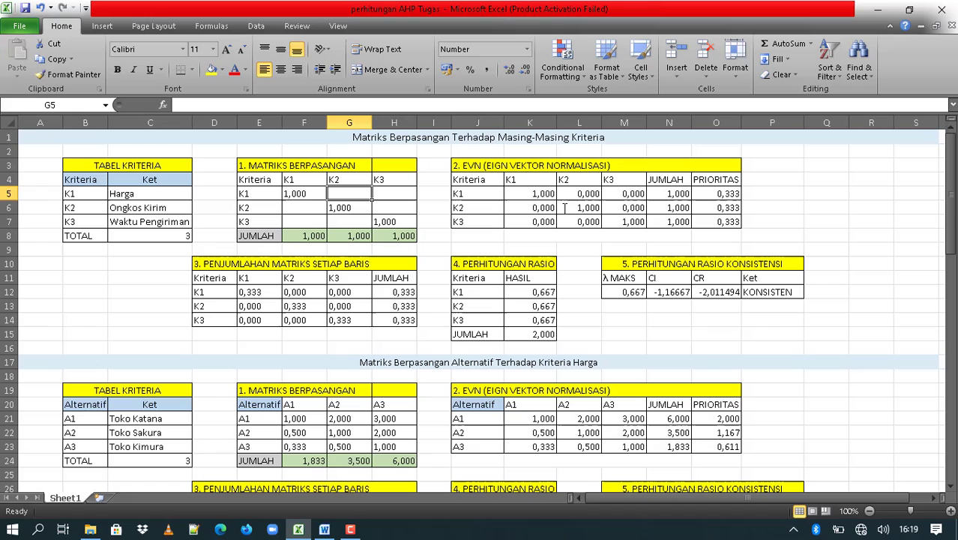
left_click(262, 197)
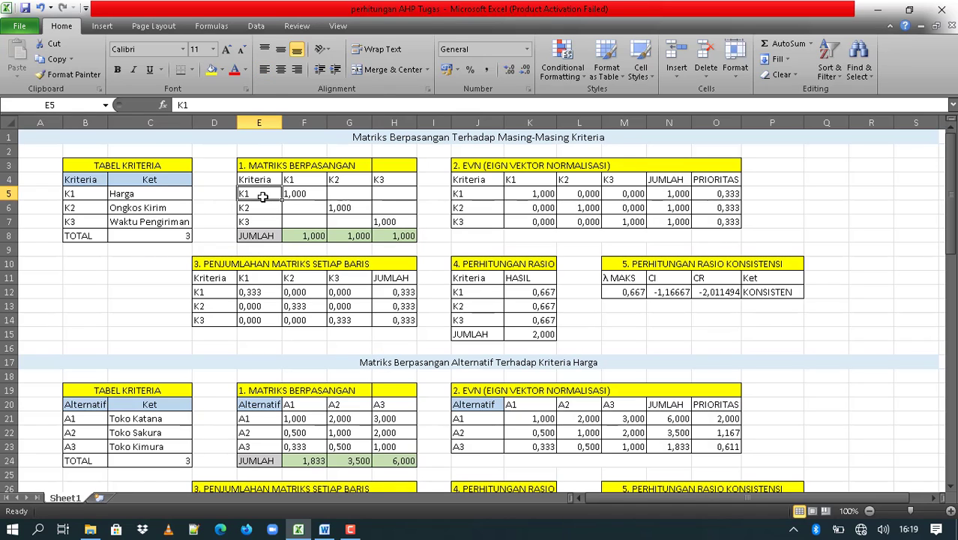
left_click(343, 182)
left_click(348, 195)
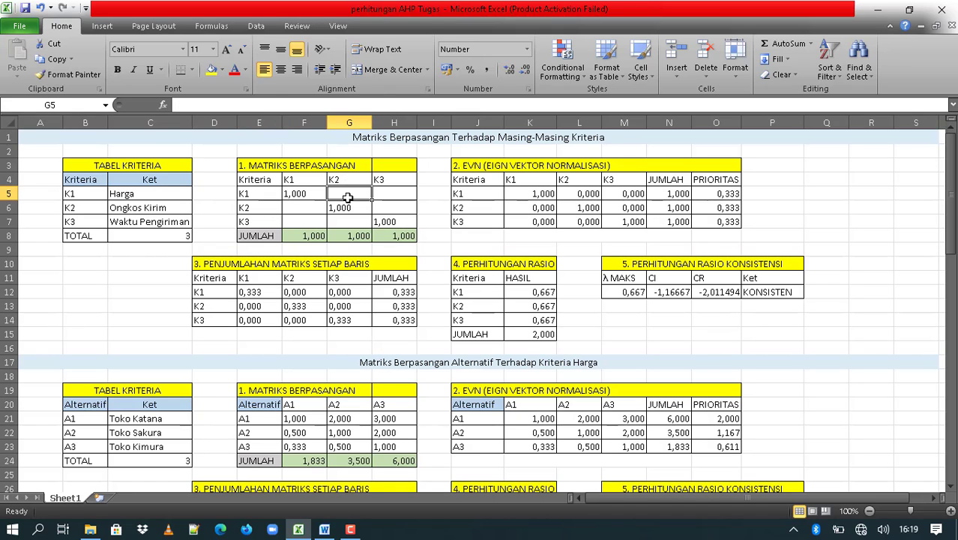
type("5")
key("Return")
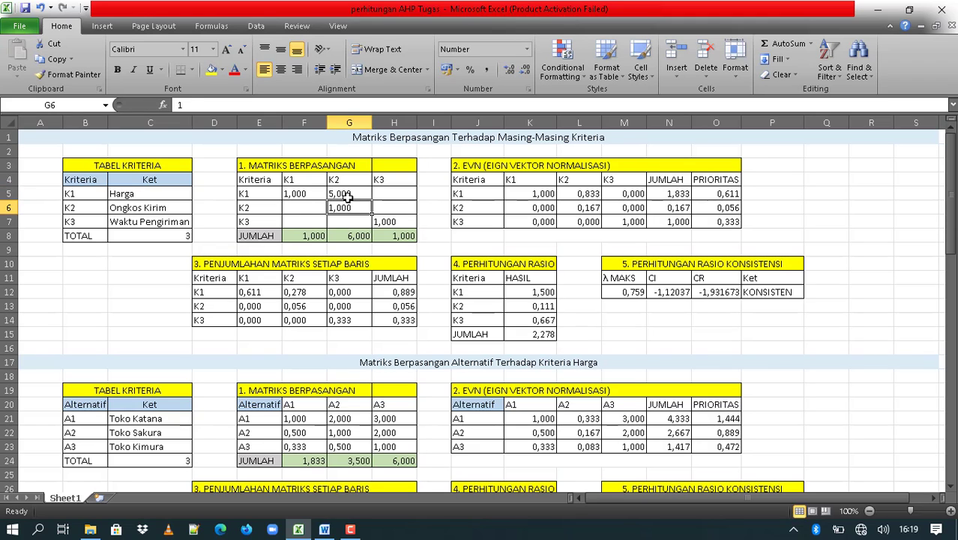
Enter the reciprocal 1/5 for K2 against K1 in cell F6 of the criteria matrix.
left_click(298, 208)
type("1")
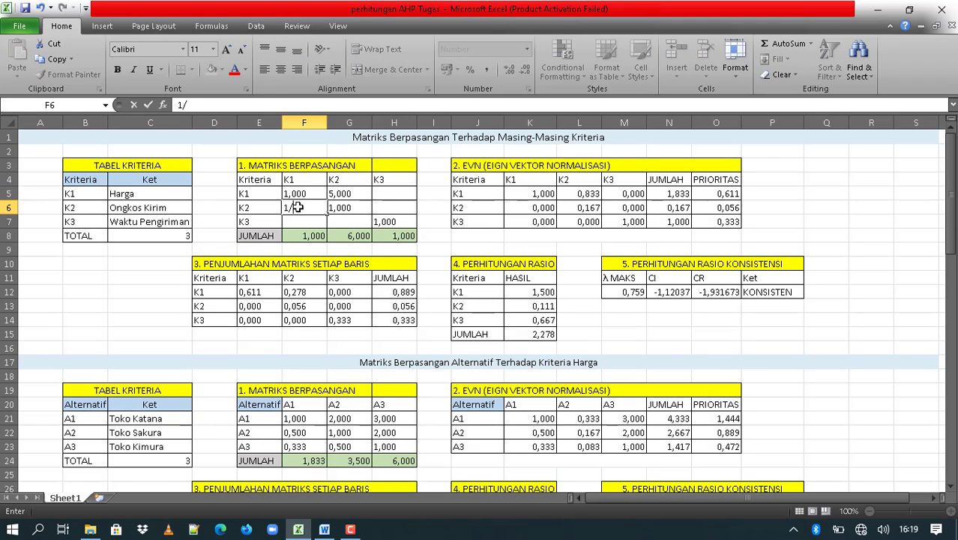
type("/5")
key("Return")
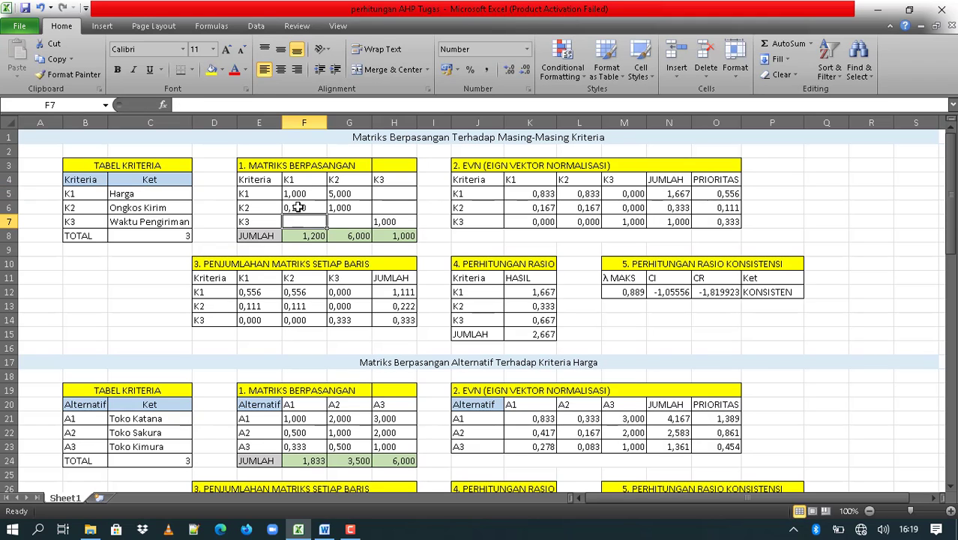
Look up the Harga versus Waktu Pengiriman scale in Word and enter 7 for K1 against K3 in Excel cell H5.
left_click(393, 193)
key("alt+Tab")
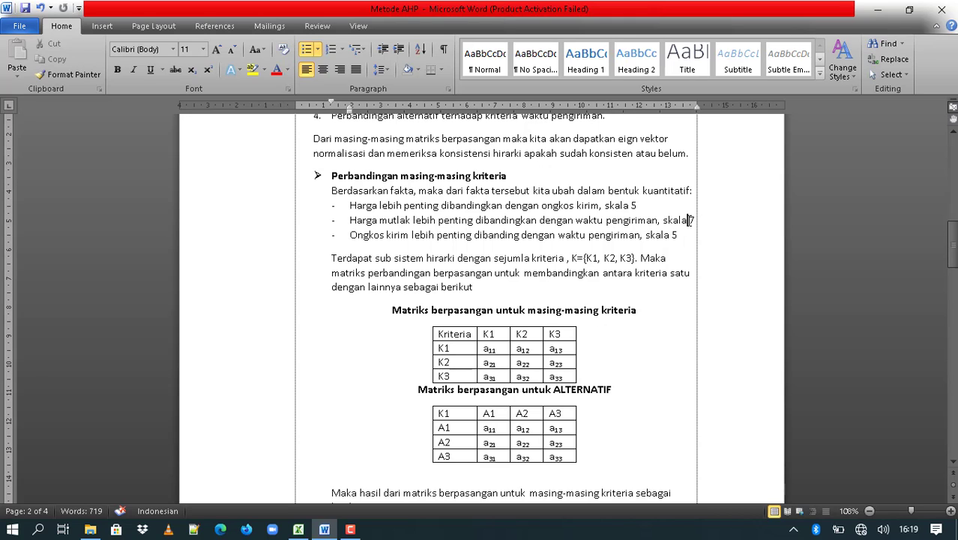
key("alt+Tab")
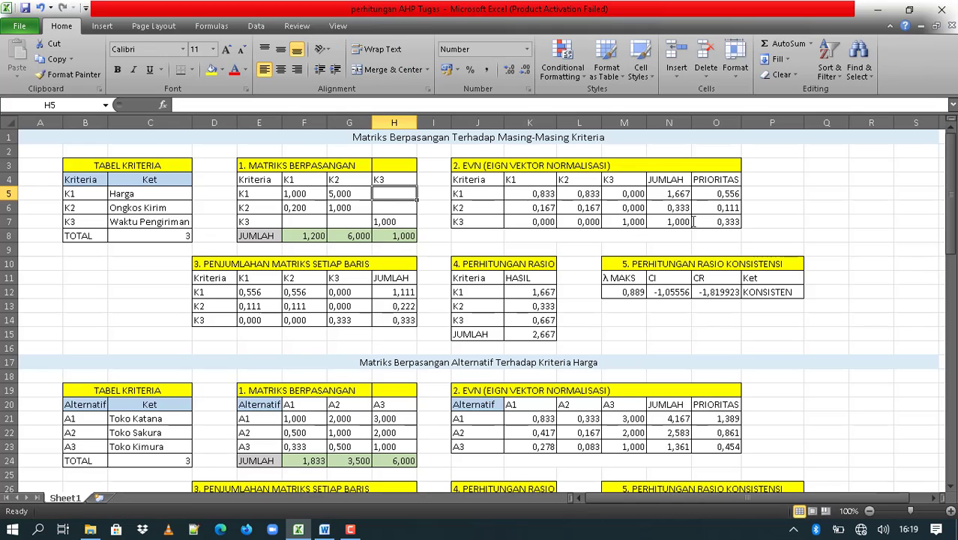
type("7")
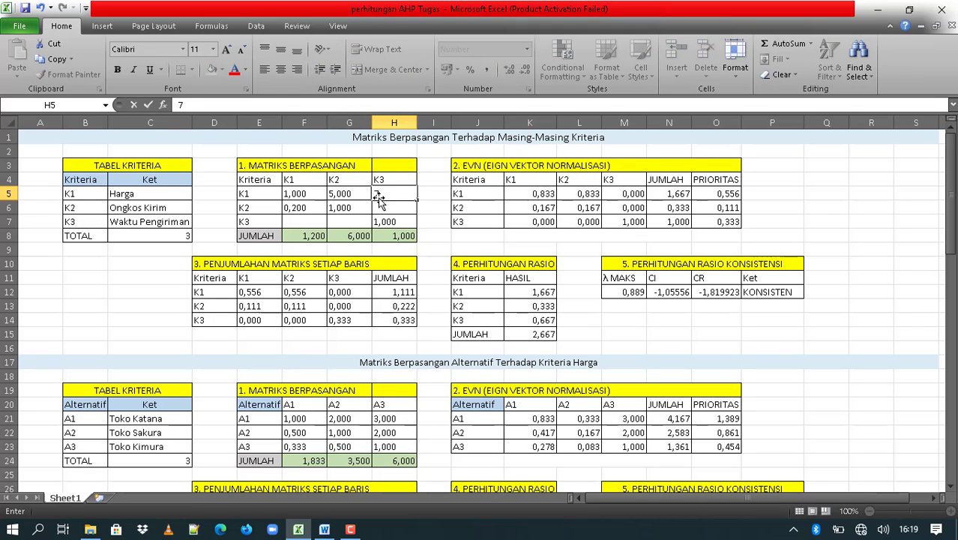
key("Return")
Enter the reciprocal 1/7 for K3 against K1 in cell F7 of the criteria matrix.
left_click(316, 220)
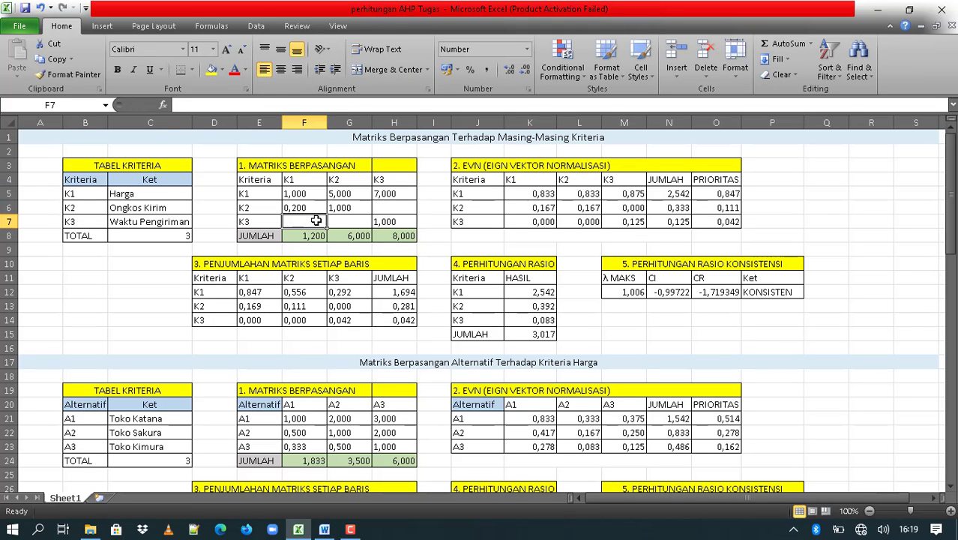
type("1/7")
key("Return")
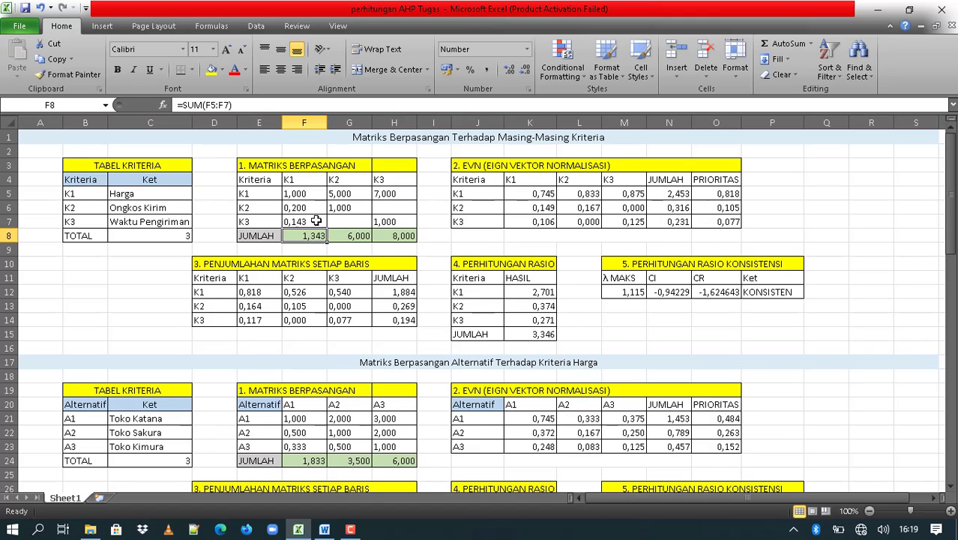
Look up the Ongkos Kirim versus Waktu Pengiriman scale in Word and enter 5 for K2 against K3 in Excel cell H6.
left_click(399, 208)
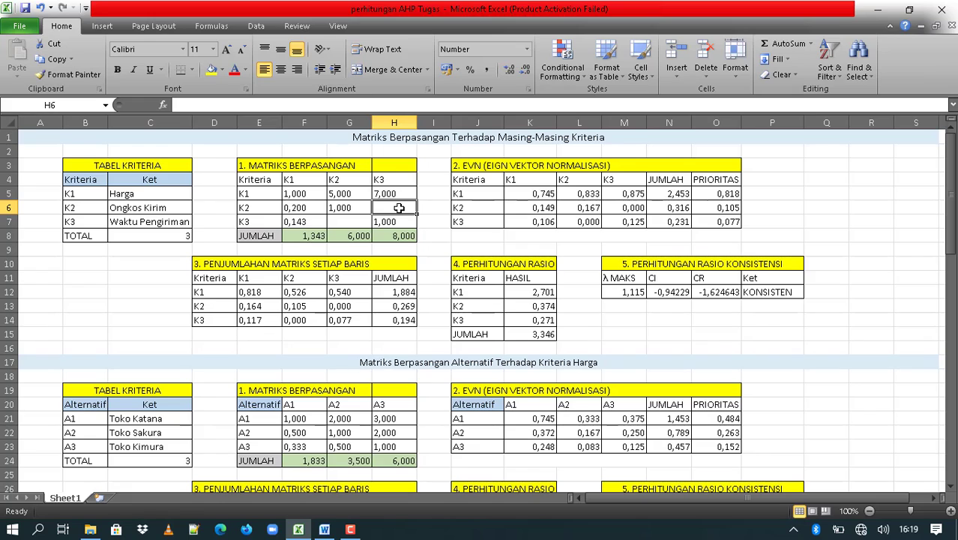
key("alt+Tab")
key("alt+Tab")
left_click(257, 208)
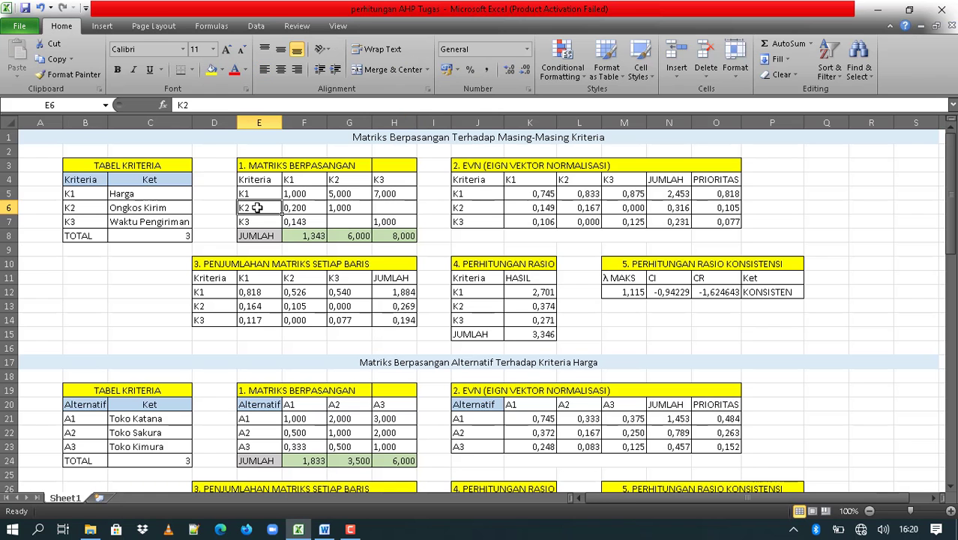
left_click(389, 183)
key("alt+Tab")
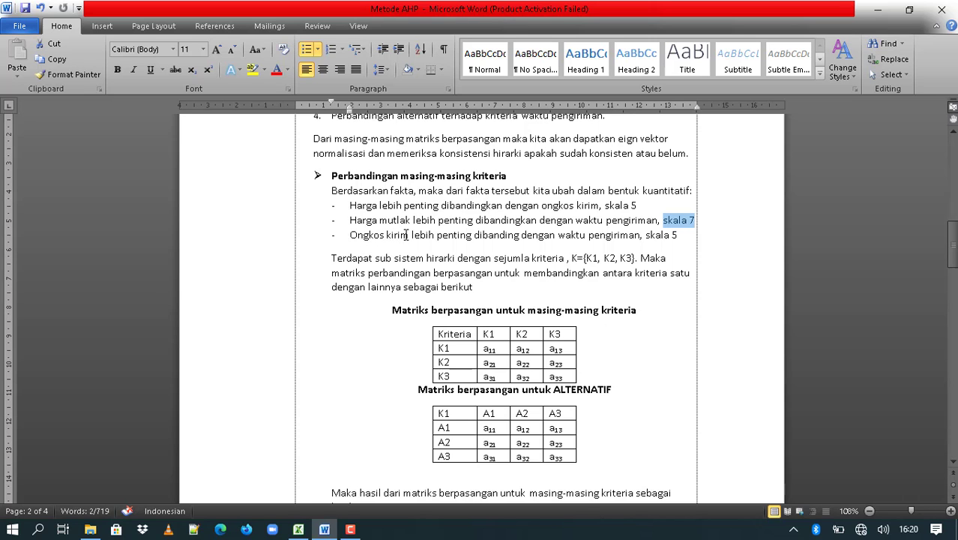
left_click(661, 236)
key("alt+Tab")
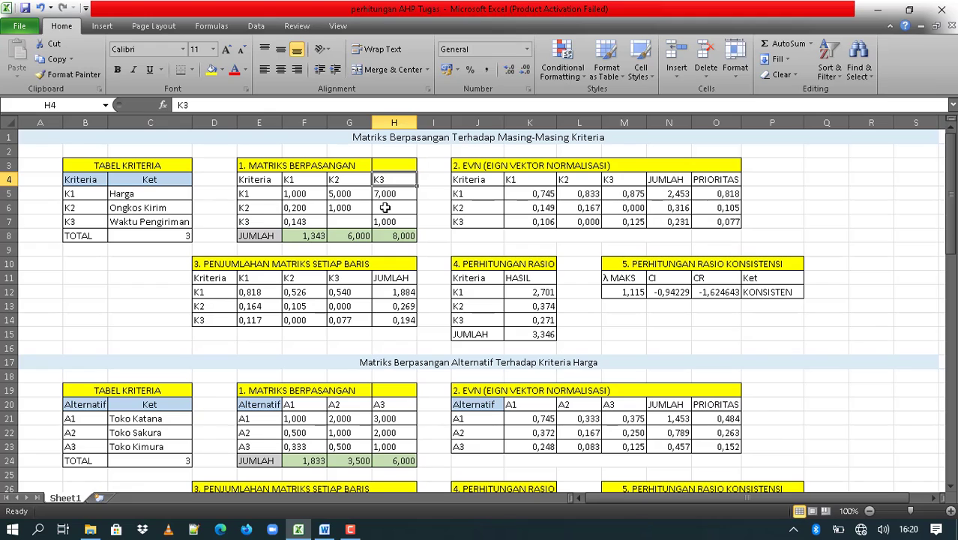
left_click(384, 207)
type("5")
key("Return")
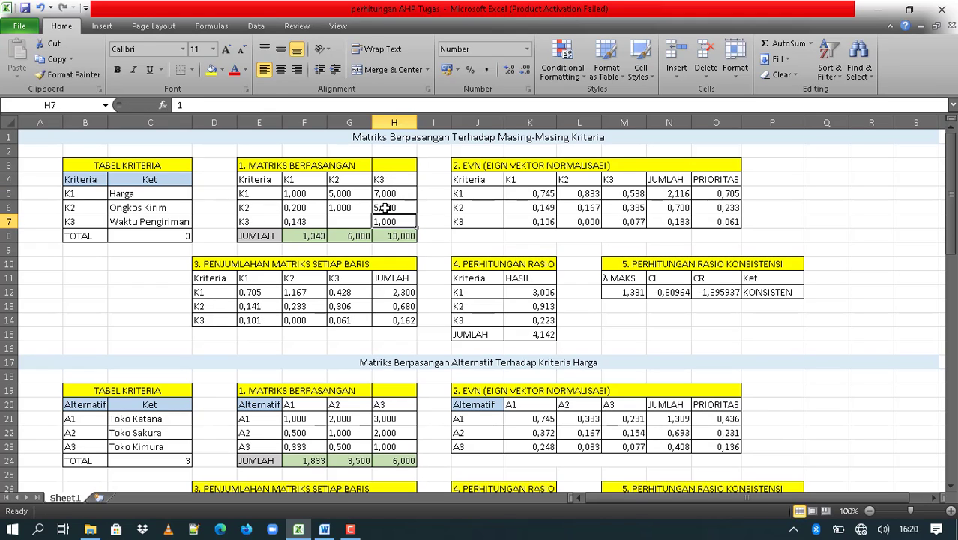
Enter the reciprocal 1/5 for K3 against K2 in cell G7 of the criteria matrix.
left_click(358, 219)
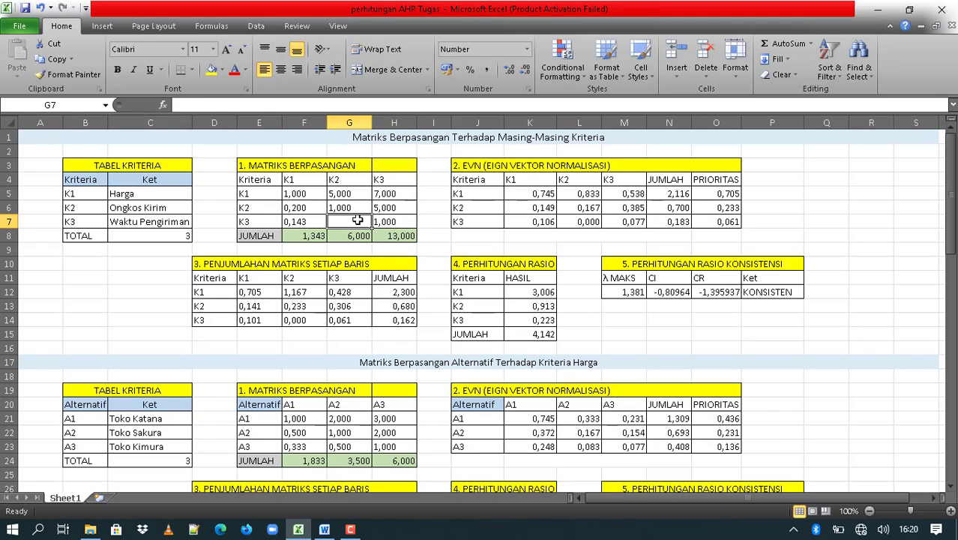
type("1/5")
key("Return")
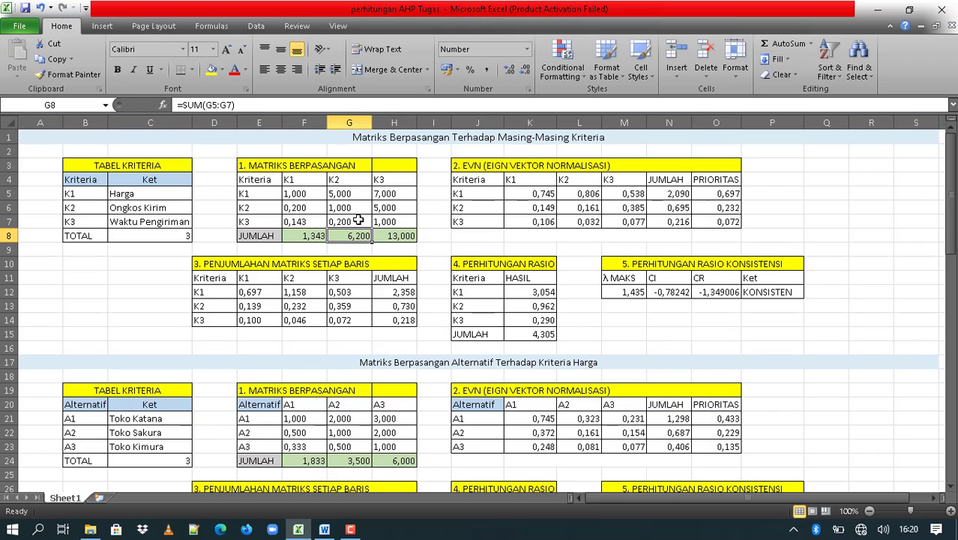
Examine the JUMLAH row with the K1, K2 and K3 column totals of the completed criteria matrix.
left_click(413, 218)
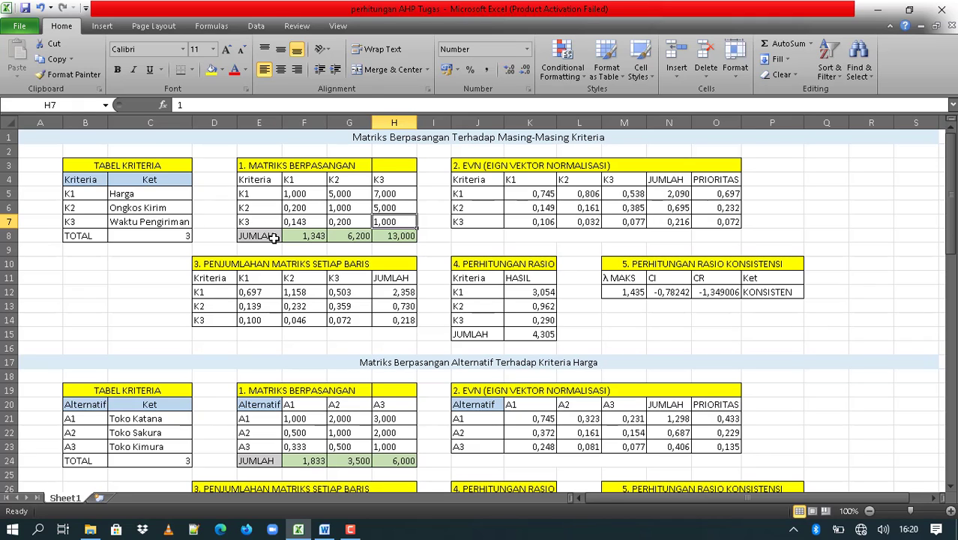
left_click_drag(274, 237, 386, 237)
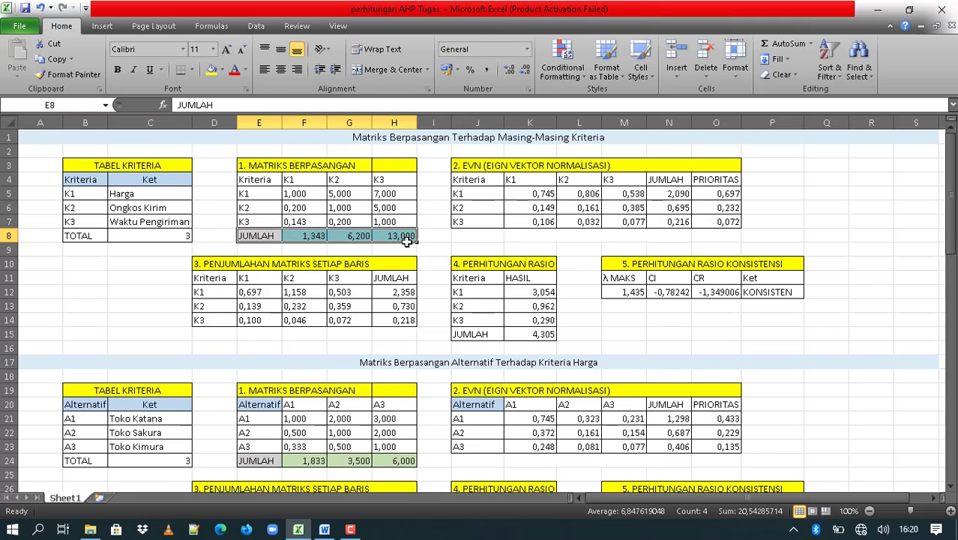
left_click(386, 237)
left_click_drag(323, 236, 400, 235)
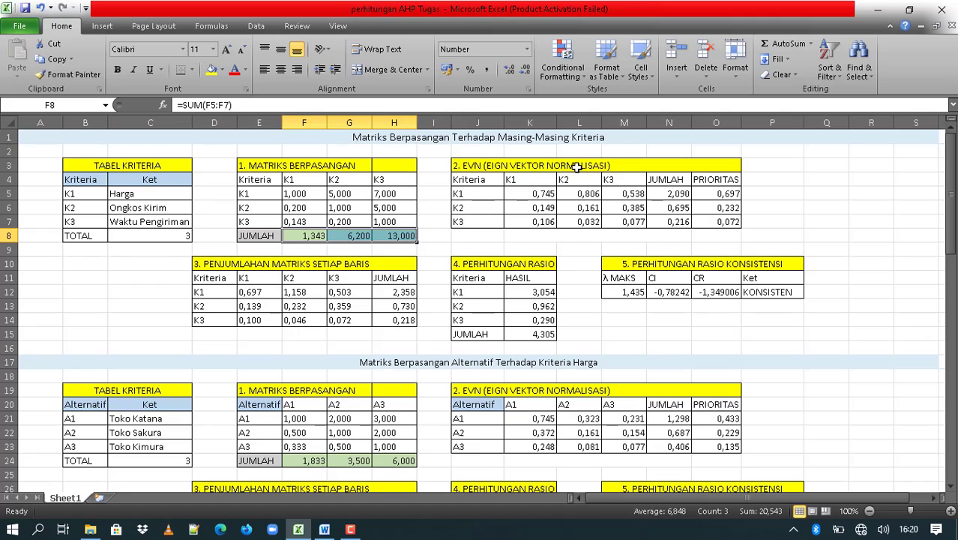
left_click(334, 253)
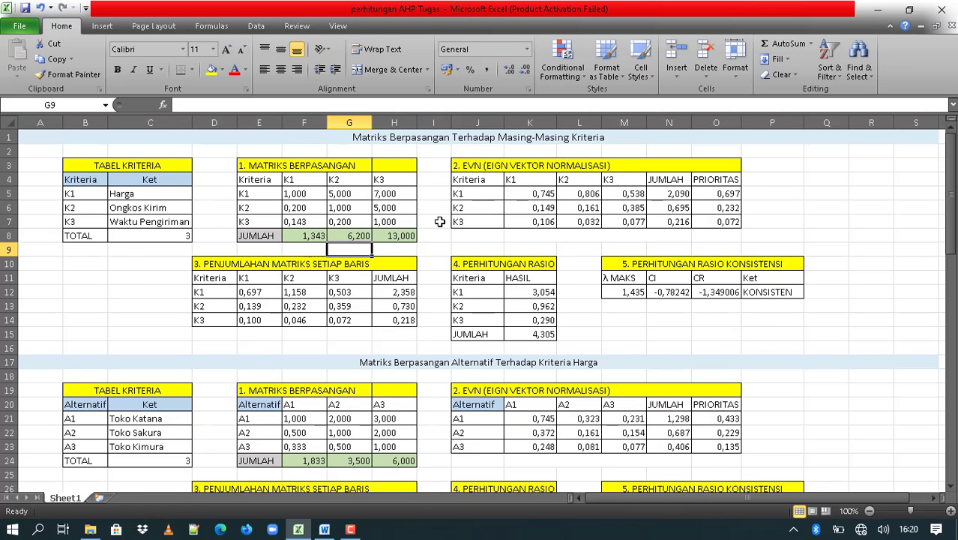
Switch to the Word document and review the section on the pairwise comparison matrices for criteria and alternatives.
key("alt+Tab")
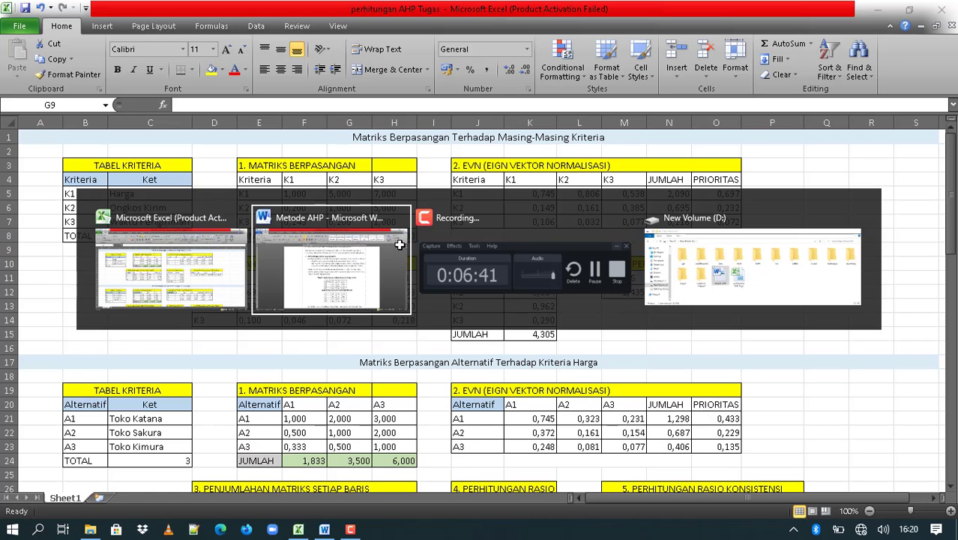
key("alt+Tab")
left_click(399, 245)
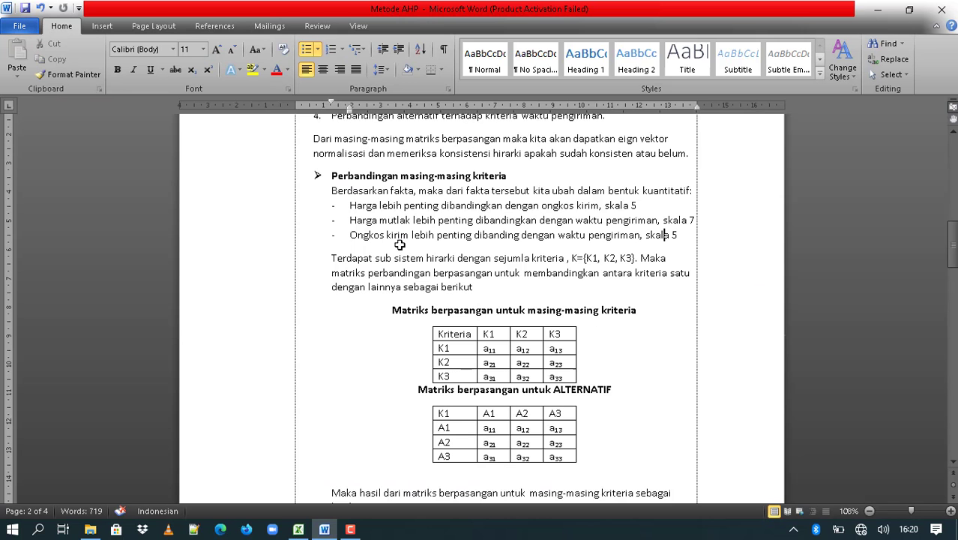
scroll(399, 244, "down", 3)
scroll(399, 245, "up", 1)
scroll(399, 244, "down", 3)
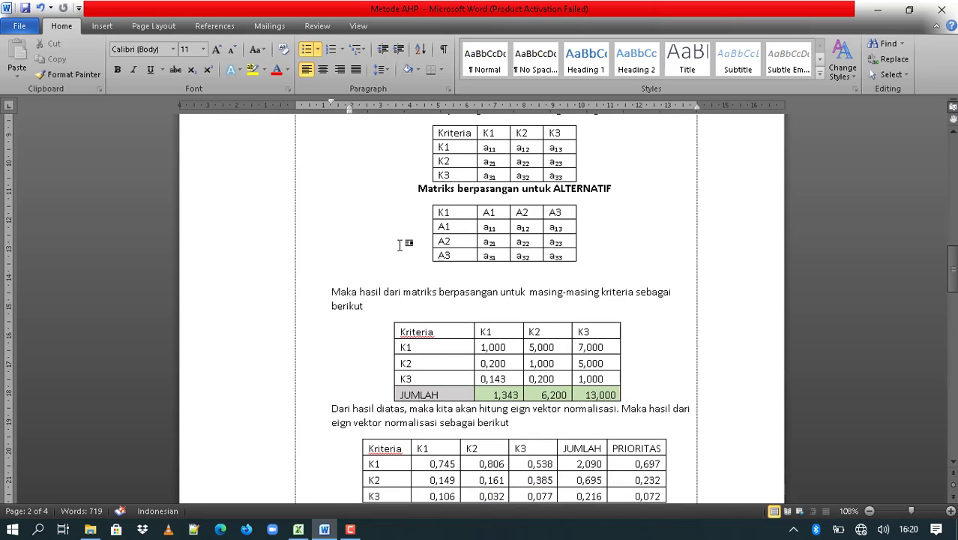
scroll(400, 245, "up", 3)
scroll(400, 245, "up", 1)
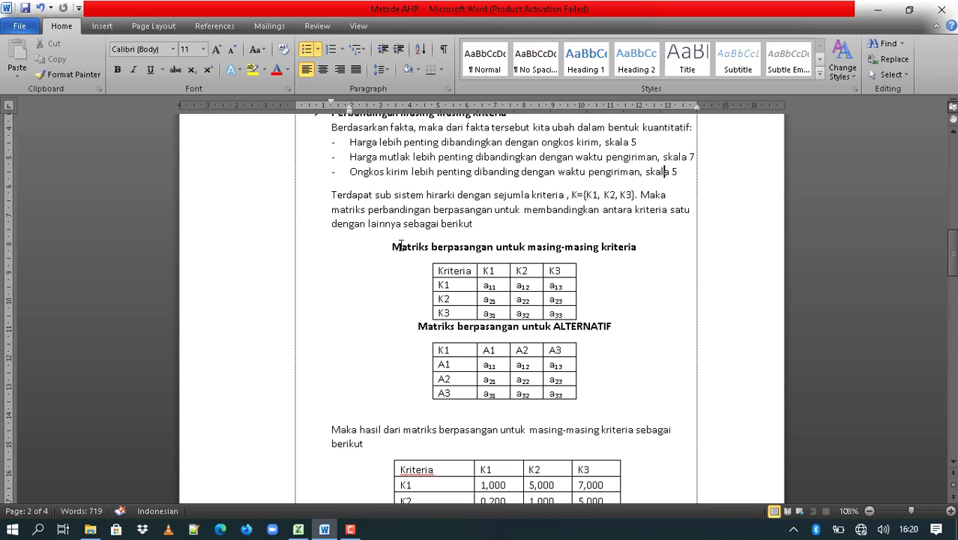
scroll(432, 258, "down", 2)
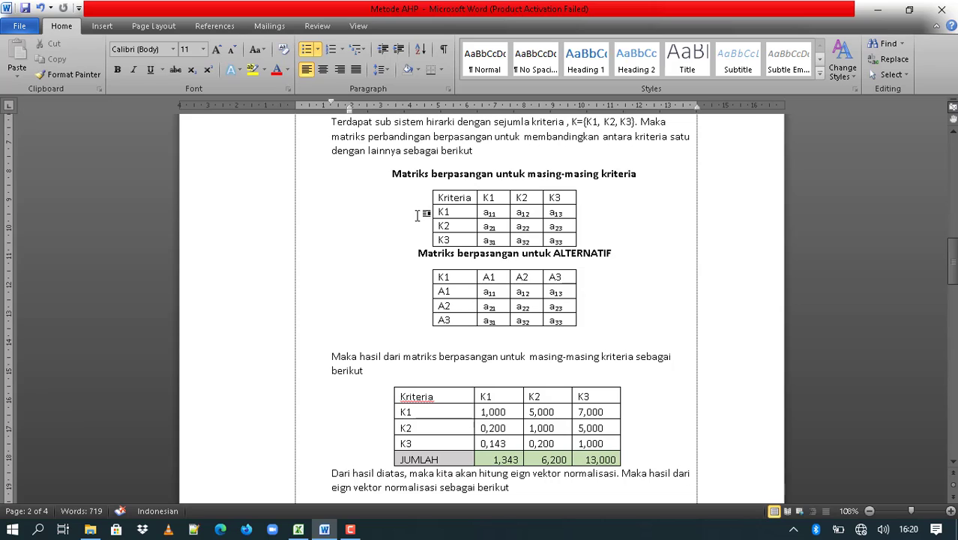
Examine the header and the K1 row elements a11 to a13 in the criteria pairwise matrix template.
left_click_drag(471, 197, 424, 196)
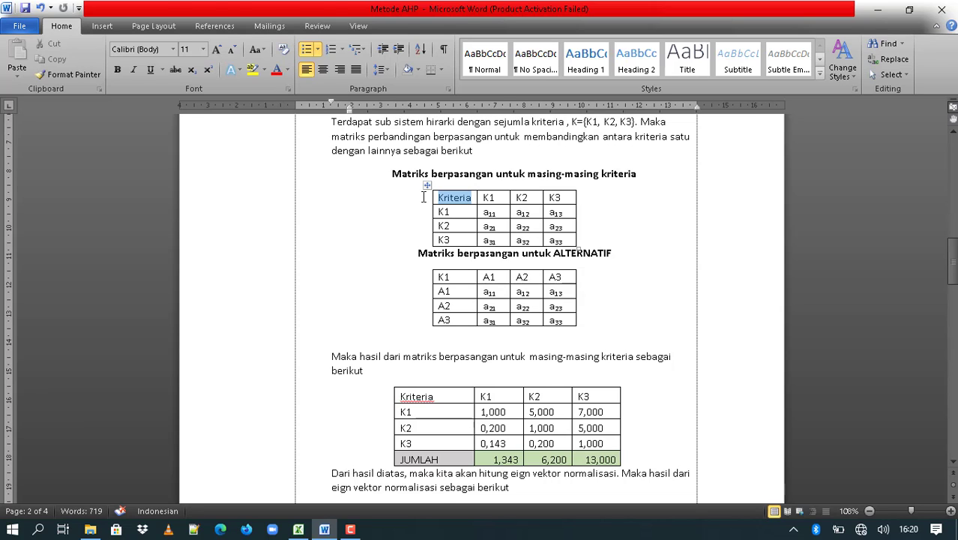
left_click_drag(501, 197, 448, 197)
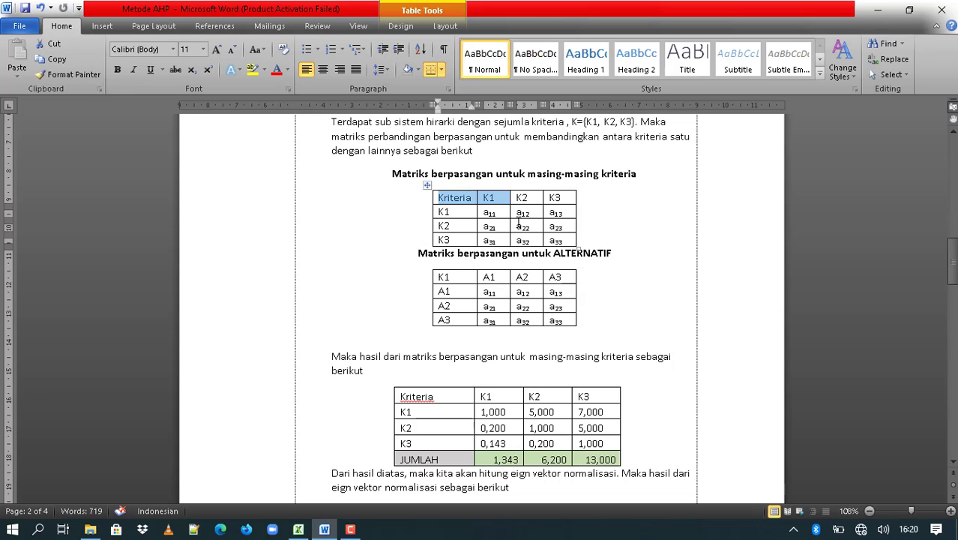
left_click(488, 213)
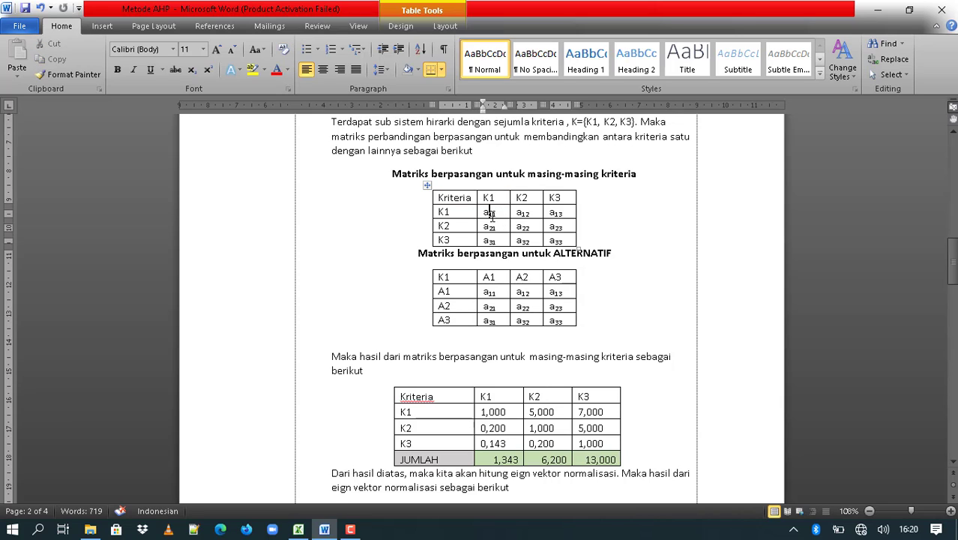
left_click_drag(501, 213, 489, 215)
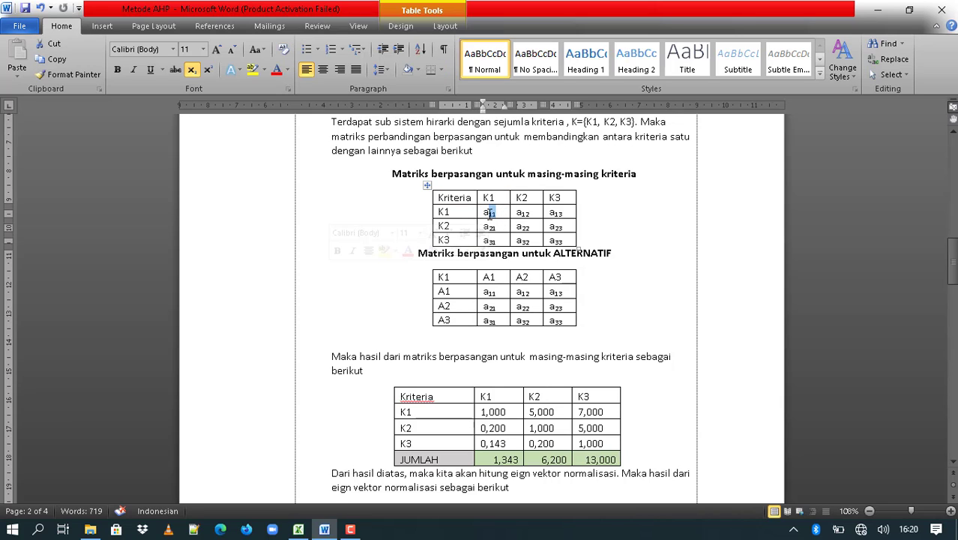
left_click(488, 214)
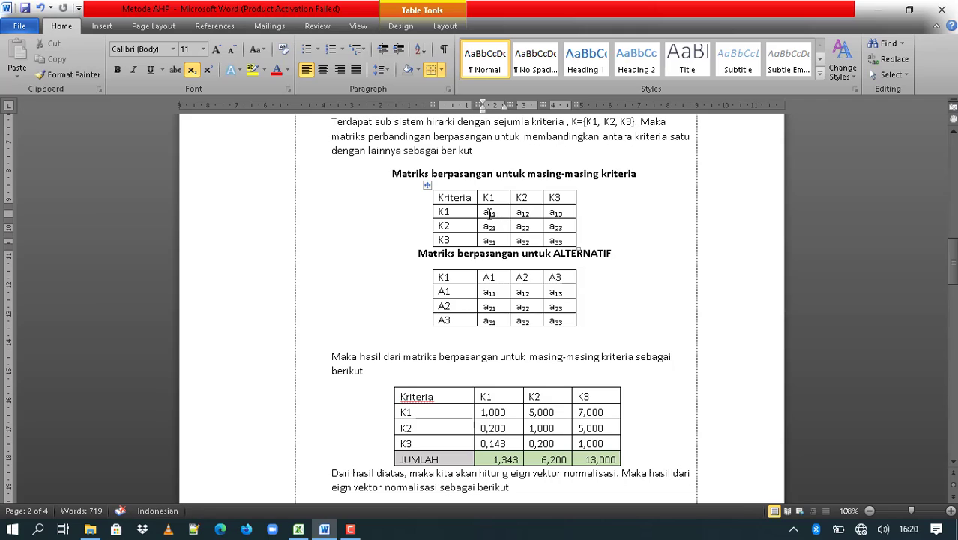
left_click(562, 213)
scroll(465, 291, "down", 1)
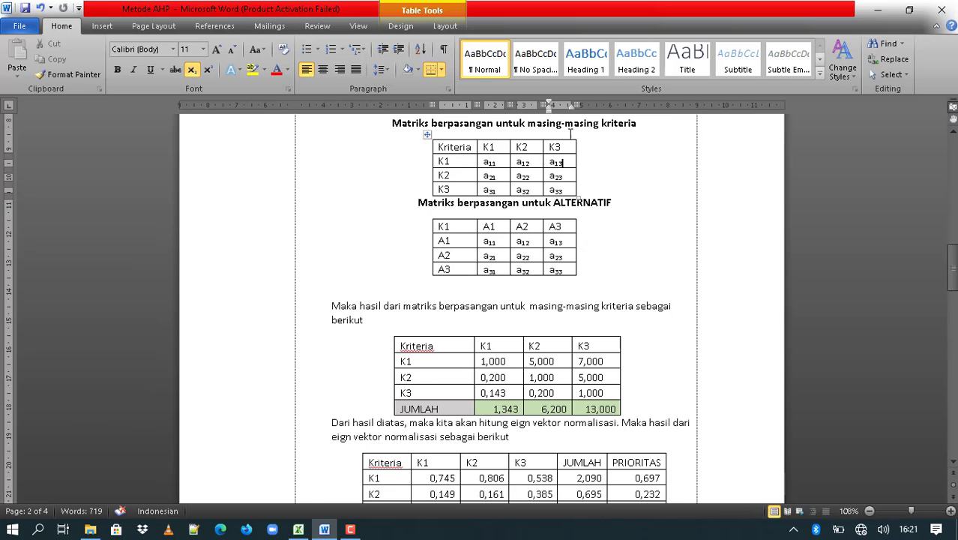
Review the alternatives matrix template, the criteria matrix result and the eigenvector normalisation table in the document.
left_click(460, 230)
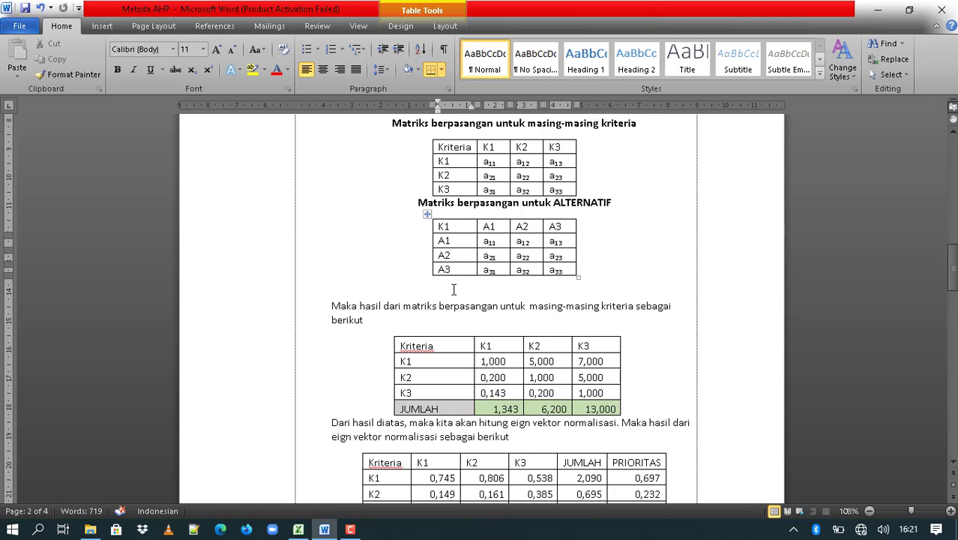
scroll(453, 289, "down", 3)
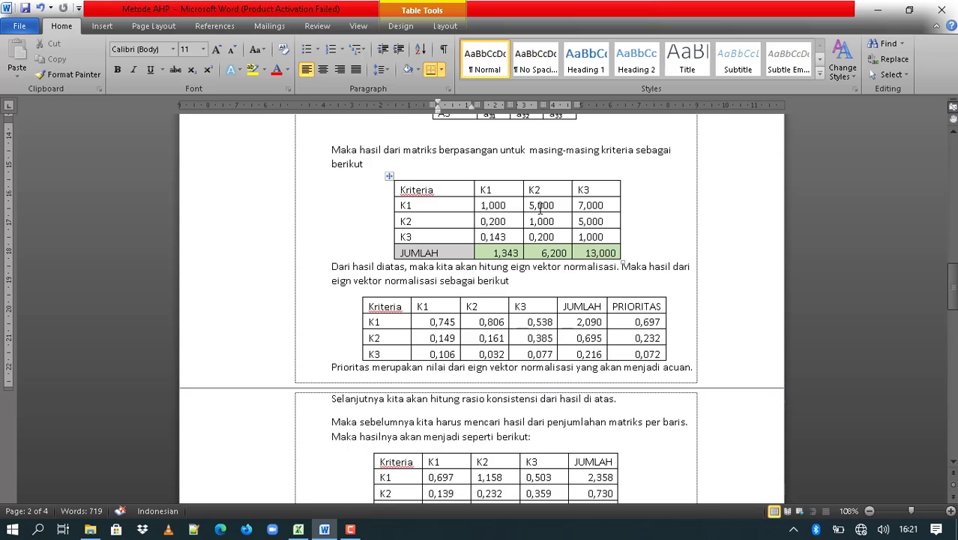
scroll(561, 253, "down", 3)
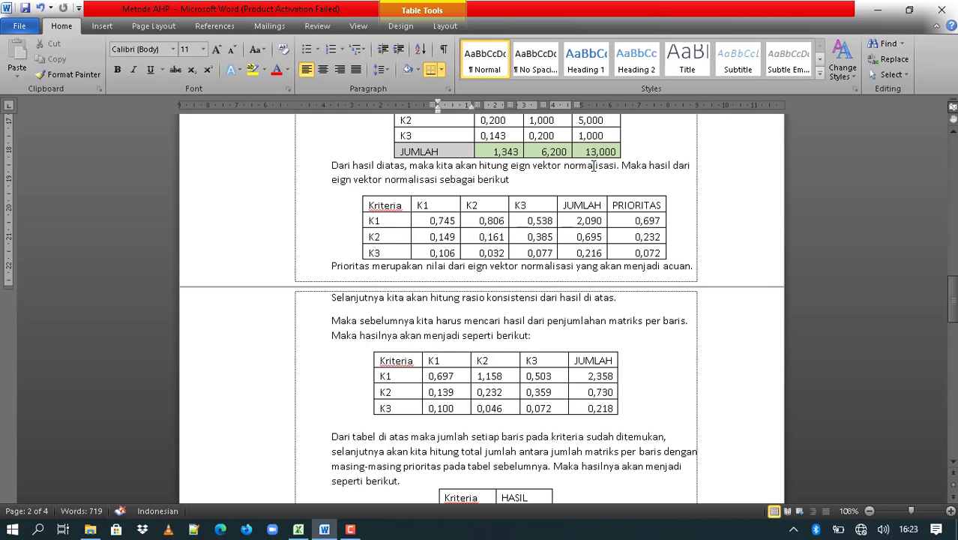
Switch to Excel and examine how the EVN table's K1 column relates to the matrix values and the total in F8.
left_click(300, 530)
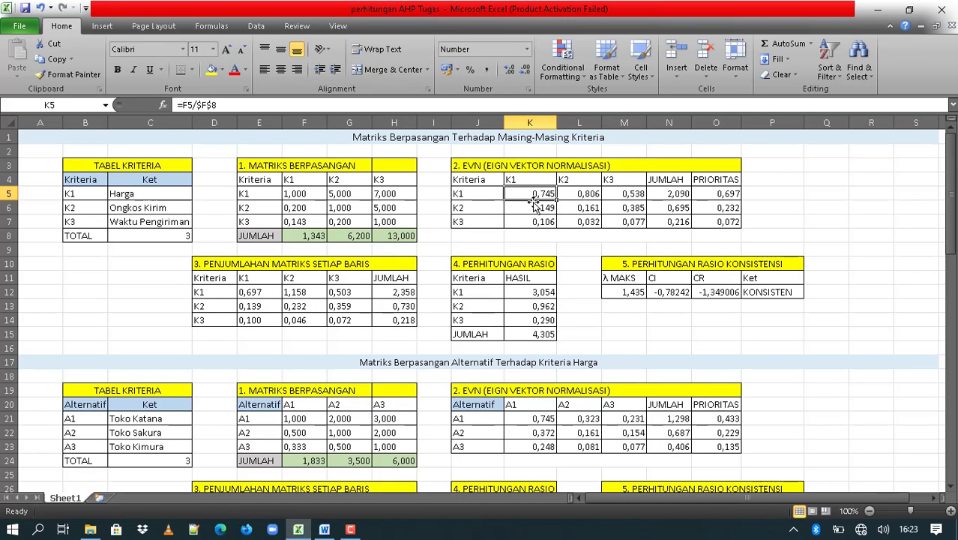
left_click(315, 192)
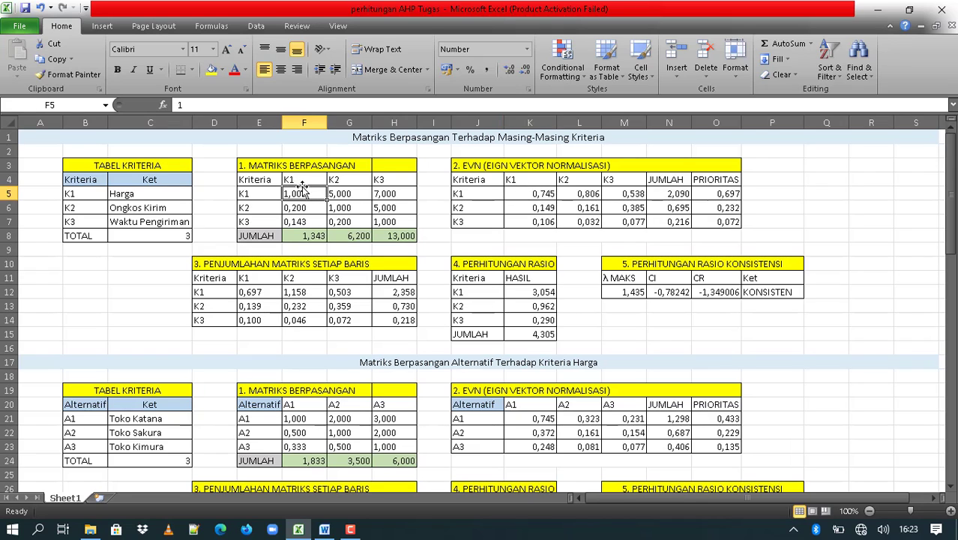
left_click(303, 235)
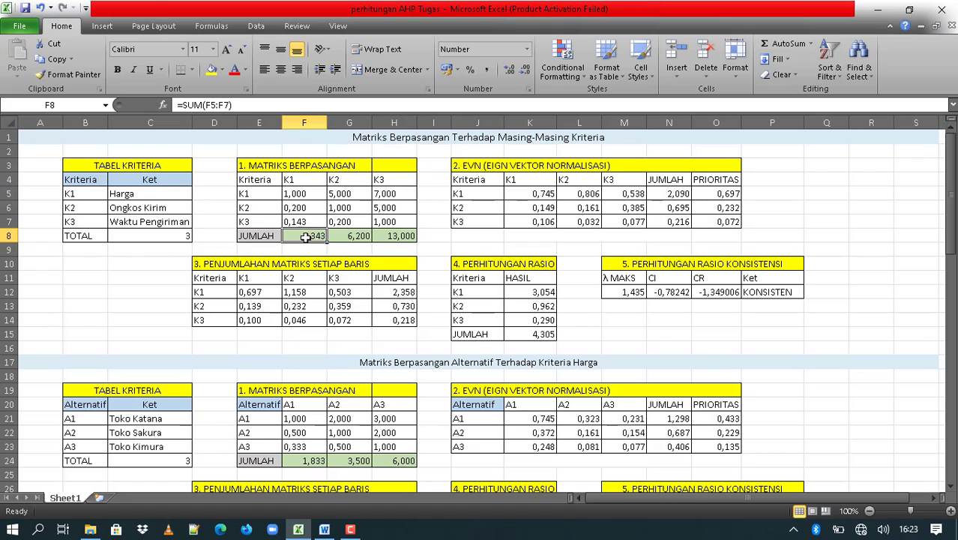
left_click(532, 209)
left_click(538, 222)
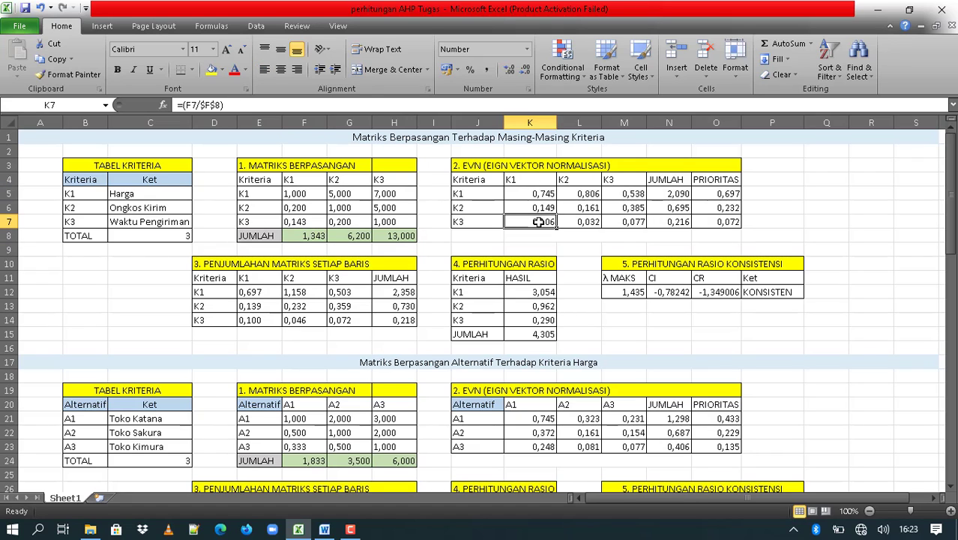
Re-enter the normalisation formula =F5/$F$8 in cell K5 of the EVN table.
left_click(545, 193)
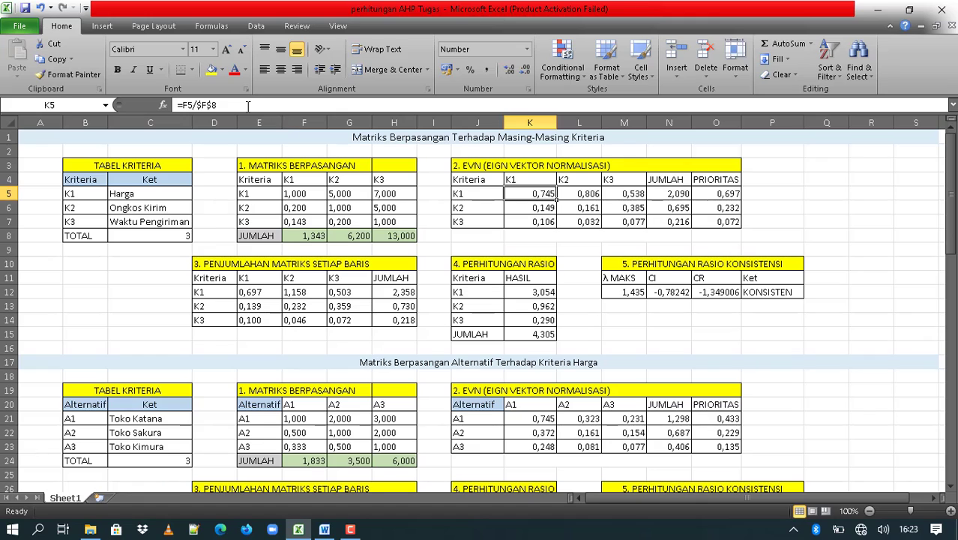
key("F2")
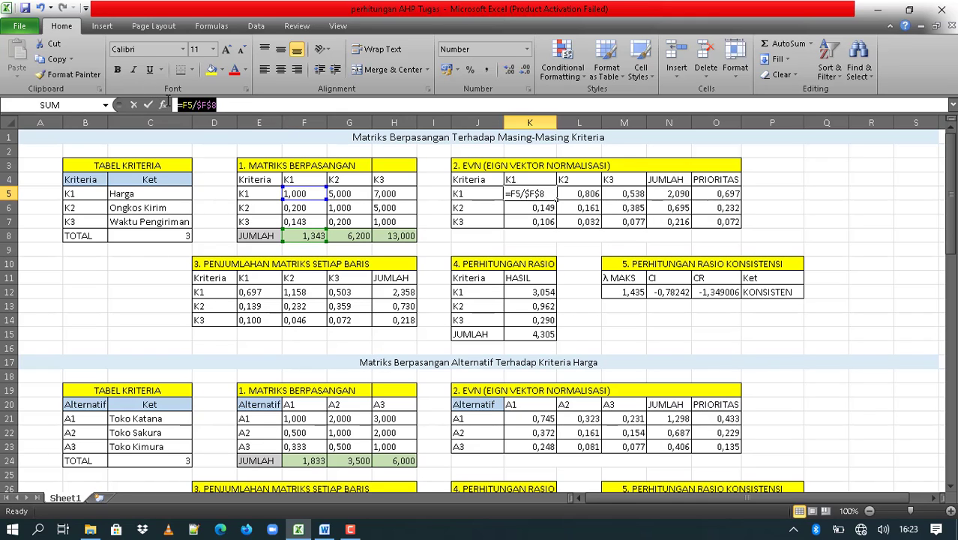
key("BackSpace")
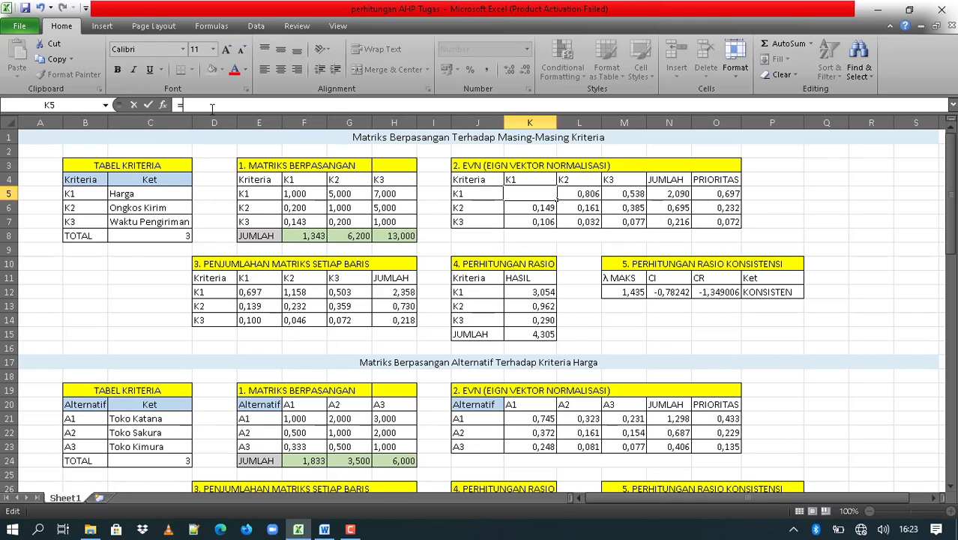
left_click(306, 197)
type("/")
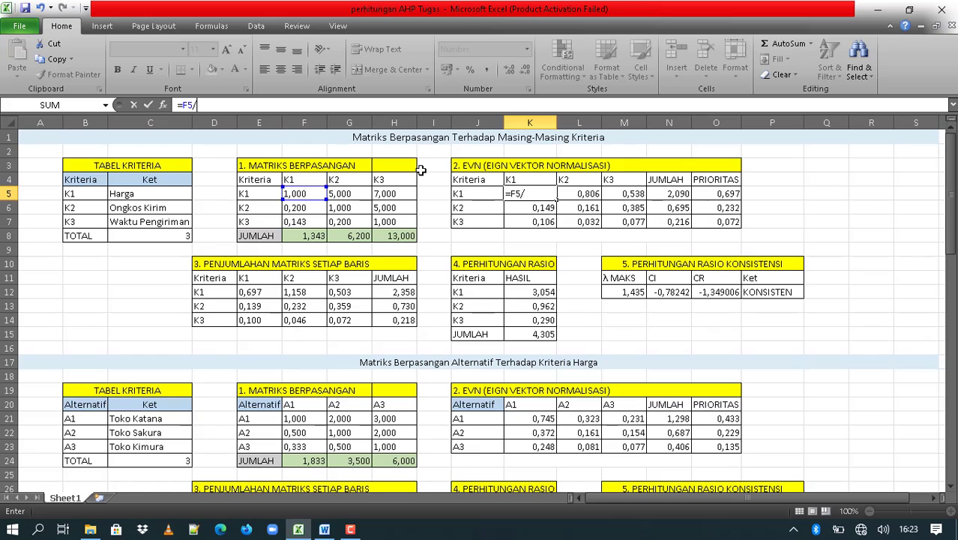
left_click(308, 237)
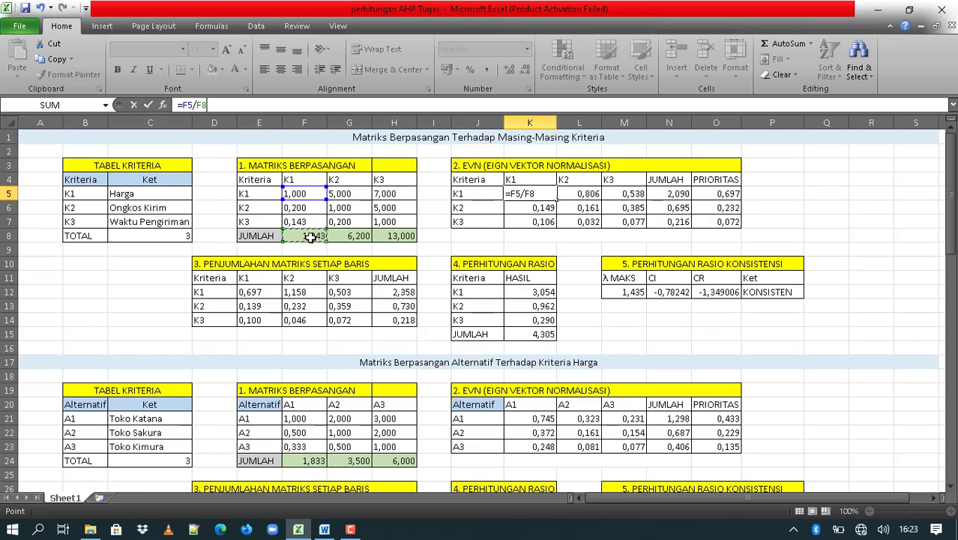
left_click(197, 105)
type("$F$")
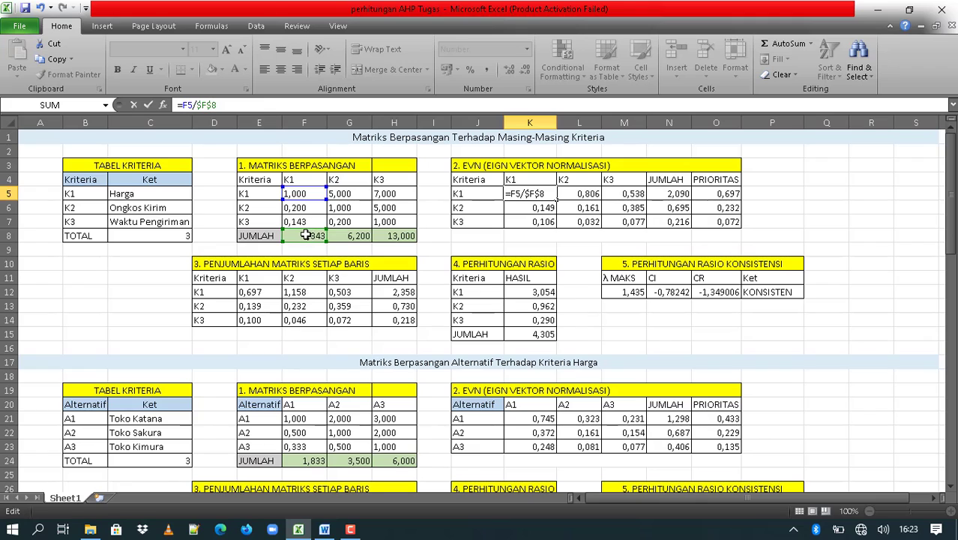
key("Return")
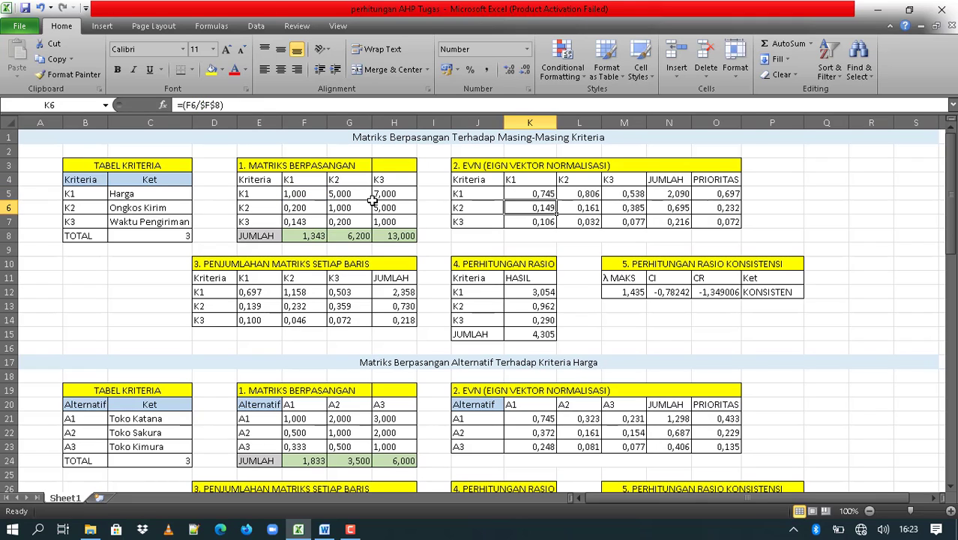
Fill the K5 formula down to K7 and check the normalised values in K5:M7.
left_click(546, 194)
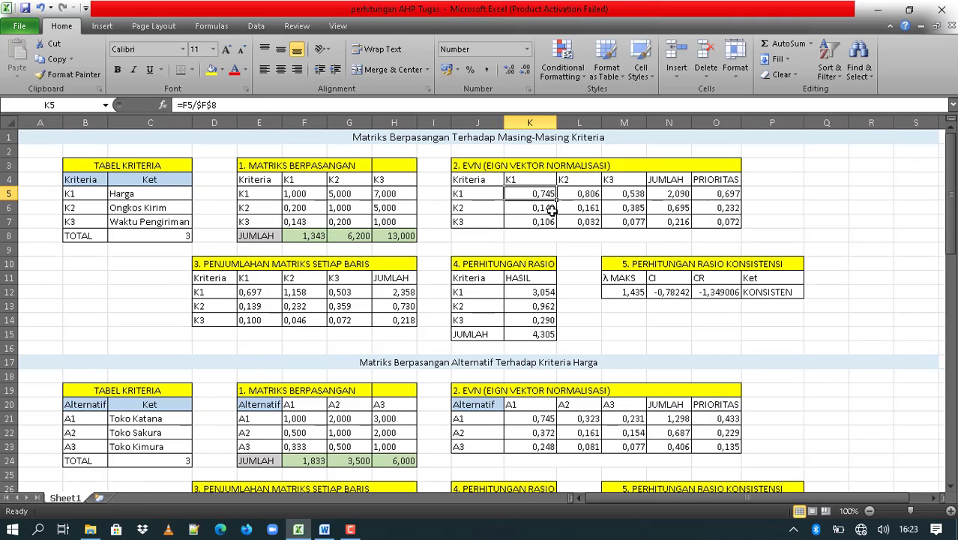
left_click_drag(557, 200, 556, 223)
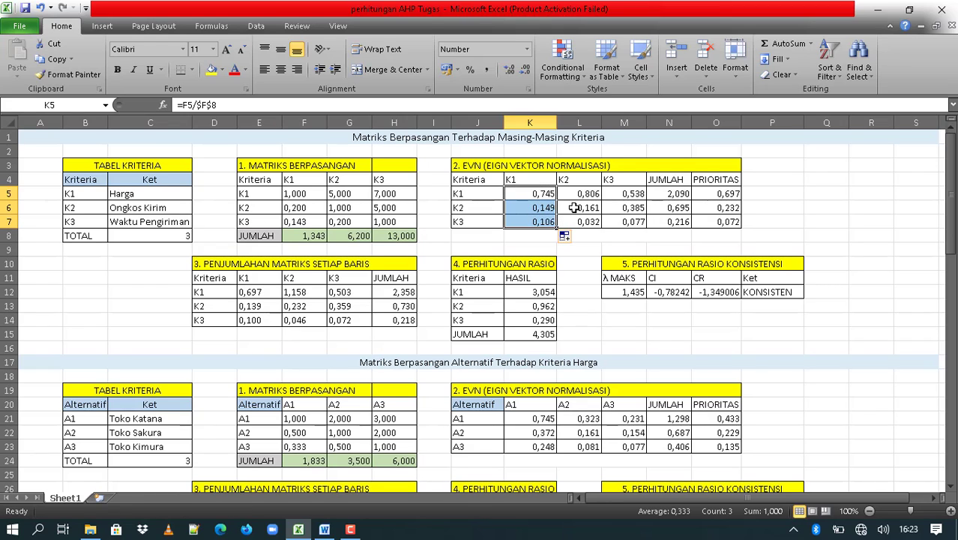
left_click(580, 194)
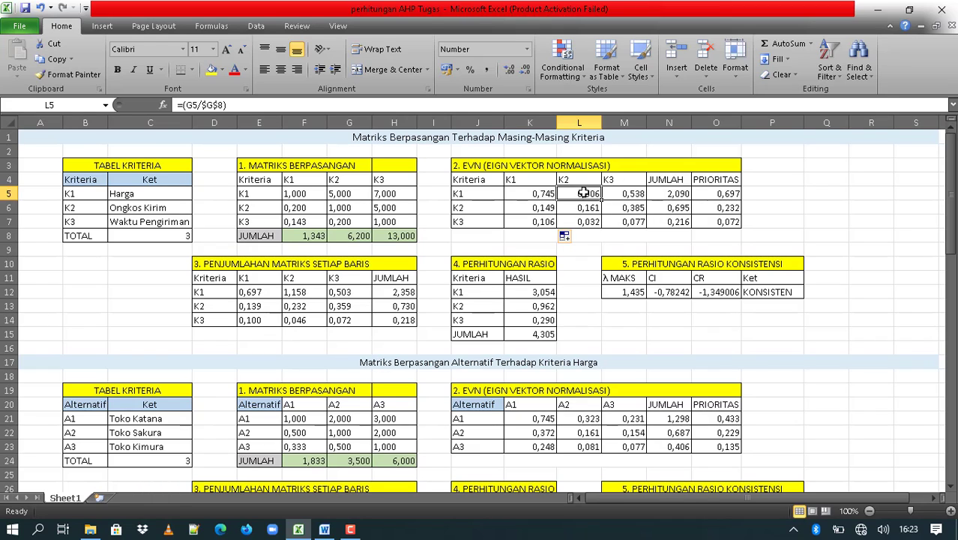
left_click_drag(547, 194, 616, 218)
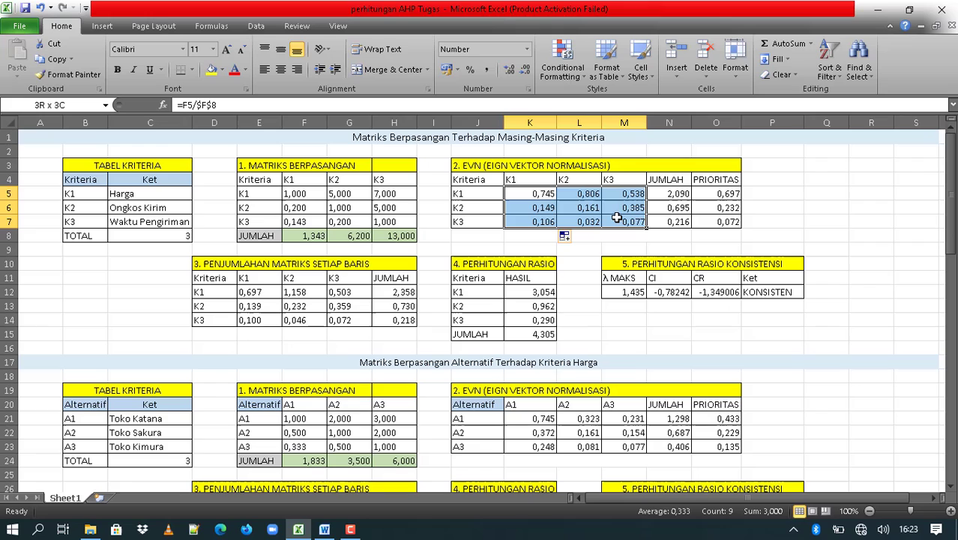
Replace the JUMLAH formula for criterion K1 in cell N5 with =SUM(K5:M5).
left_click(674, 193)
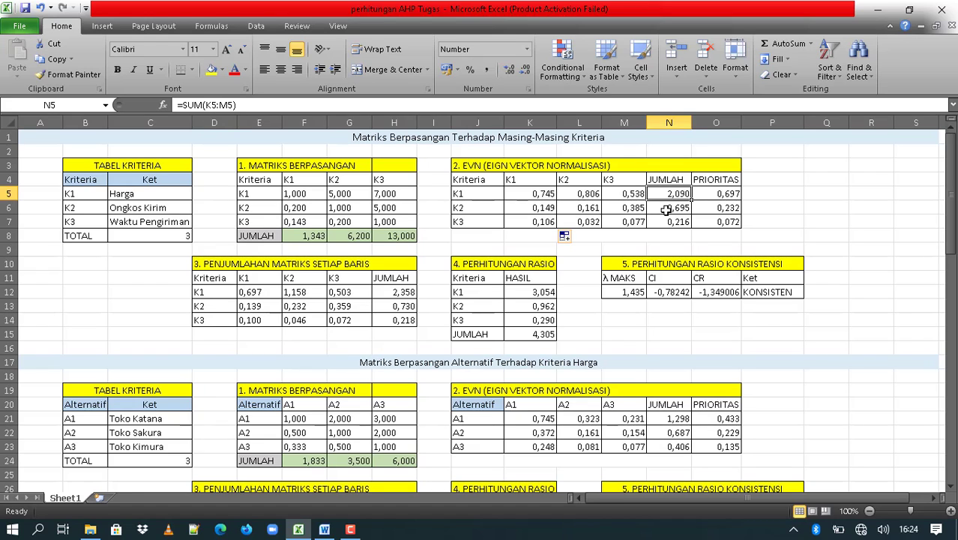
left_click(402, 105)
key("BackSpace")
key("BackSpace")
key("BackSpace")
key("BackSpace")
key("BackSpace")
key("BackSpace")
key("BackSpace")
key("BackSpace")
key("BackSpace")
key("BackSpace")
key("BackSpace")
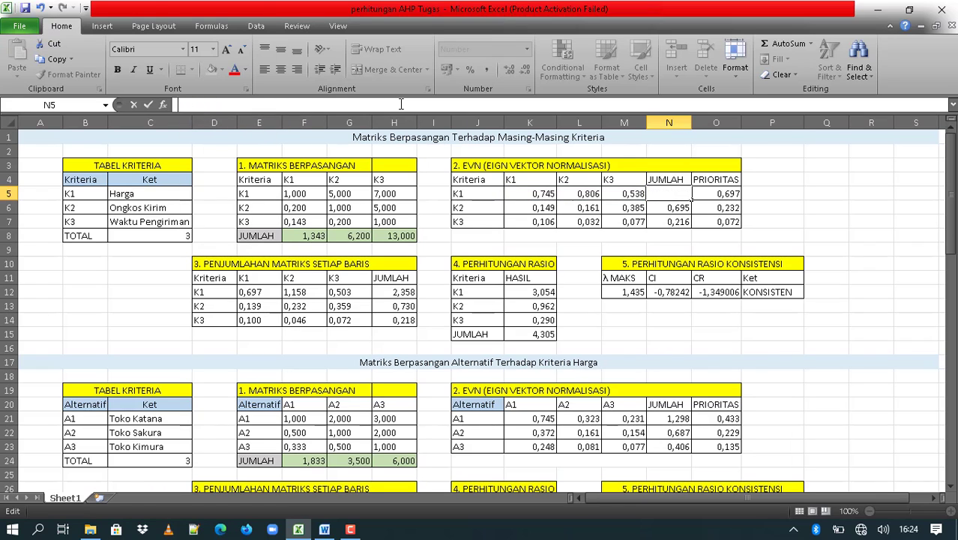
type("=")
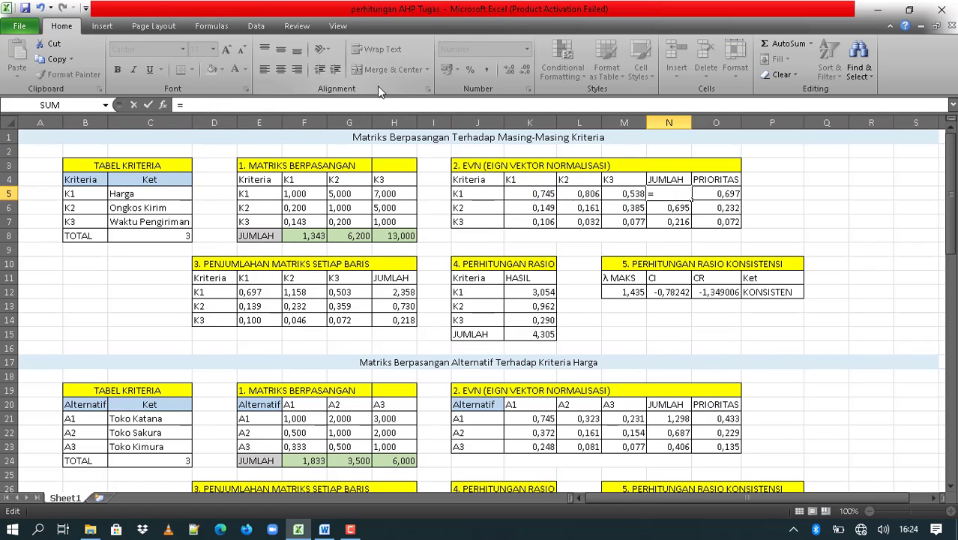
type("sum(")
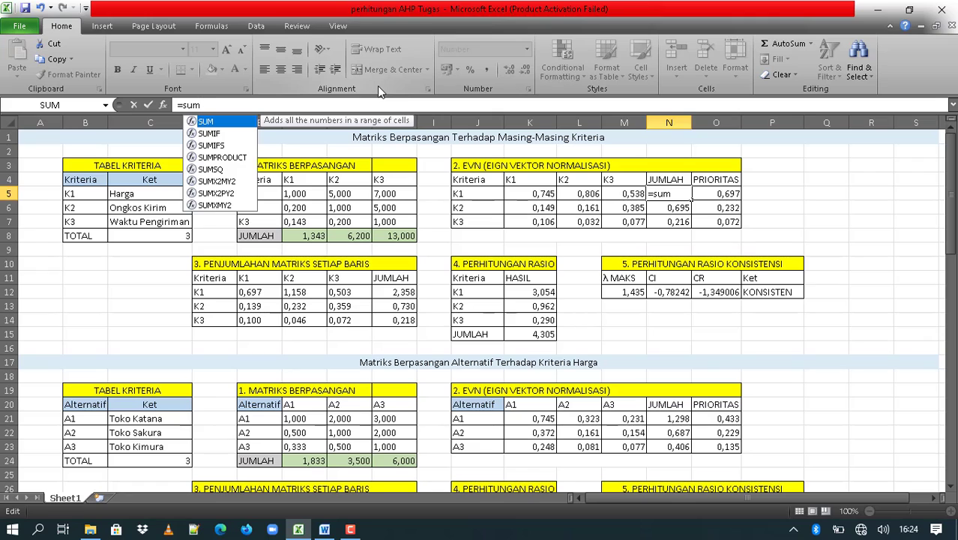
left_click(511, 192)
left_click_drag(511, 192, 627, 195)
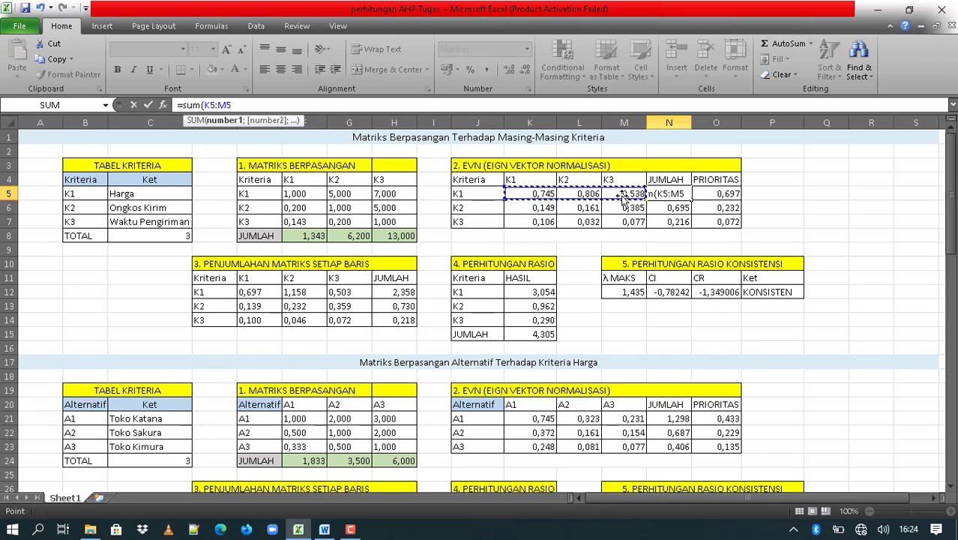
type(")")
key("Return")
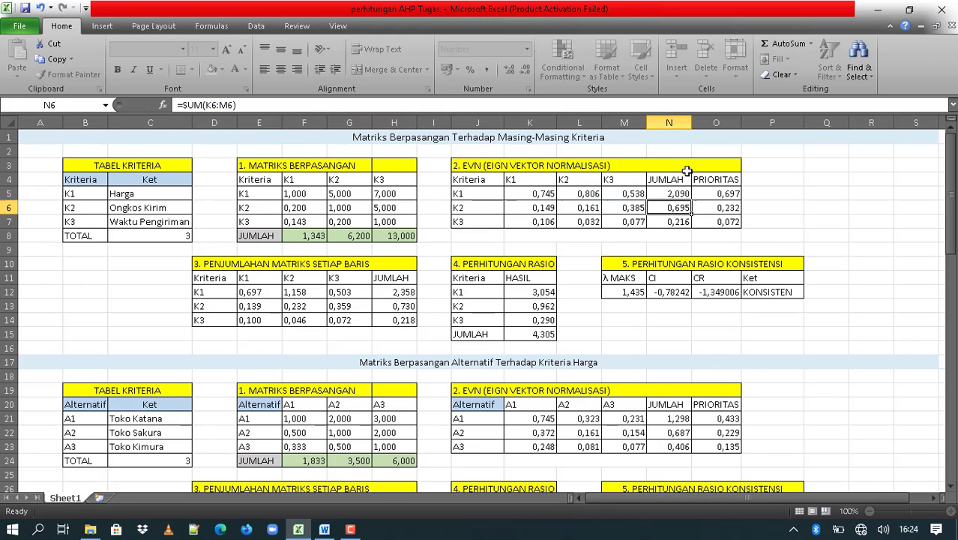
Fill the JUMLAH formula in N5 down to N7 of the EVN table.
left_click(669, 193)
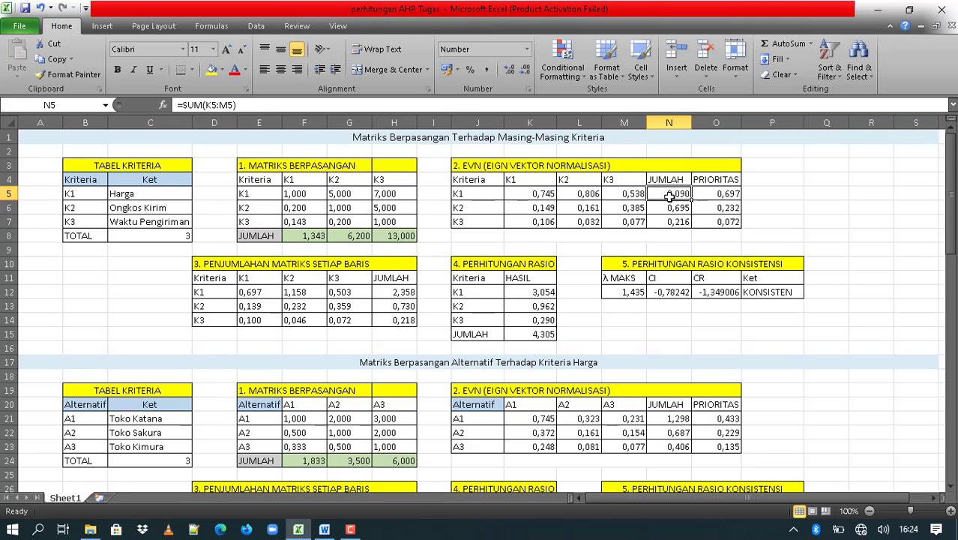
left_click_drag(690, 198, 690, 223)
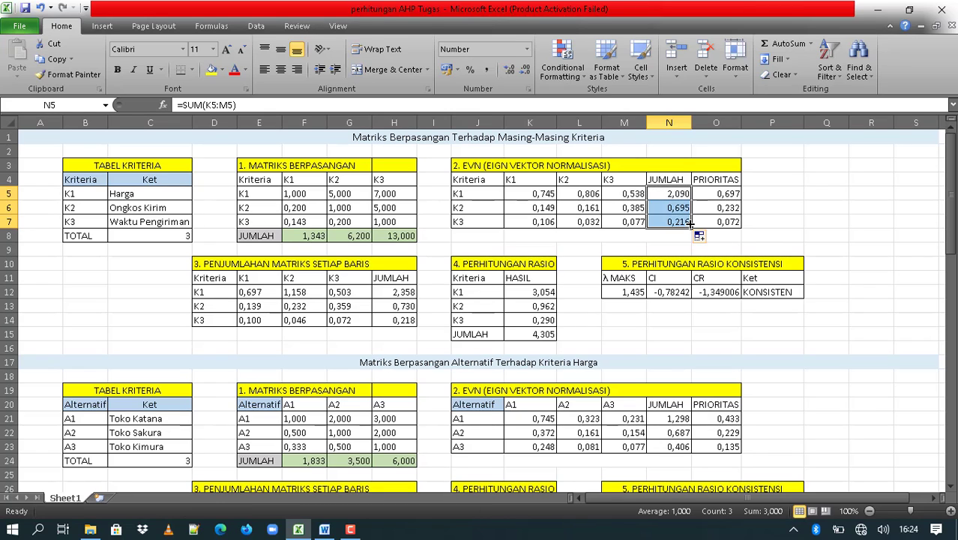
Examine the PRIORITAS formulas in O5:O7 and how they relate to the row totals in column N and the criteria total in C8.
left_click(713, 192)
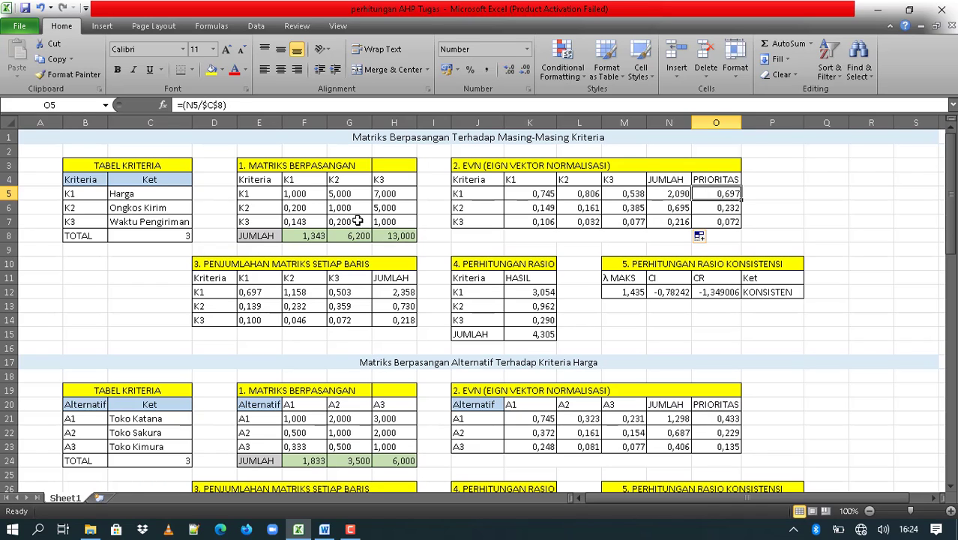
left_click(711, 203)
left_click(714, 222)
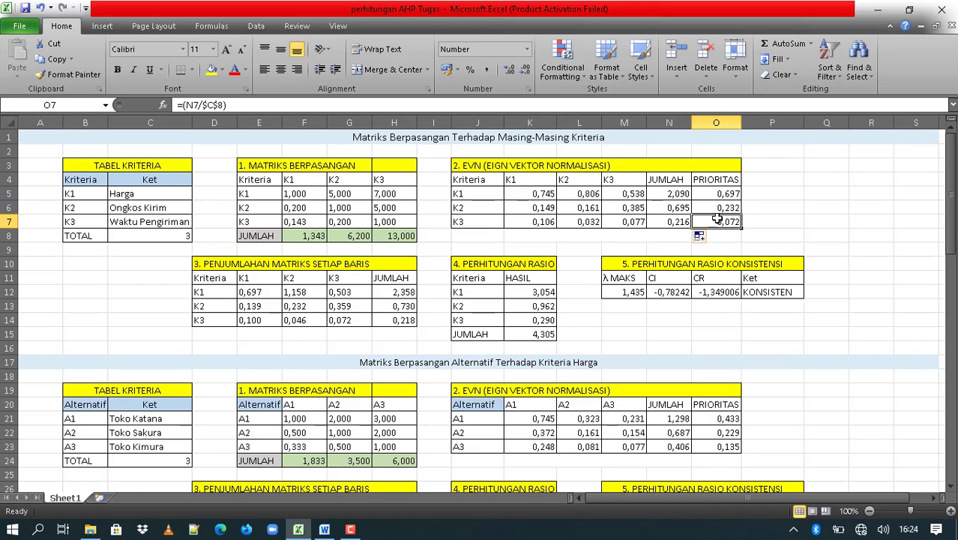
left_click(714, 193)
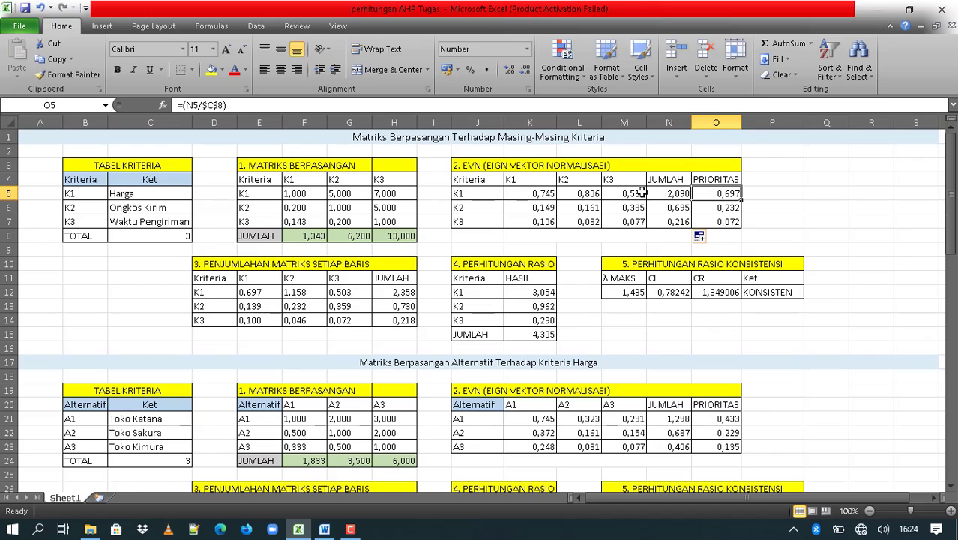
left_click(685, 195)
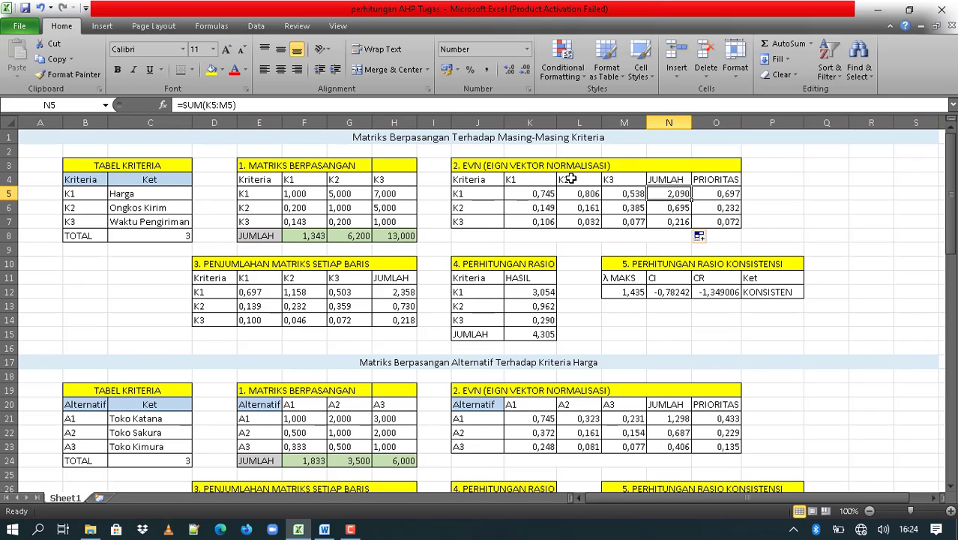
left_click(673, 207)
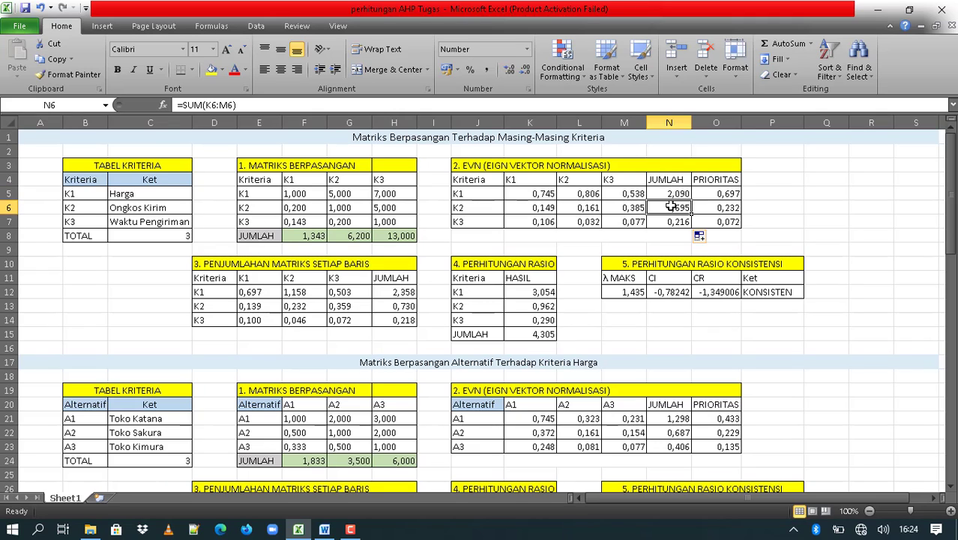
left_click(673, 194)
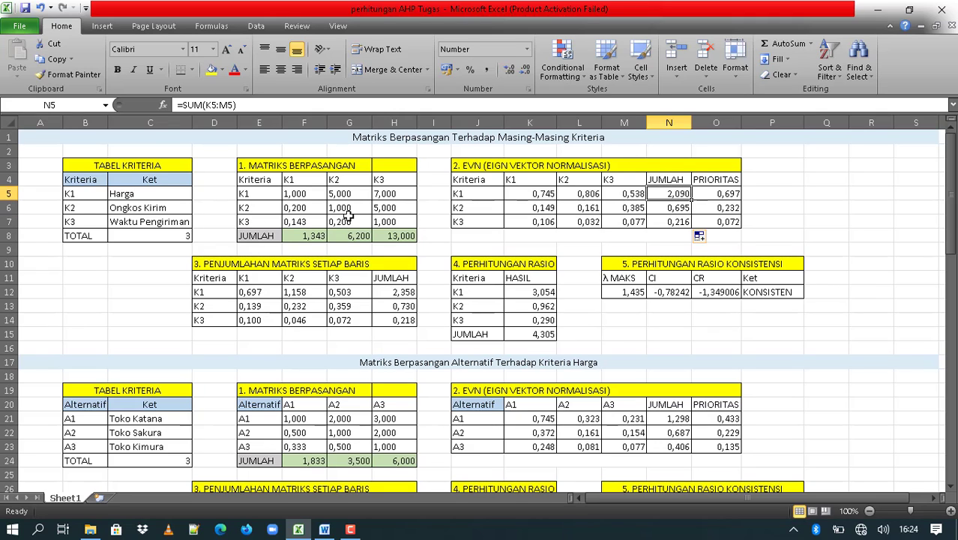
left_click(172, 240)
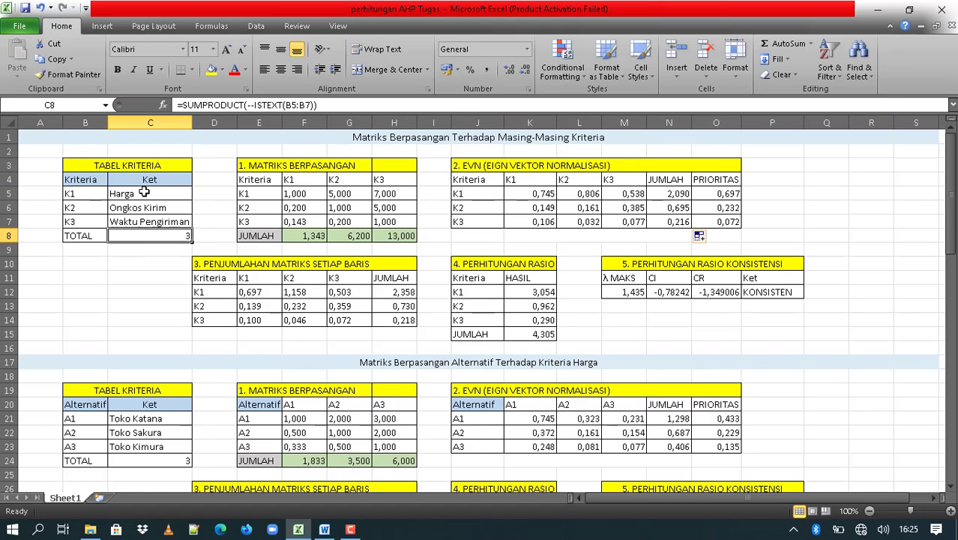
left_click(678, 193)
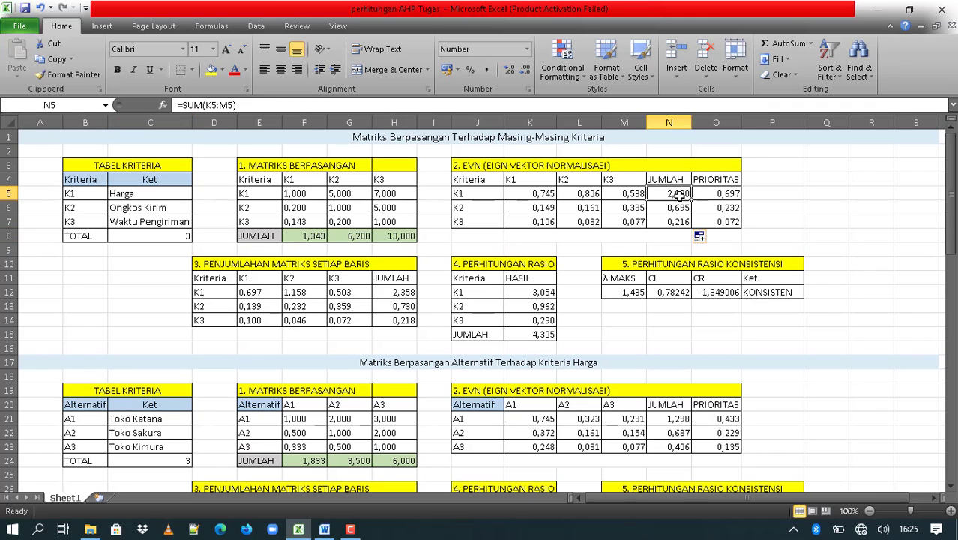
Re-enter the PRIORITAS formula for criterion K1 in O5 as =N5/$C$8 and fill it down to O7.
left_click(718, 193)
left_click(238, 104)
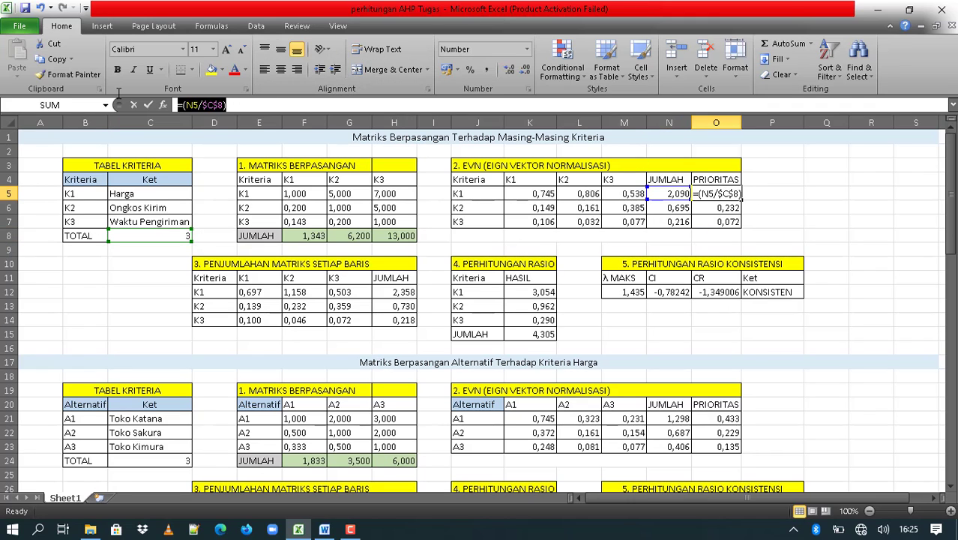
key("BackSpace")
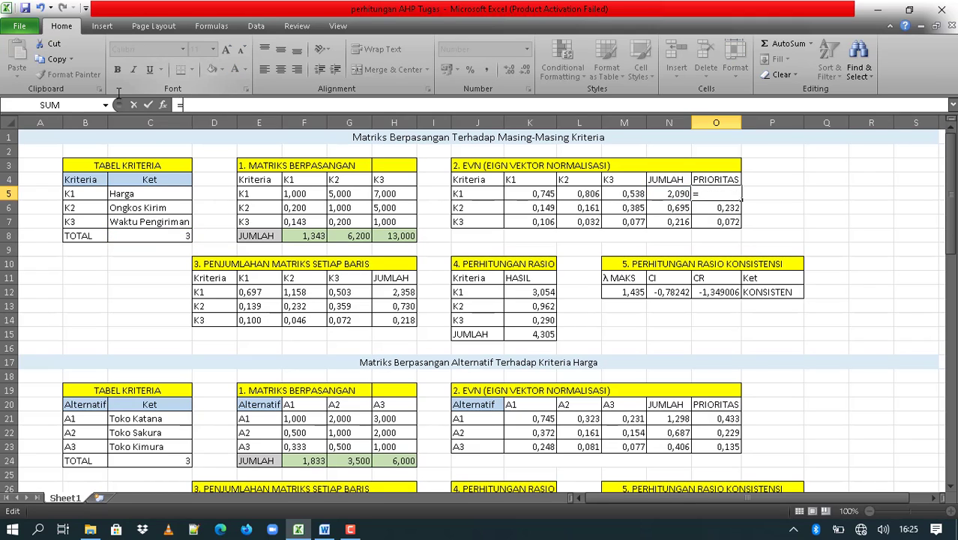
left_click(673, 194)
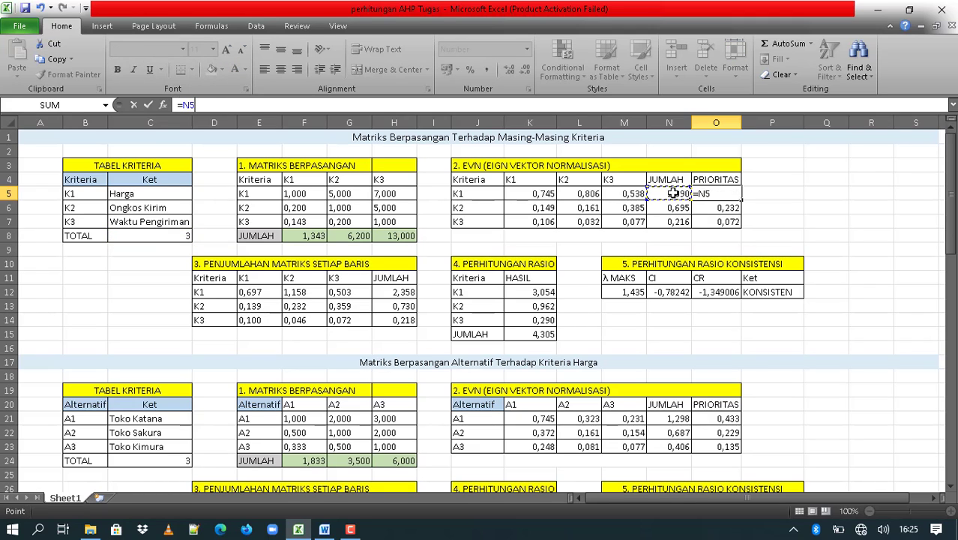
type("/")
left_click(174, 239)
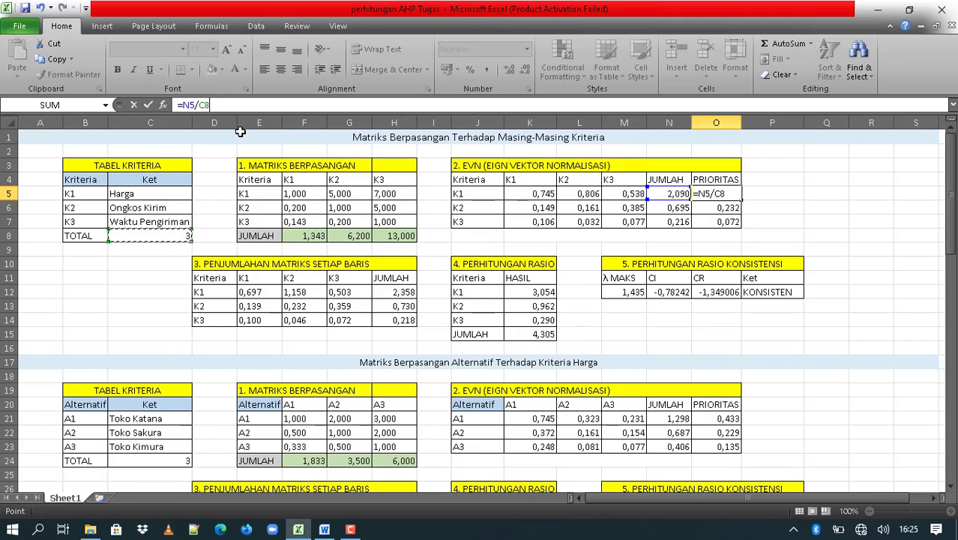
key("super+p")
key("Escape")
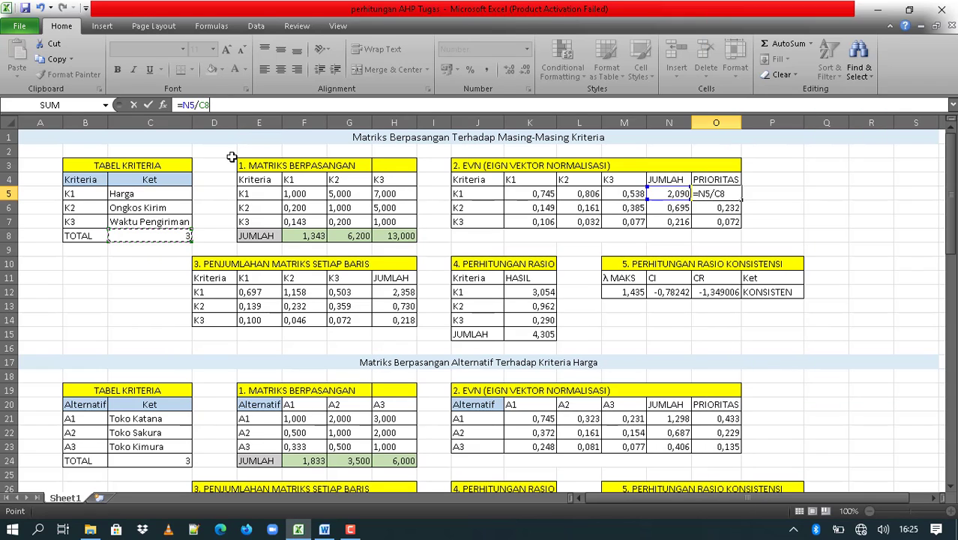
left_click(201, 105)
type("$C$")
key("Return")
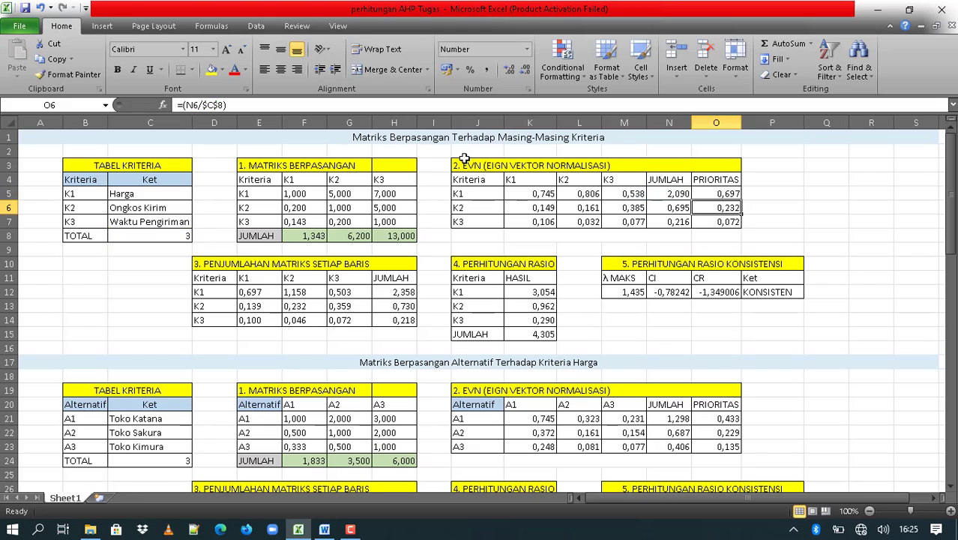
left_click(727, 193)
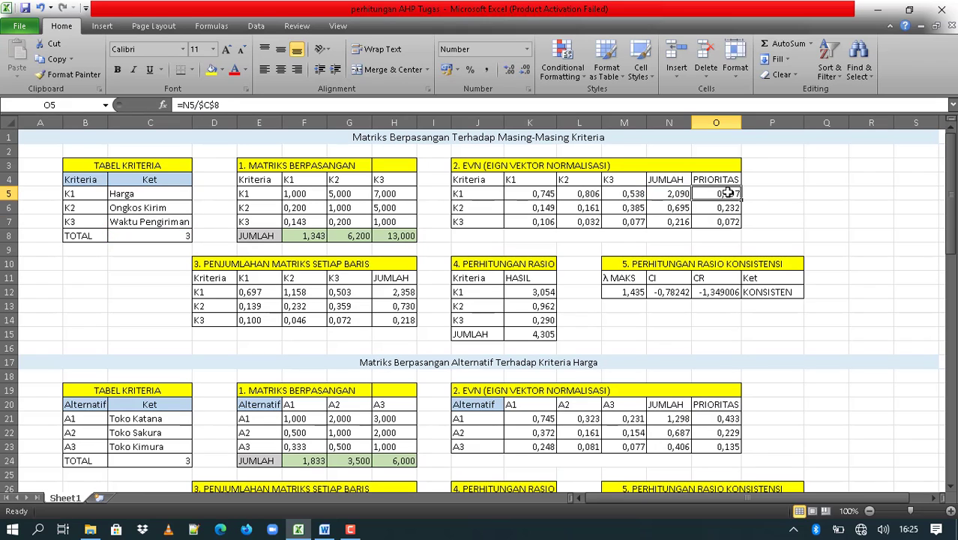
left_click_drag(741, 198, 744, 227)
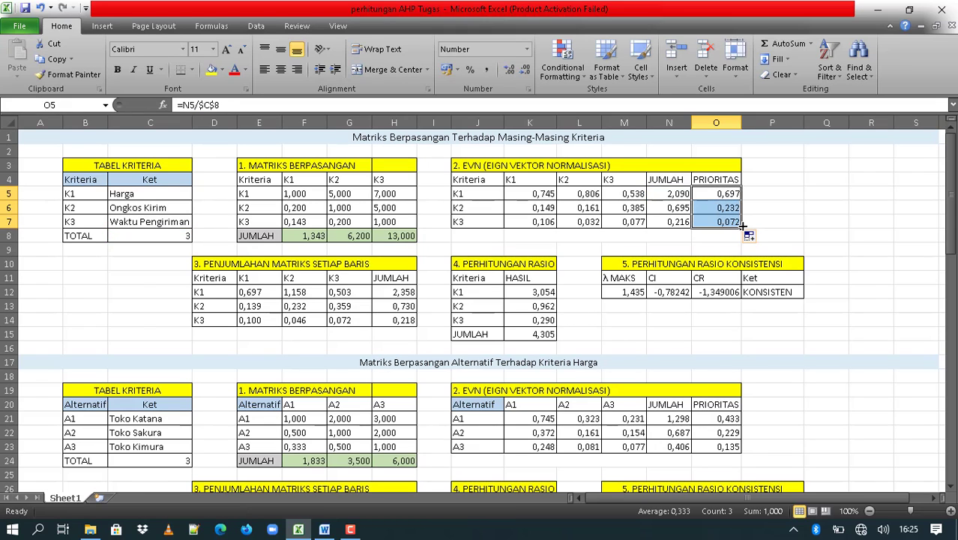
Switch to the Word document and read the section on summing the matrix per row for the consistency ratio.
key("alt+Tab")
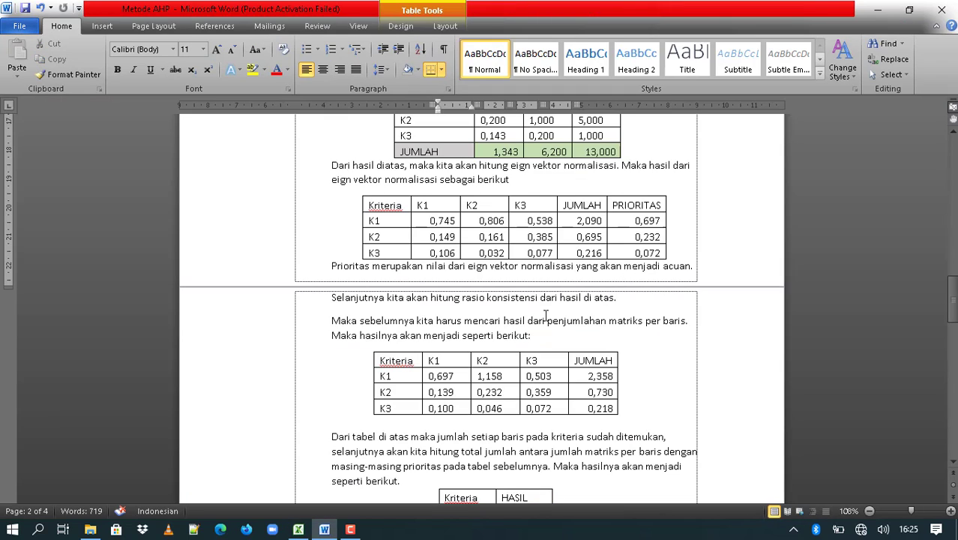
scroll(546, 314, "down", 5)
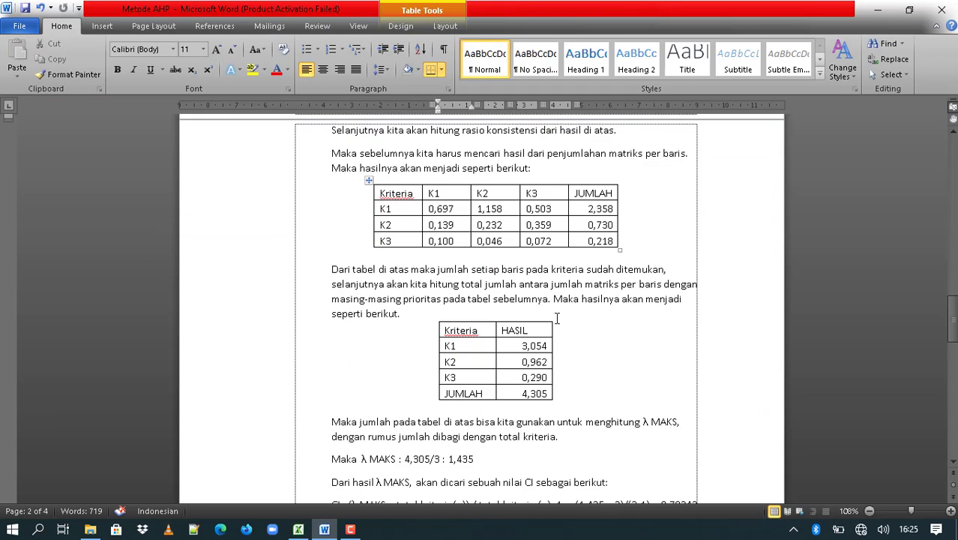
scroll(557, 318, "down", 1)
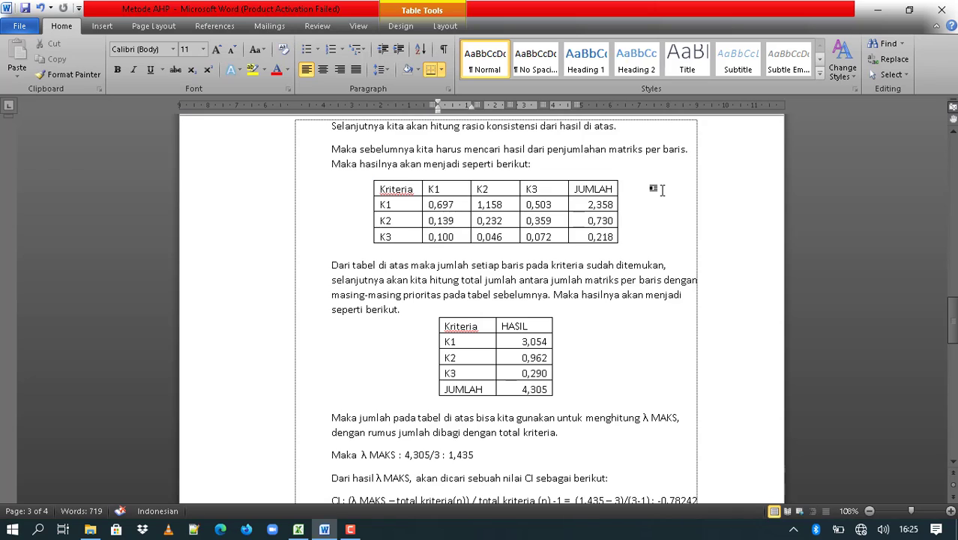
scroll(664, 191, "up", 3)
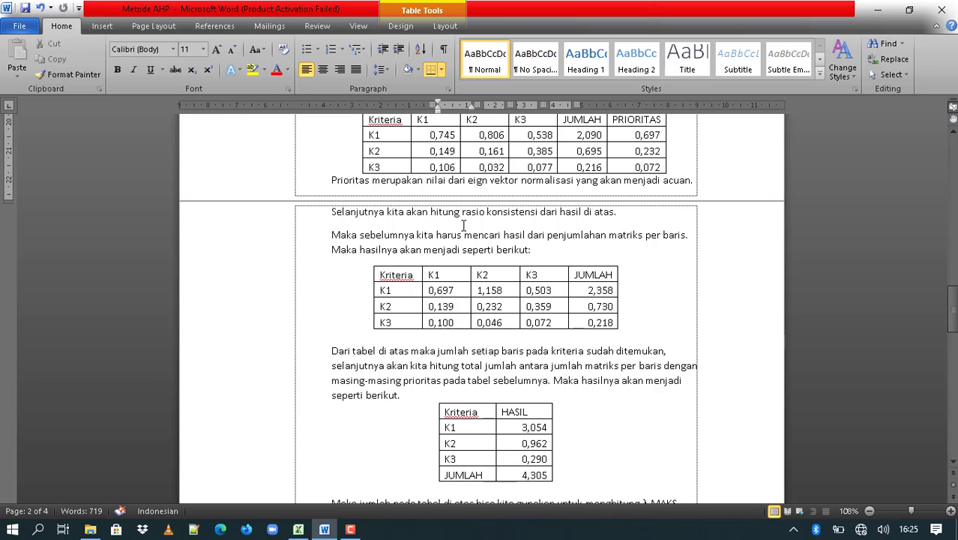
Switch to Excel and examine how E12 in the PENJUMLAHAN MATRIKS SETIAP BARIS table relates to matrix value F5 and priority O5.
key("alt+Tab")
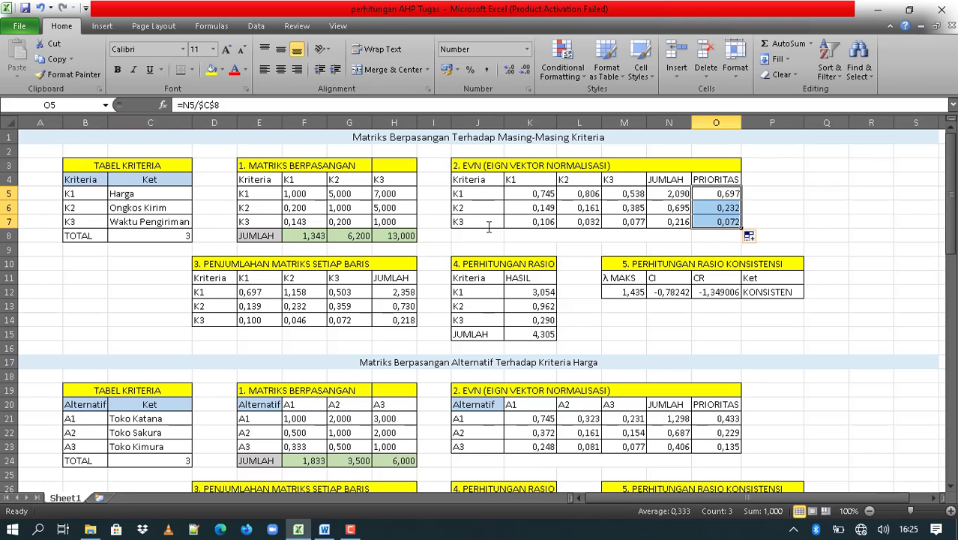
key("alt+Tab")
key("alt+Tab")
left_click(536, 165)
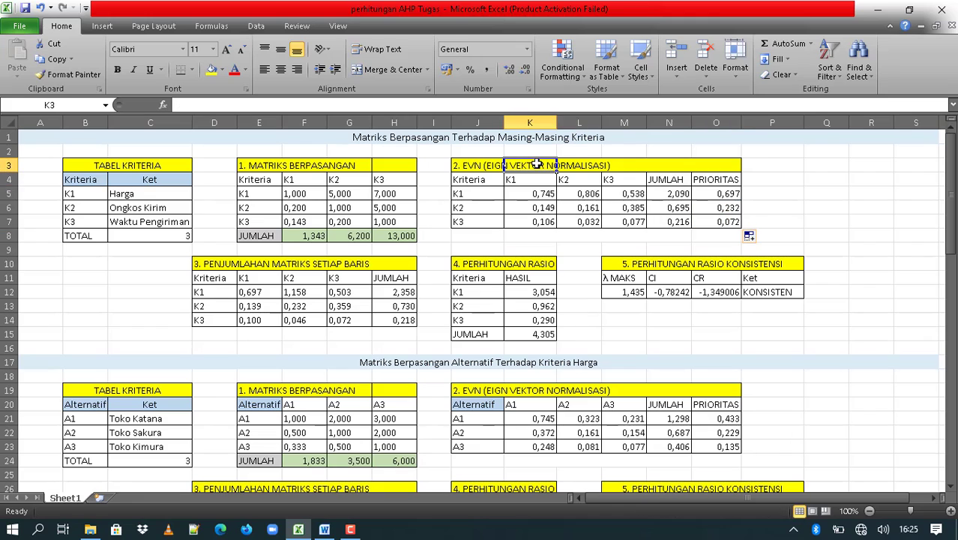
left_click(213, 263)
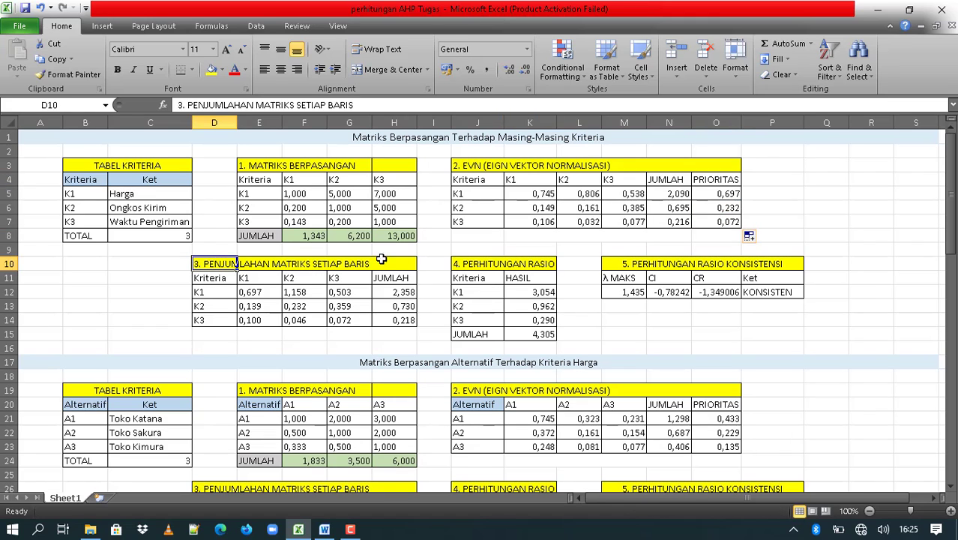
left_click(247, 292)
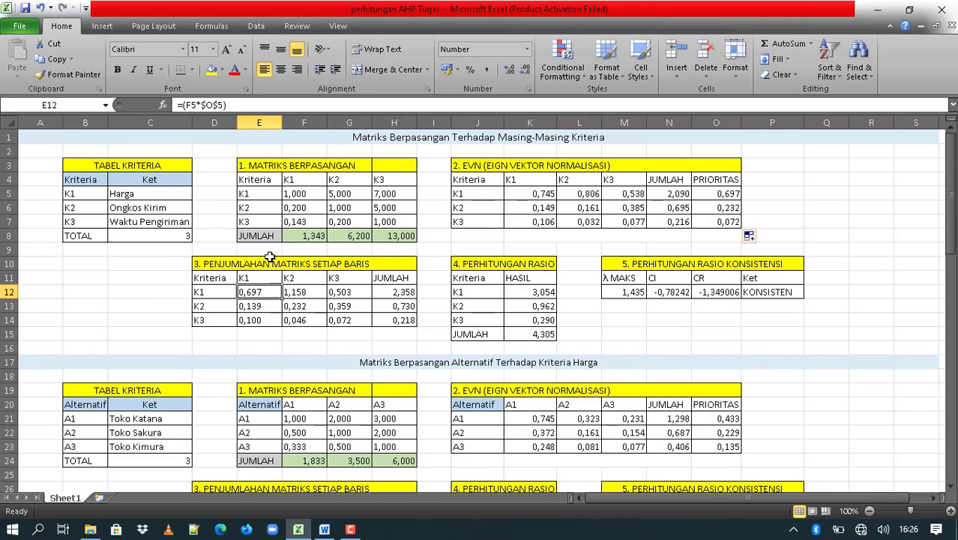
left_click(305, 195)
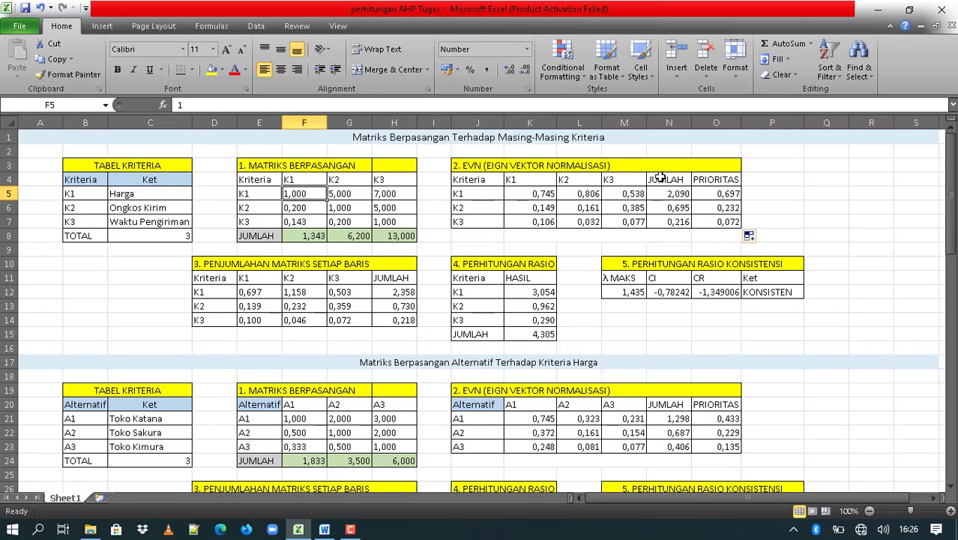
left_click(725, 194)
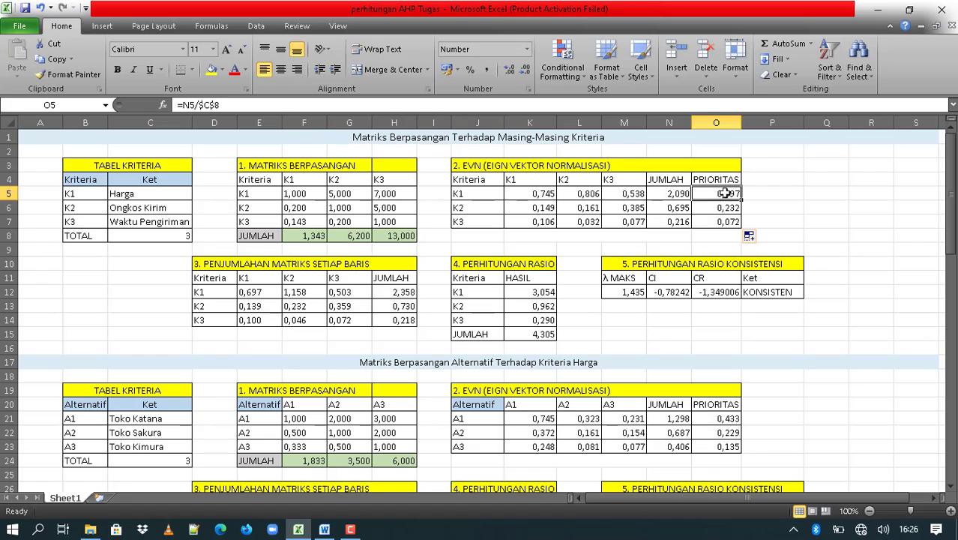
left_click(591, 194)
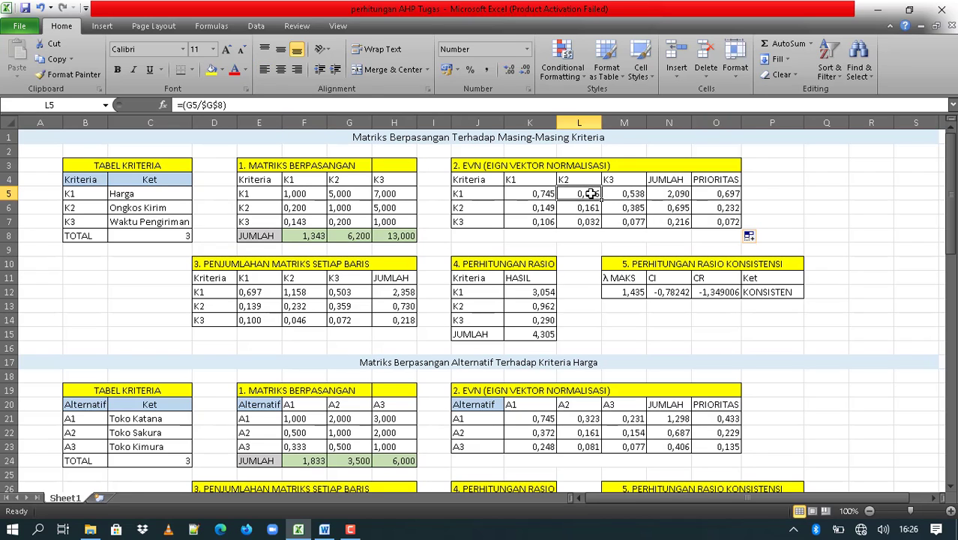
left_click(714, 195)
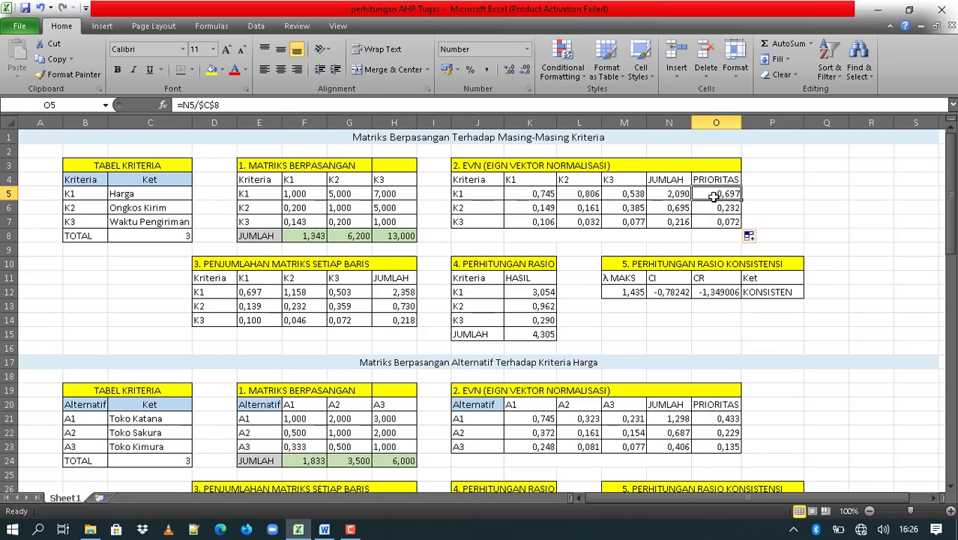
left_click(624, 196)
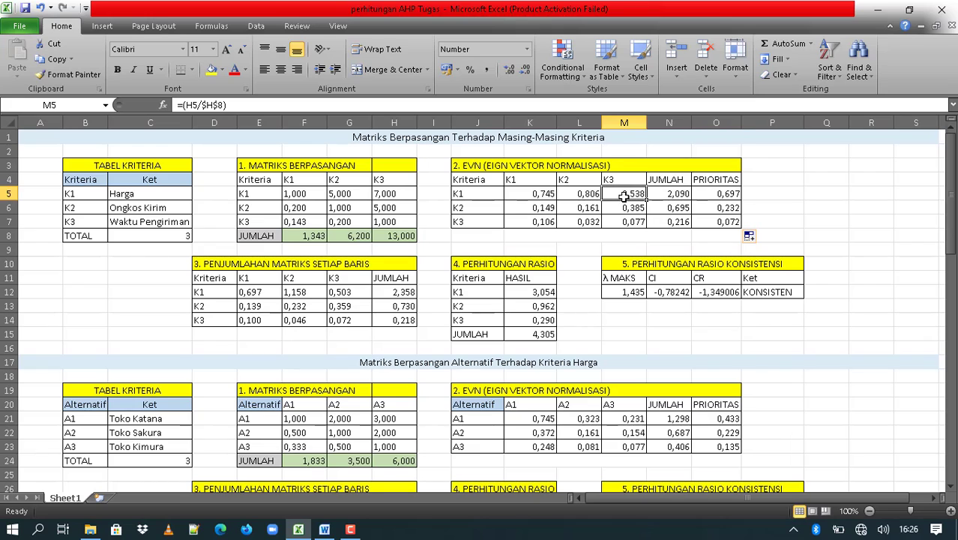
left_click(709, 197)
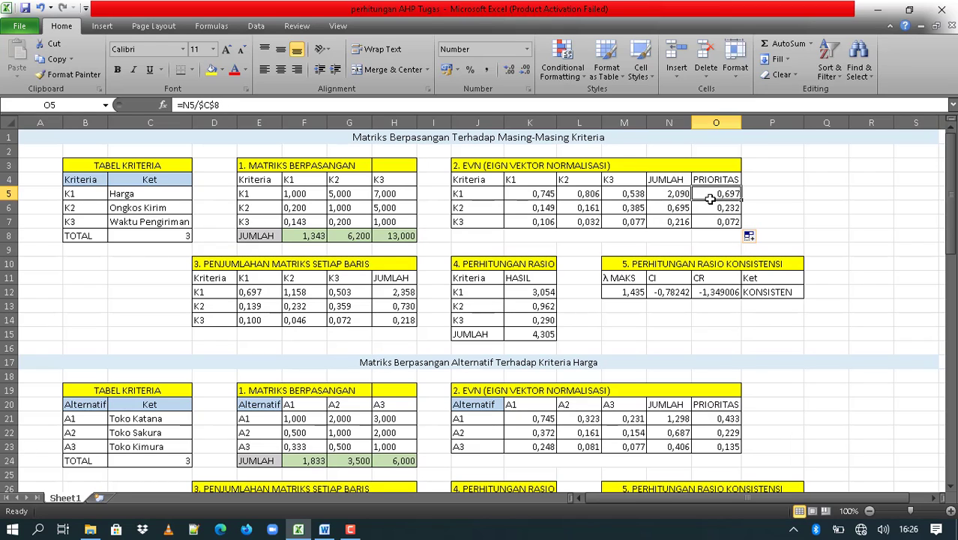
Examine the K1 and K2 rows of the PENJUMLAHAN MATRIKS SETIAP BARIS table, including the formula in E13.
left_click(252, 292)
left_click_drag(252, 293, 341, 294)
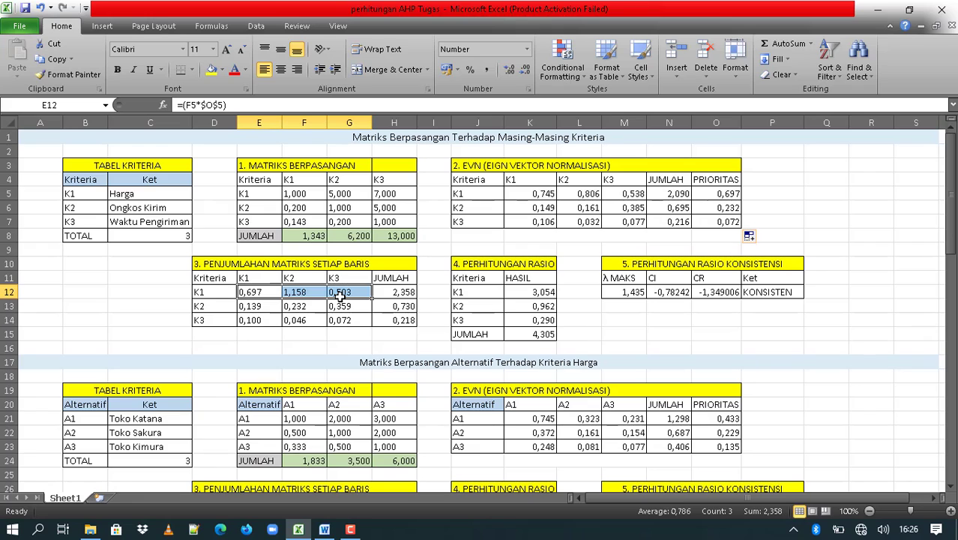
left_click_drag(255, 306, 340, 308)
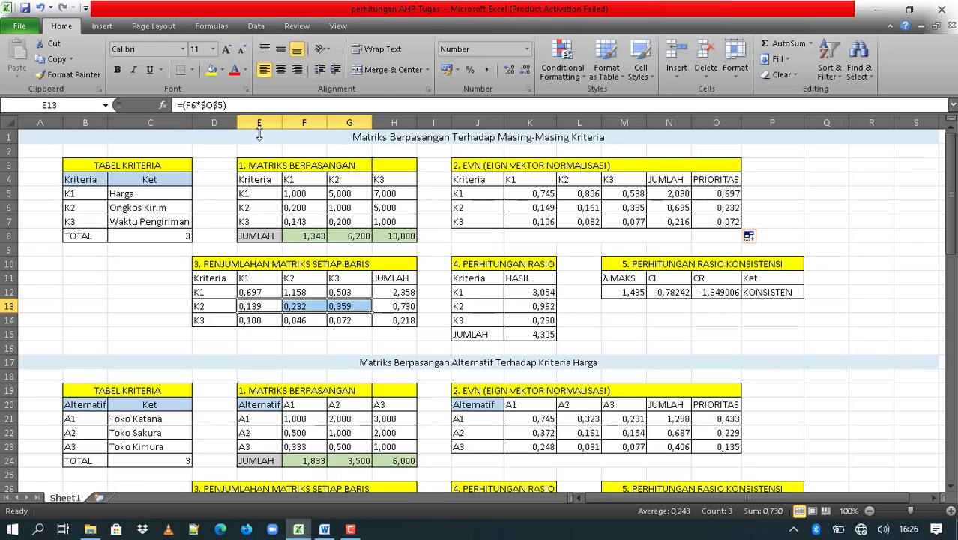
left_click(256, 305)
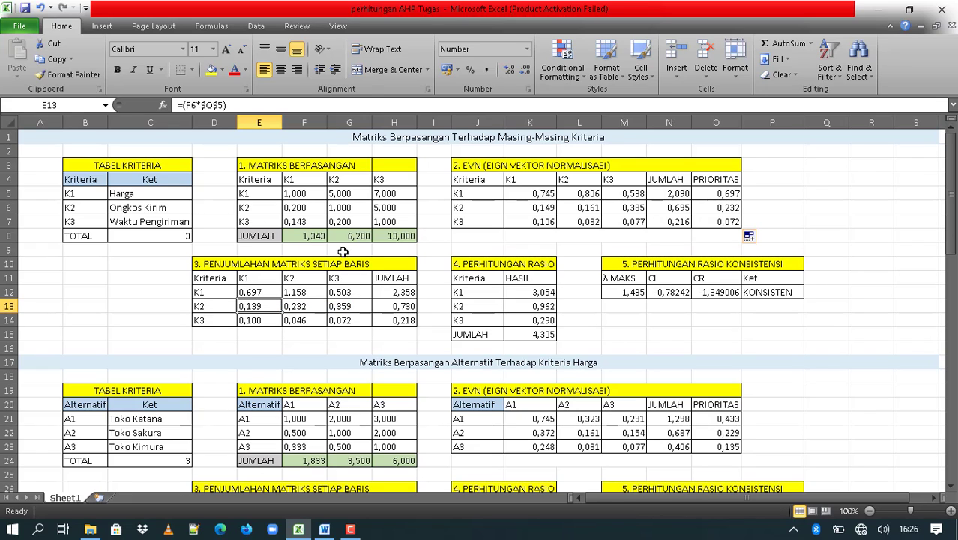
Switch to the Word document and read how the per-row matrix totals and the priorities are added into the HASIL table.
left_click(390, 293)
key("alt+Tab")
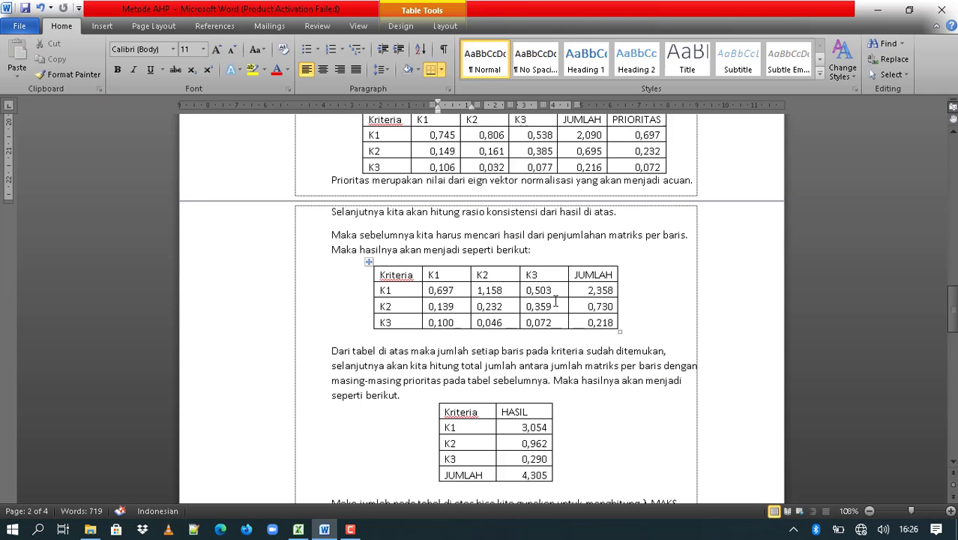
scroll(555, 301, "down", 2)
left_click_drag(616, 262, 387, 235)
left_click(377, 334)
scroll(377, 335, "down", 3)
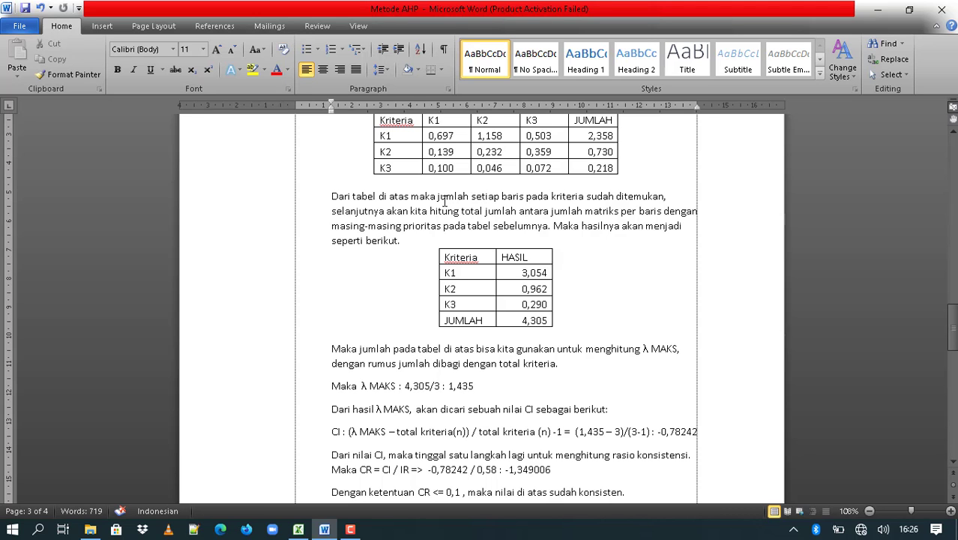
scroll(423, 242, "down", 2)
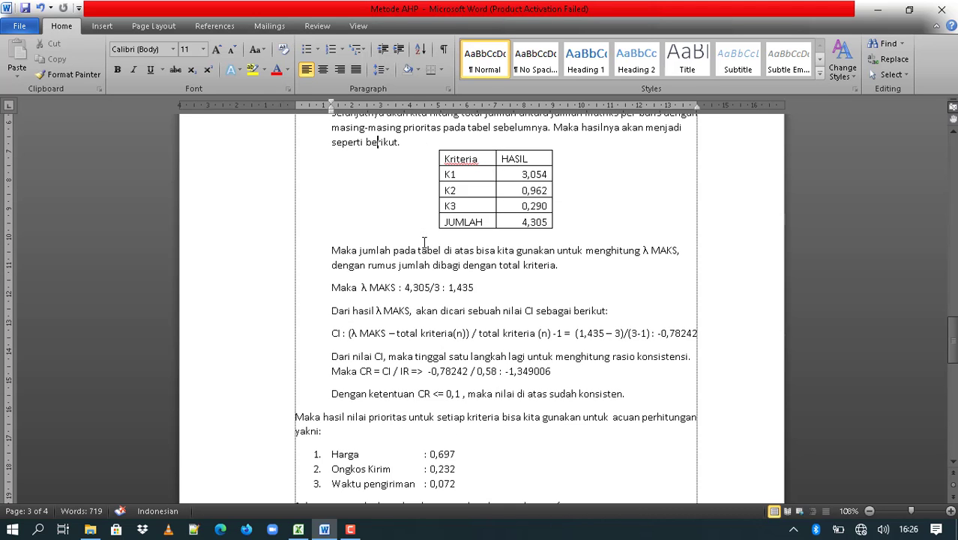
Switch to Excel and examine how K12 in the PERHITUNGAN RASIO table combines row total H12 with priority O5.
key("alt+Tab")
left_click(476, 264)
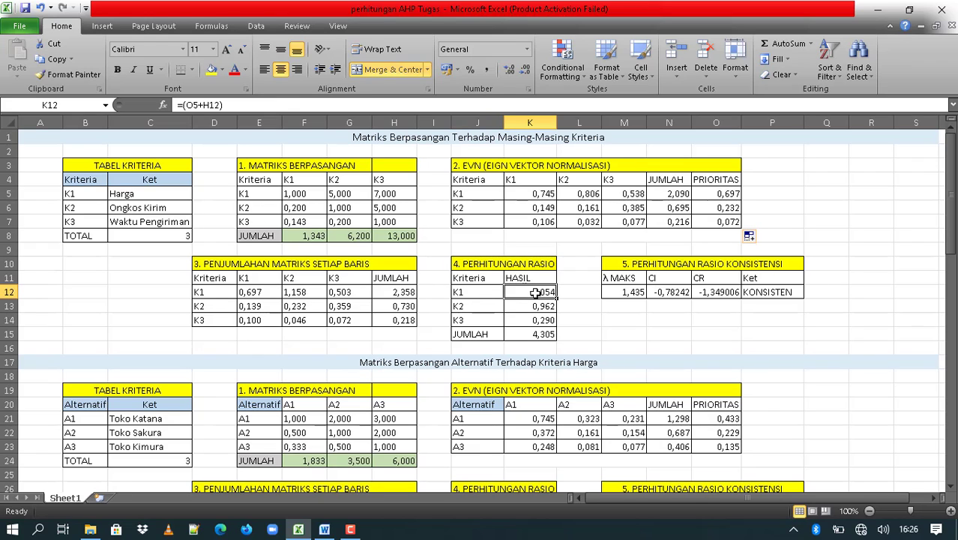
left_click(534, 293)
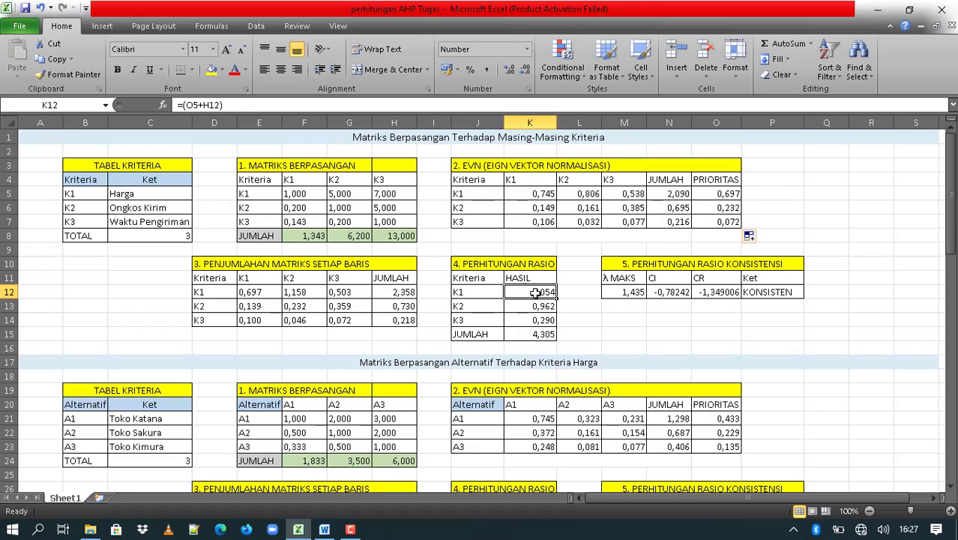
left_click(395, 293)
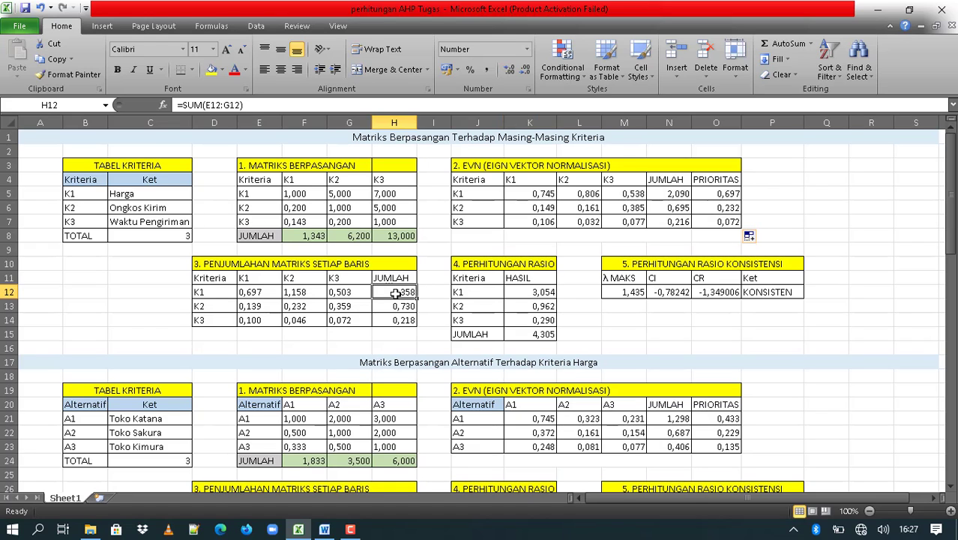
left_click(519, 293)
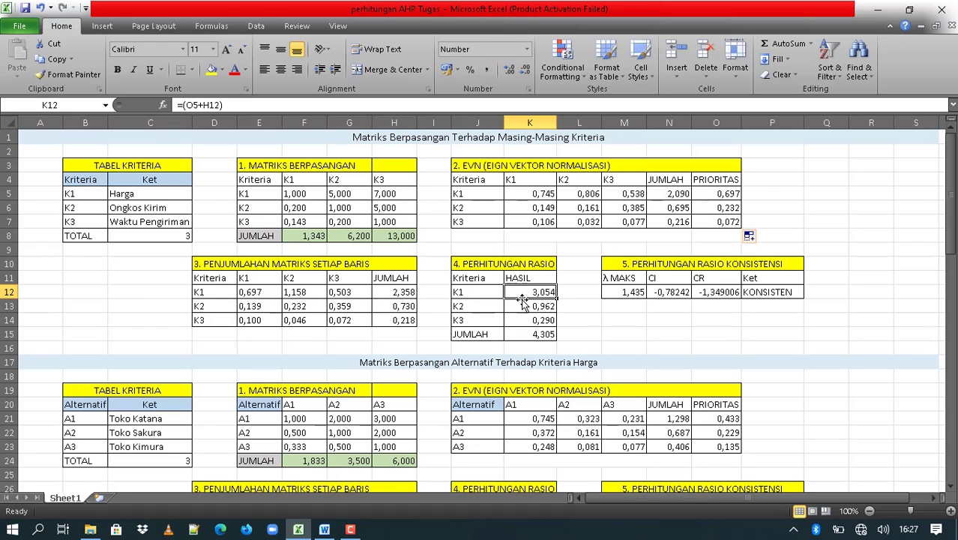
left_click(393, 292)
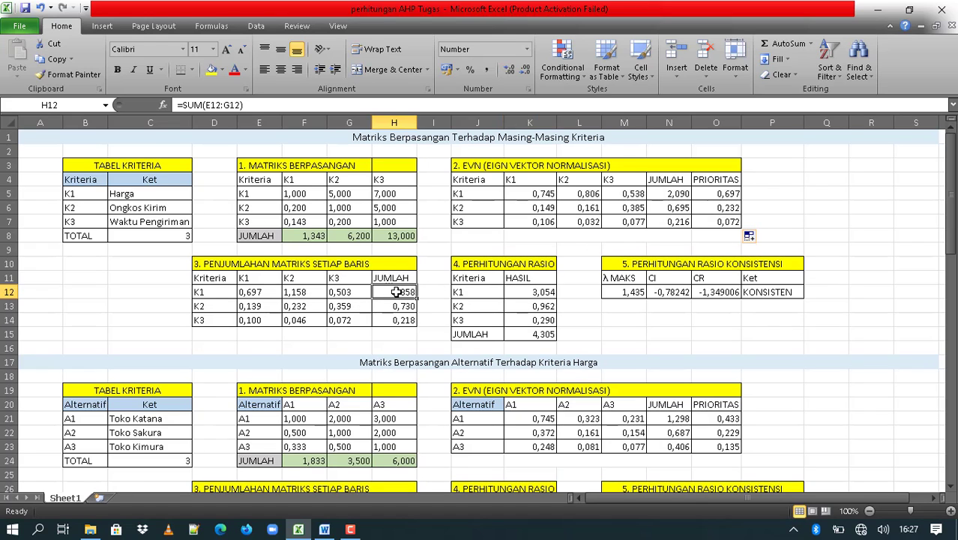
left_click(714, 193)
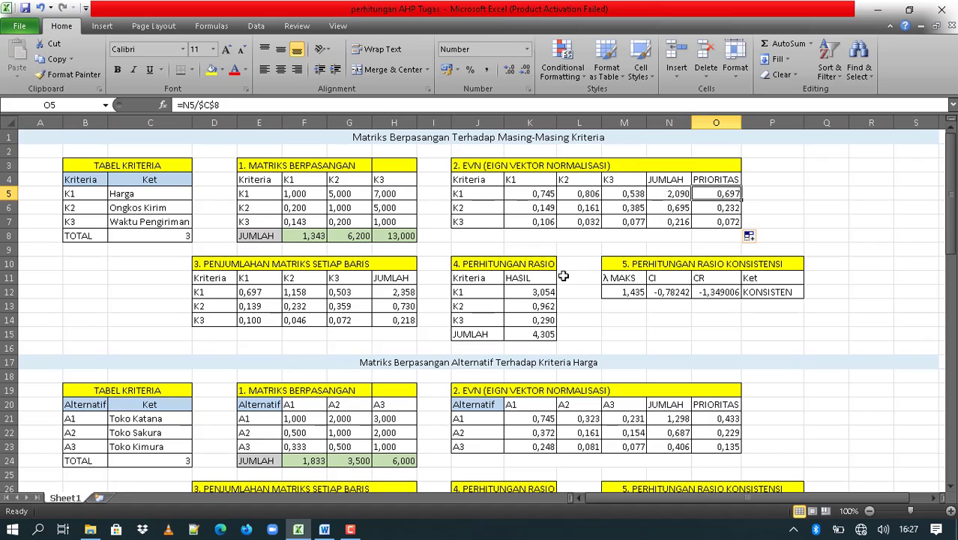
left_click(538, 289)
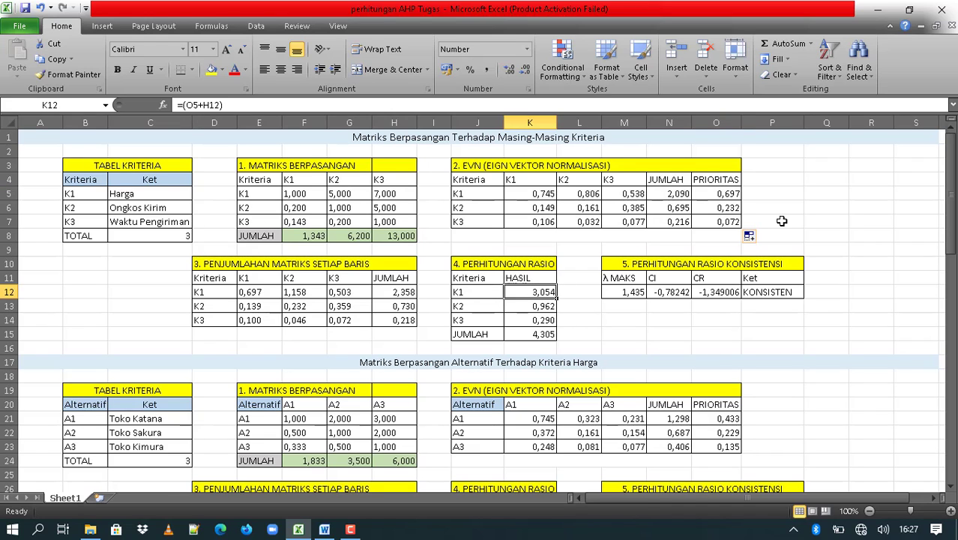
Examine how priorities O5:O7 pair with row totals H12:H14, including the formulas in K14 and JUMLAH cell K15.
left_click(721, 195)
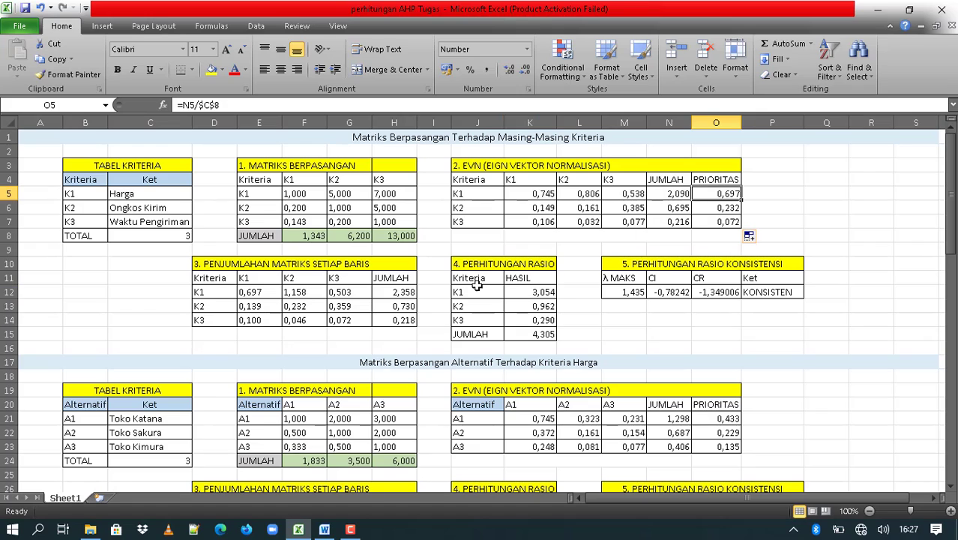
left_click(399, 292)
left_click(719, 208)
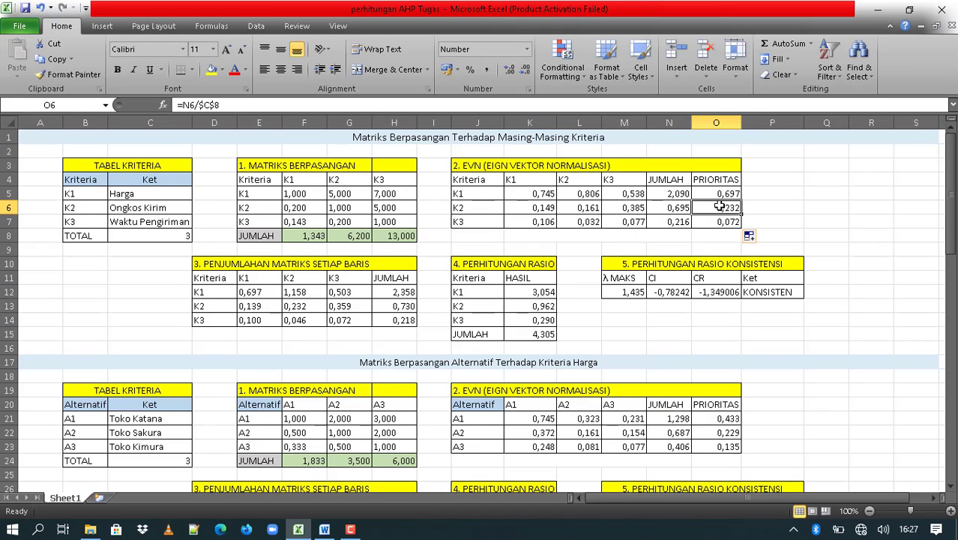
left_click(406, 305)
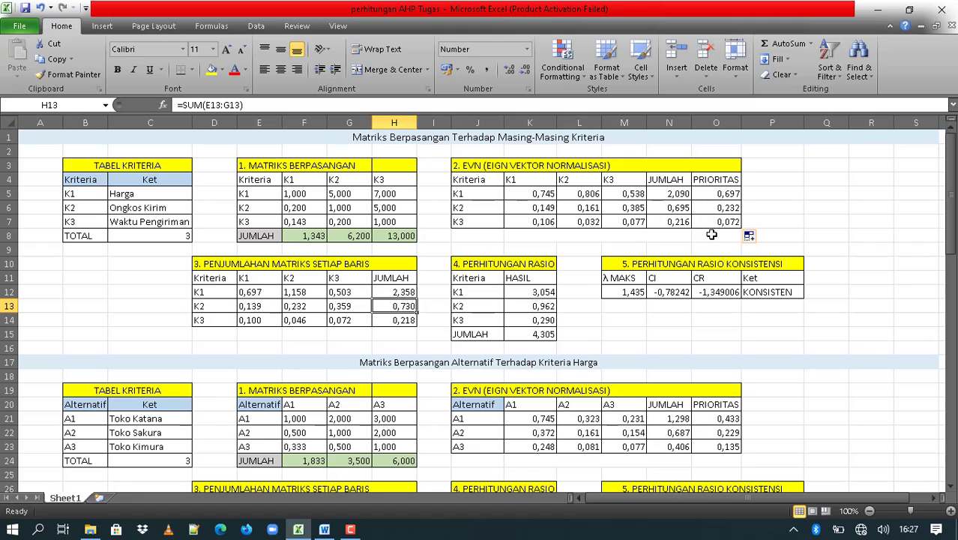
left_click(717, 222)
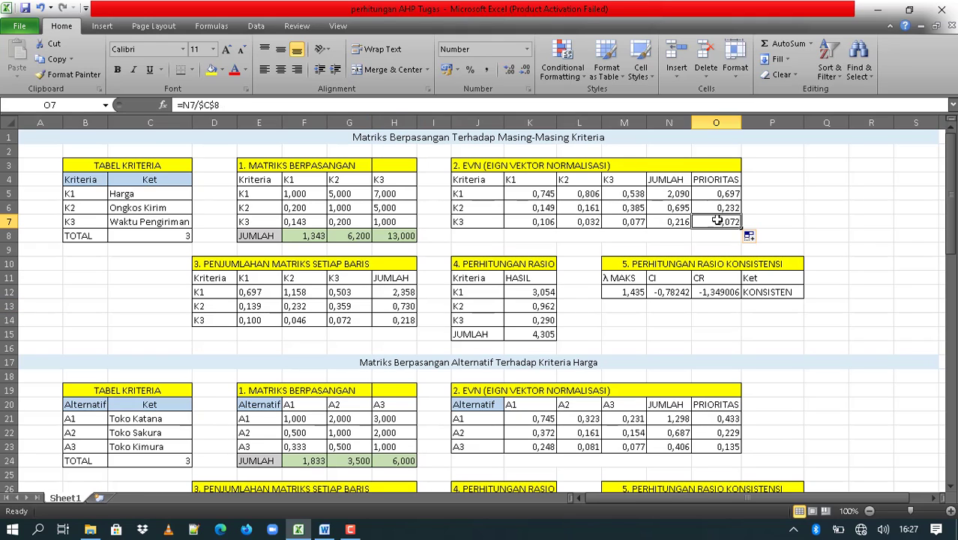
left_click(405, 319)
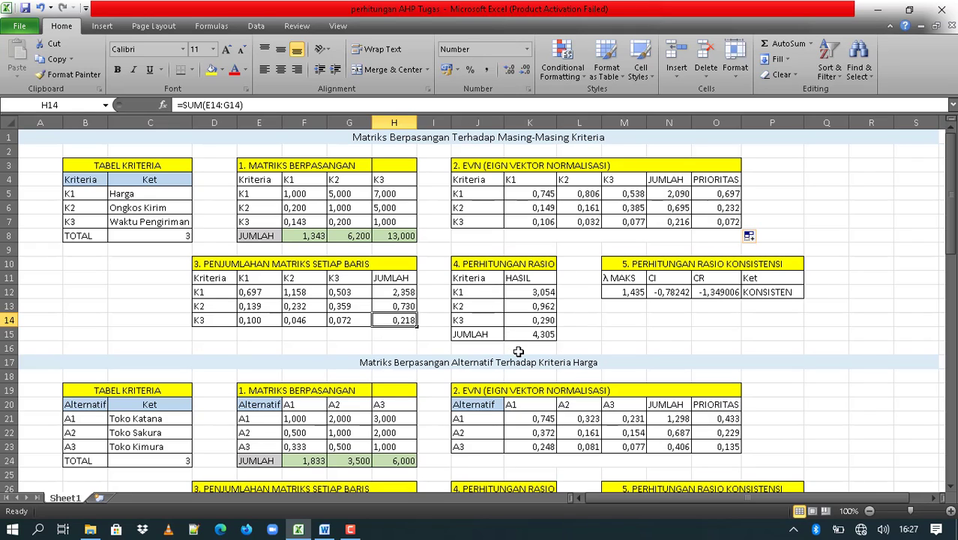
left_click(540, 323)
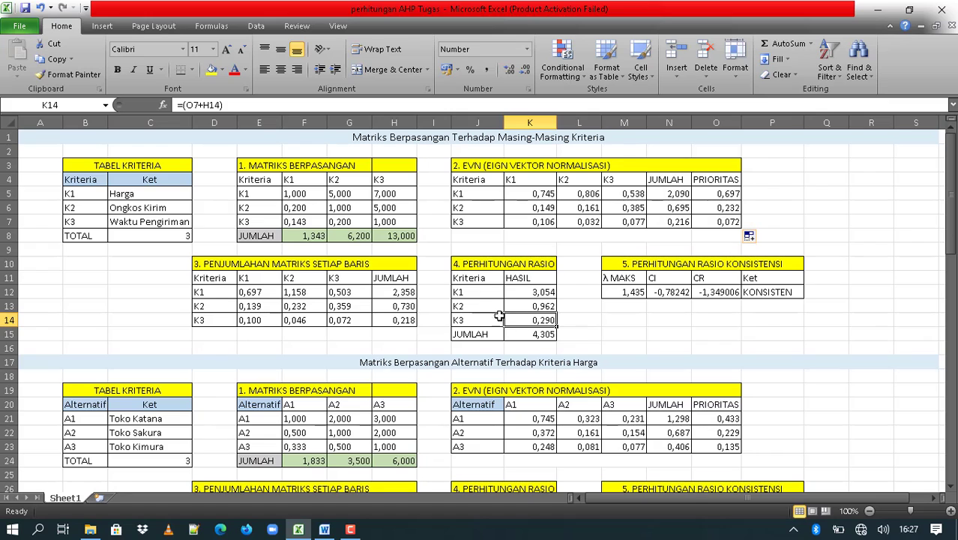
left_click(544, 335)
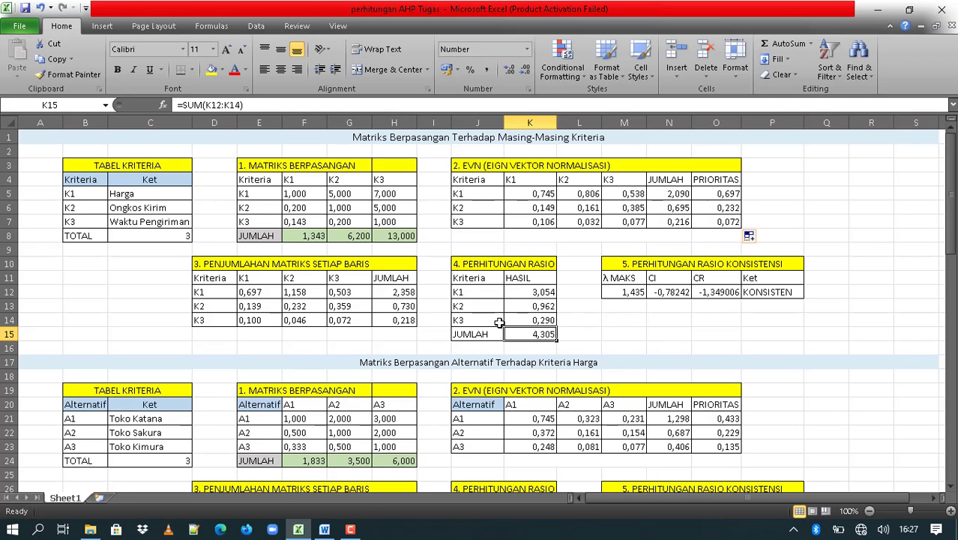
Read the λ MAKS explanation in the Word document, then switch to Excel and inspect the λ MAKS cell M12.
left_click(324, 529)
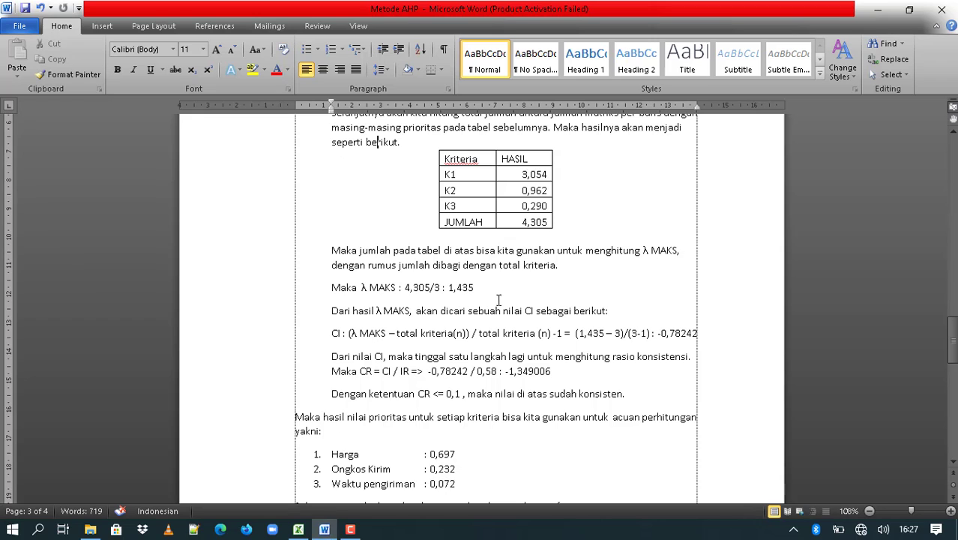
scroll(500, 300, "up", 2)
scroll(514, 302, "down", 1)
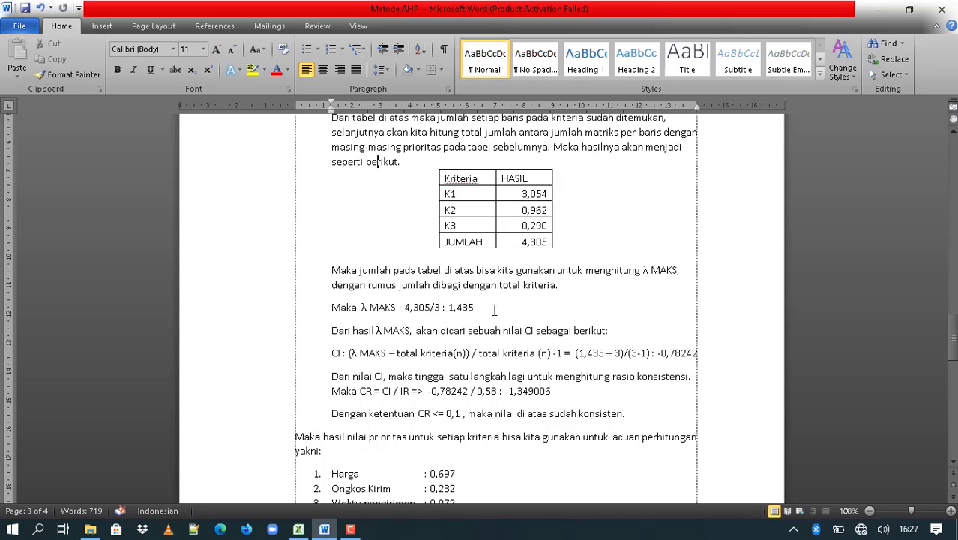
key("alt+Tab")
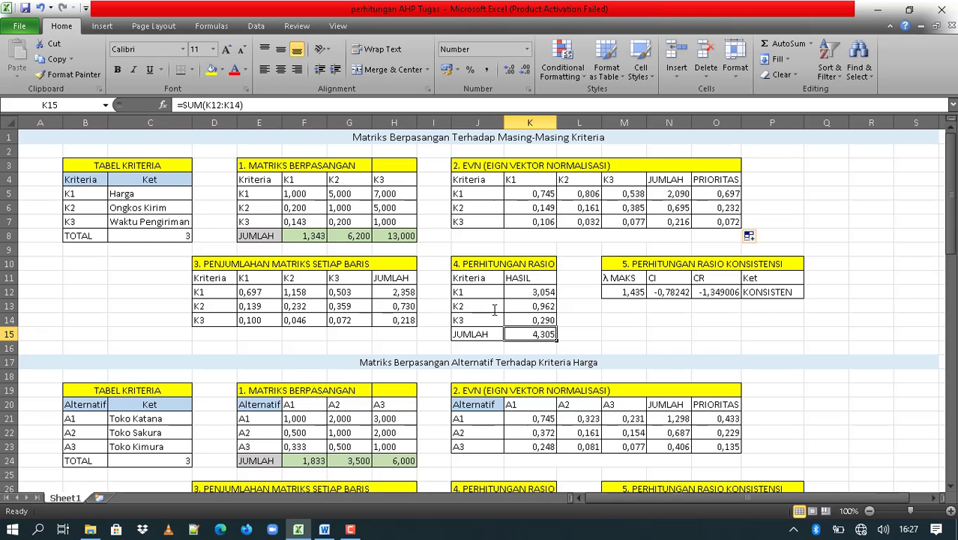
left_click(631, 293)
Switch to Word and examine the λ MAKS calculation's total, divisor 3 and result, then compare it with M12 in Excel.
key("alt+Tab")
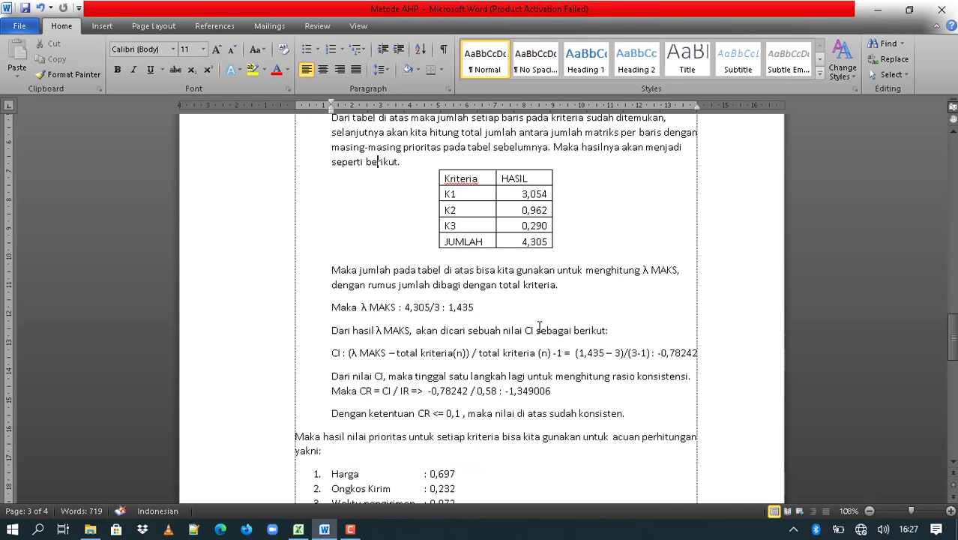
scroll(420, 337, "down", 2)
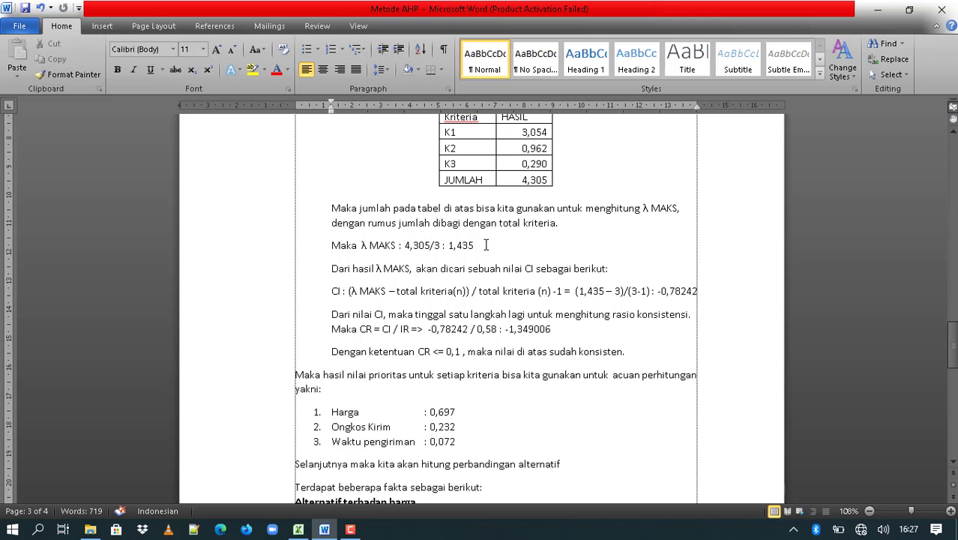
left_click(411, 244)
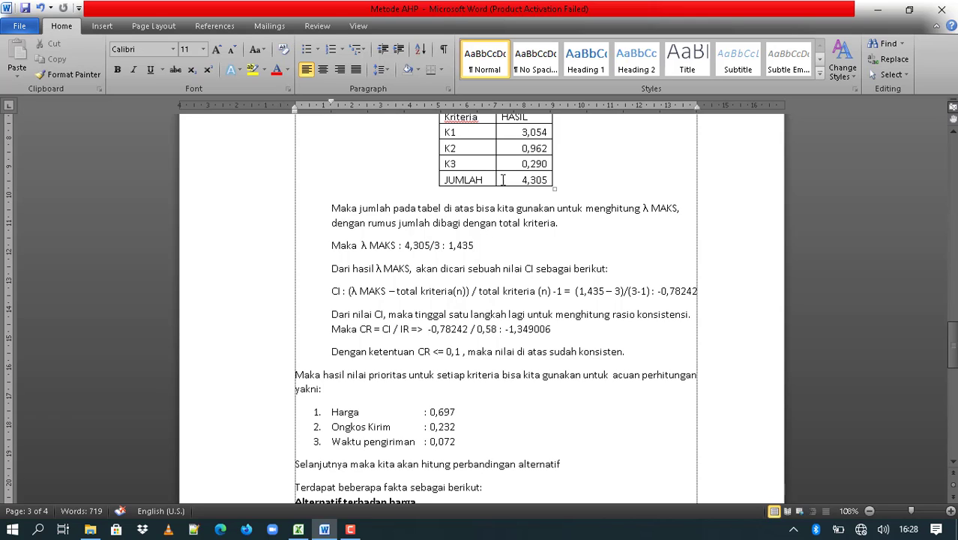
left_click_drag(515, 180, 557, 178)
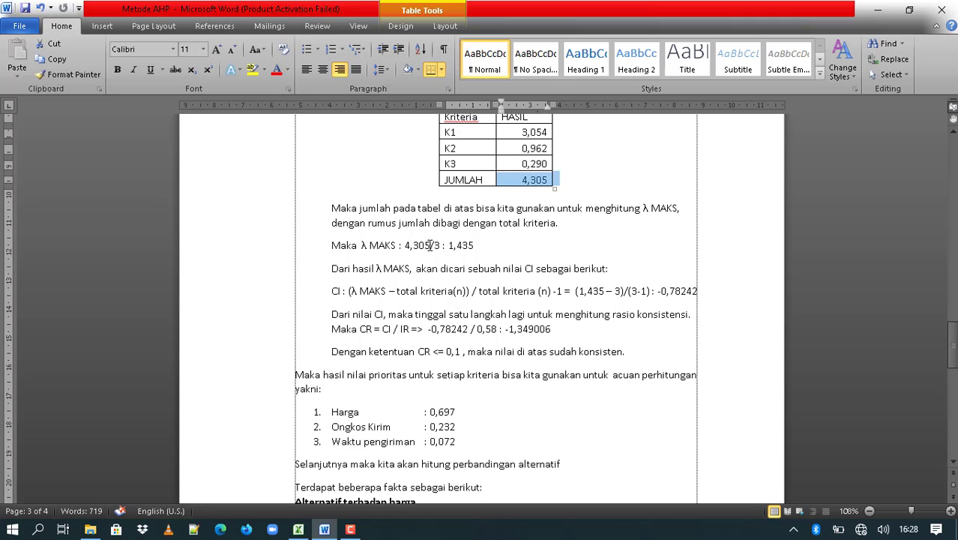
left_click_drag(435, 248, 441, 247)
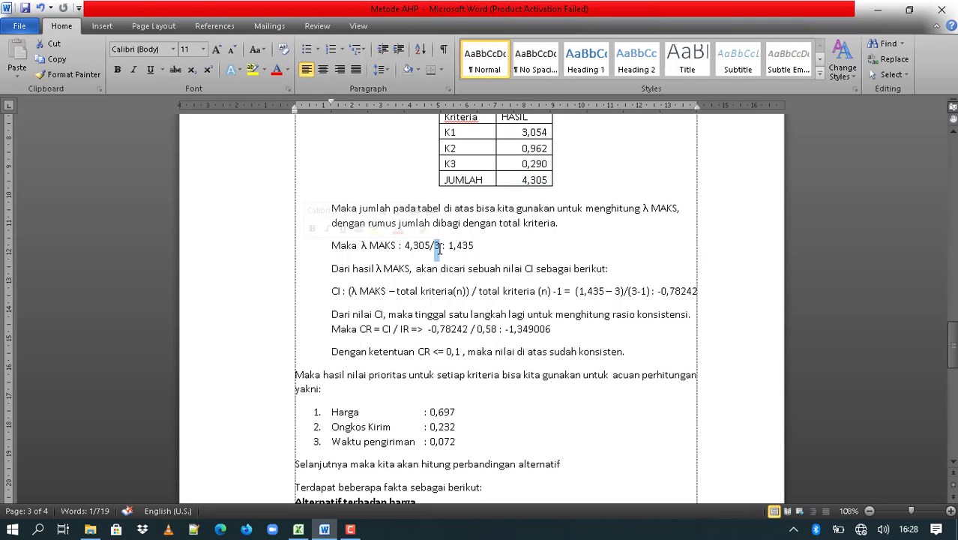
left_click(484, 242)
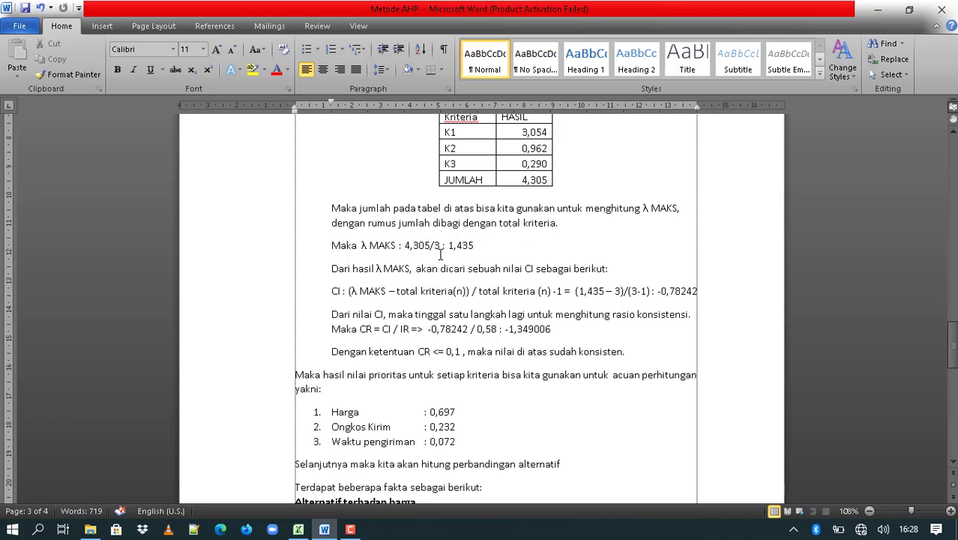
left_click_drag(493, 245, 450, 247)
key("alt+Tab")
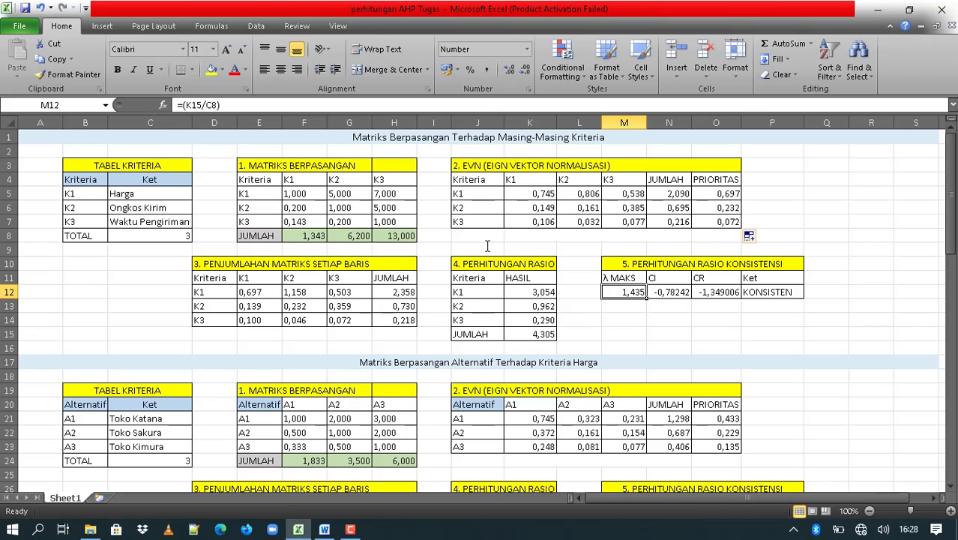
Switch to Word, examine the CI formula's terms and substituted values, and return to the consistency table in Excel.
key("alt+Tab")
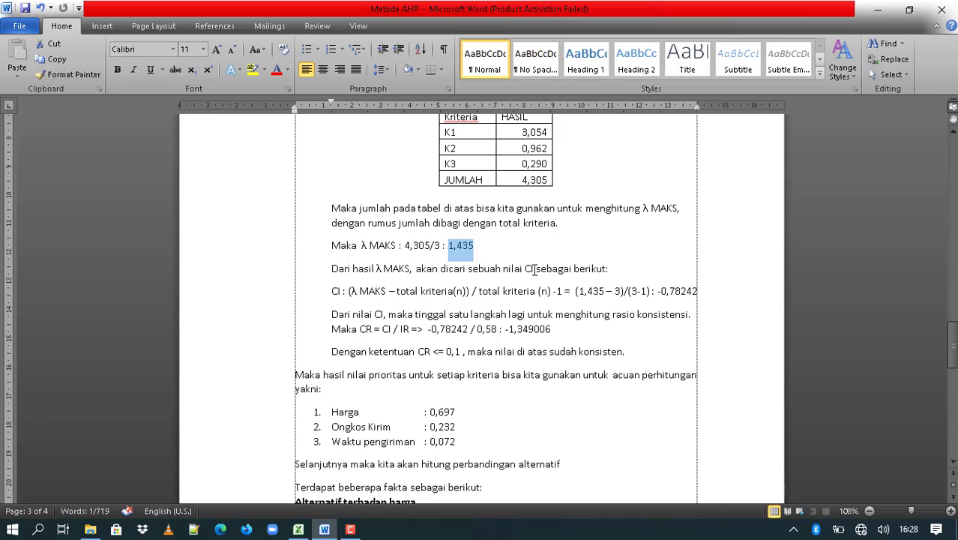
left_click_drag(534, 270, 524, 269)
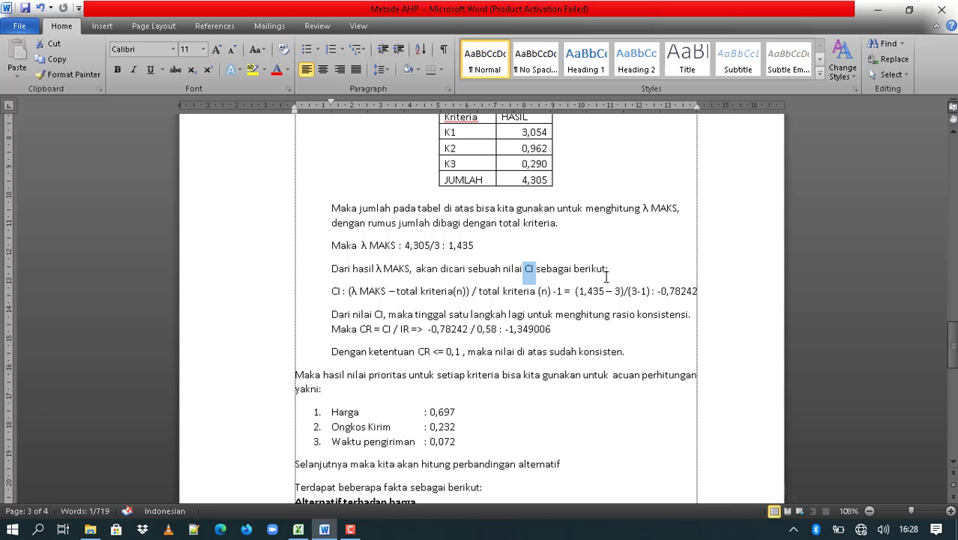
left_click(605, 276)
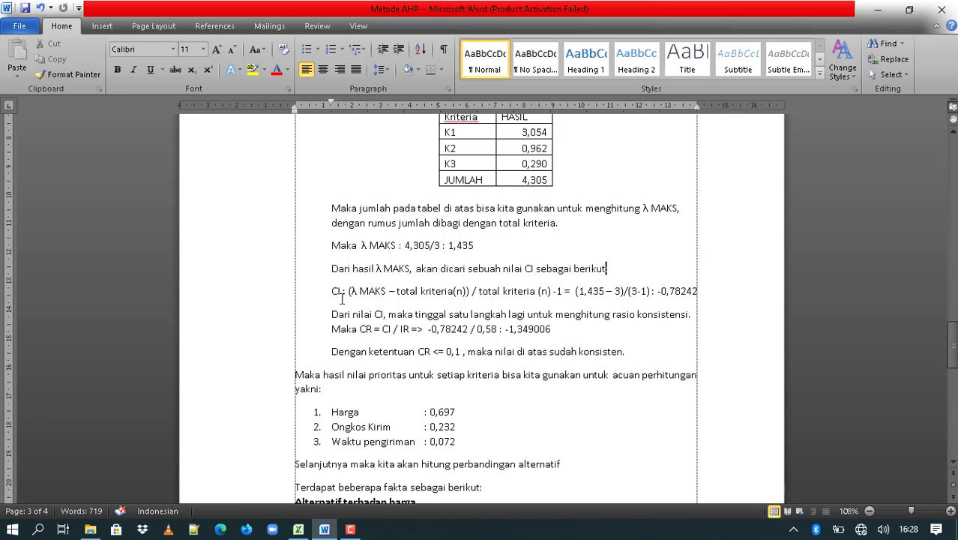
scroll(341, 299, "down", 1)
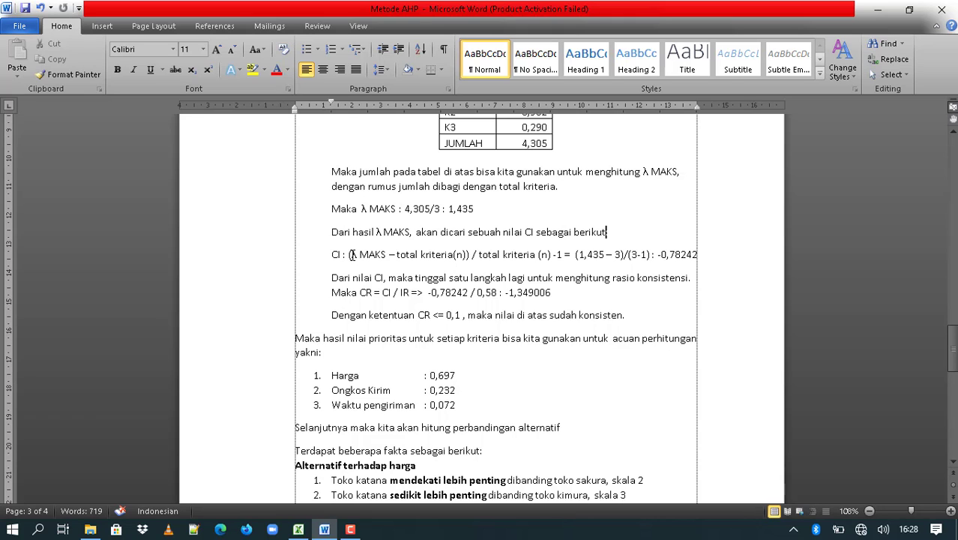
left_click_drag(351, 254, 444, 255)
double_click(458, 256)
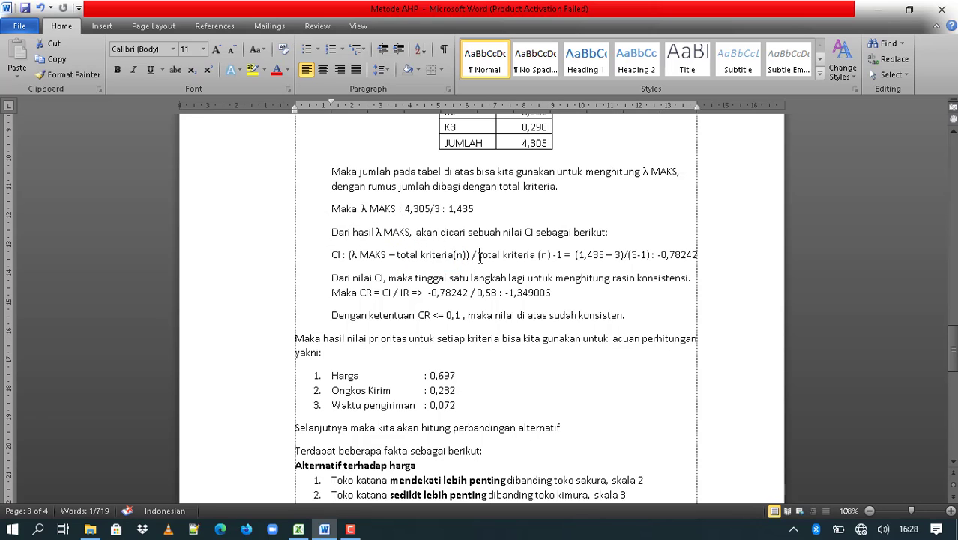
left_click_drag(480, 256, 548, 256)
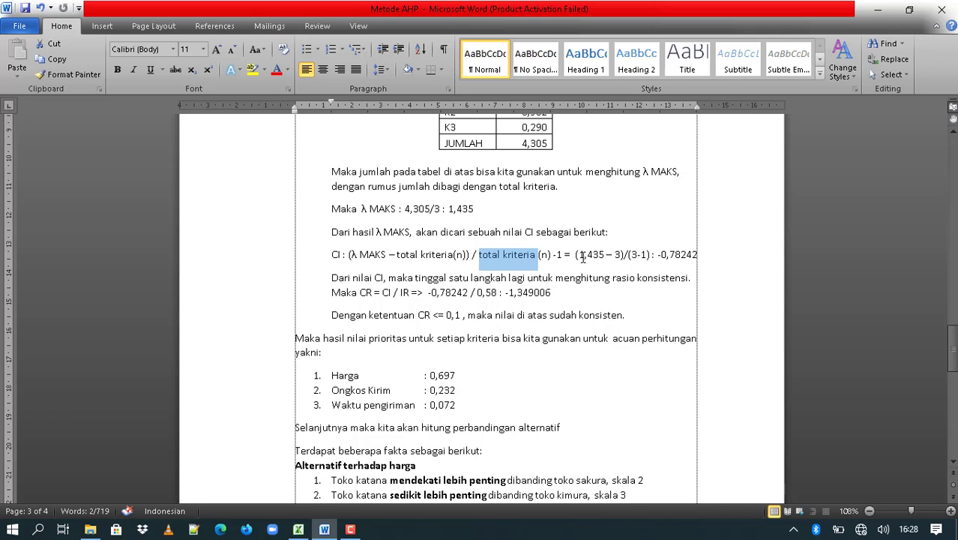
left_click_drag(577, 254, 648, 255)
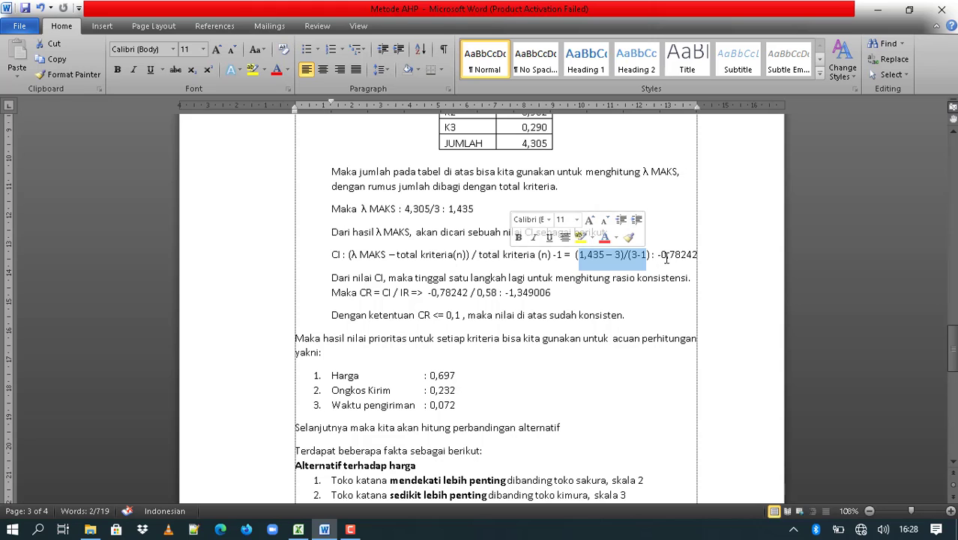
key("alt+Tab")
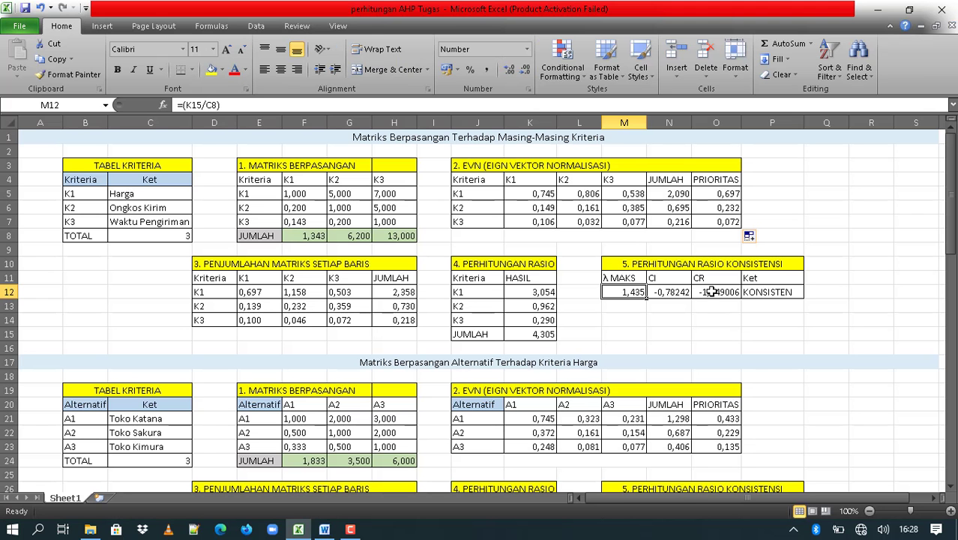
Inspect the CI formula in cell N12, then switch to Word and examine the CI and IR terms of the CR formula.
left_click(673, 292)
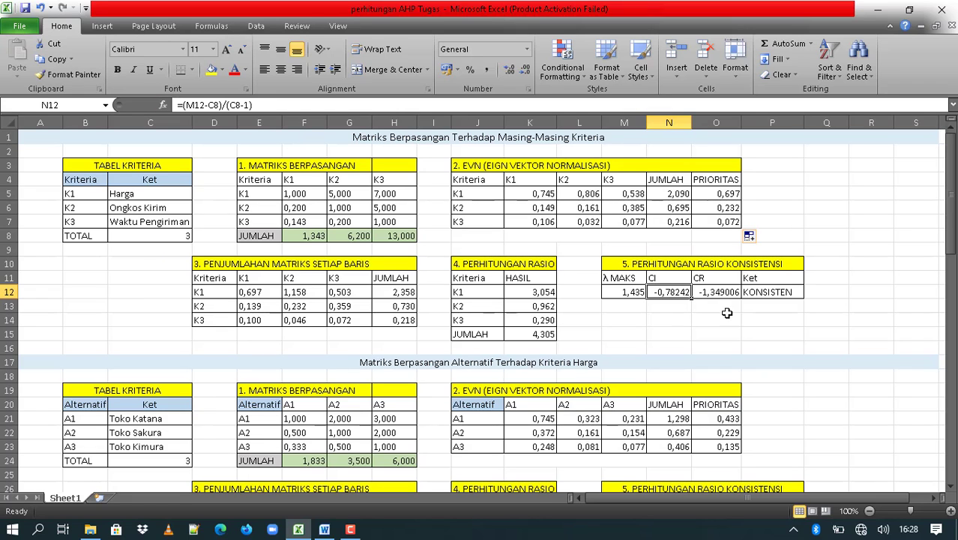
key("alt+Tab")
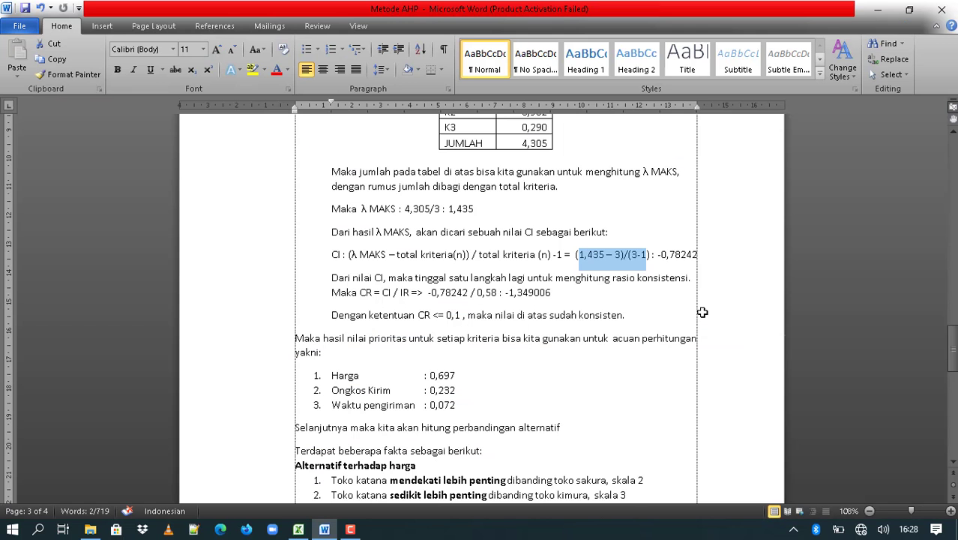
left_click(577, 282)
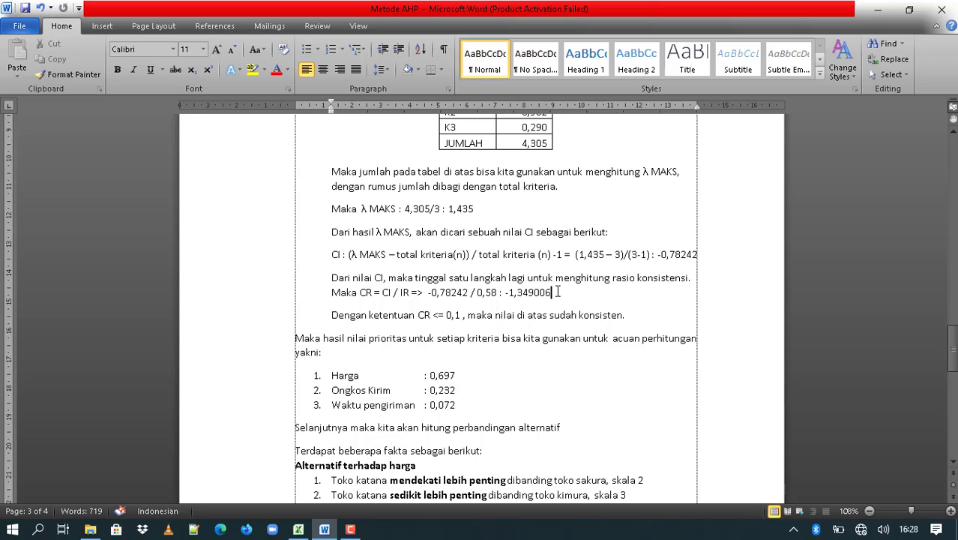
scroll(558, 292, "down", 1)
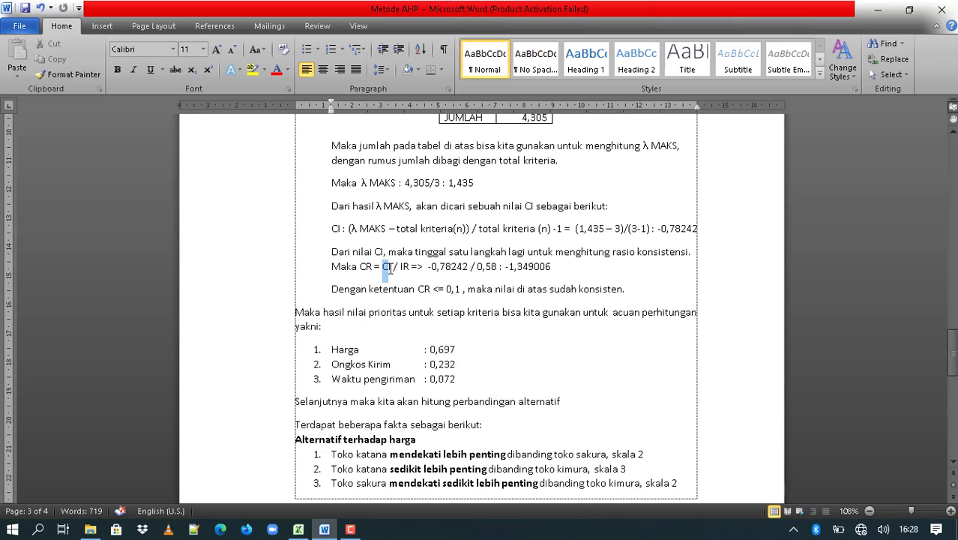
double_click(386, 267)
double_click(403, 267)
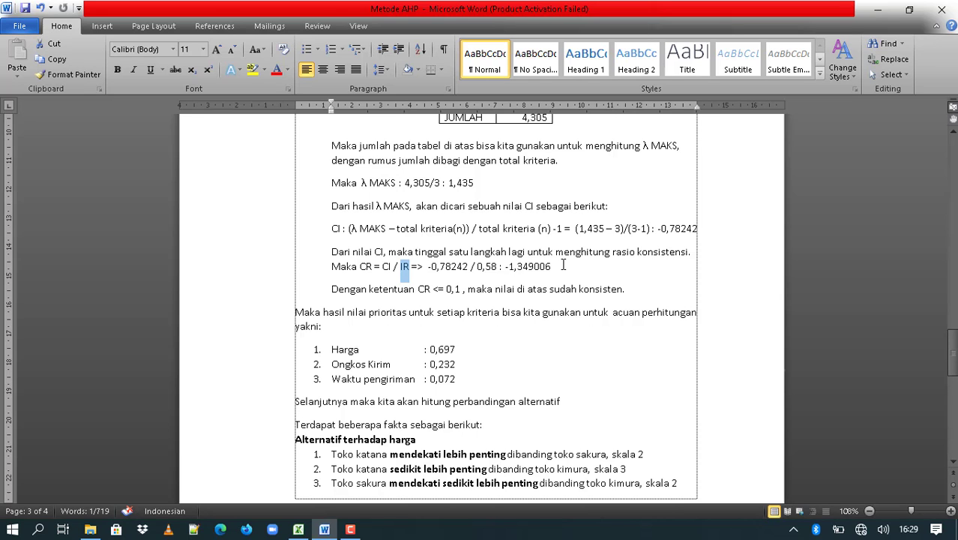
scroll(564, 265, "down", 1)
scroll(563, 264, "up", 2)
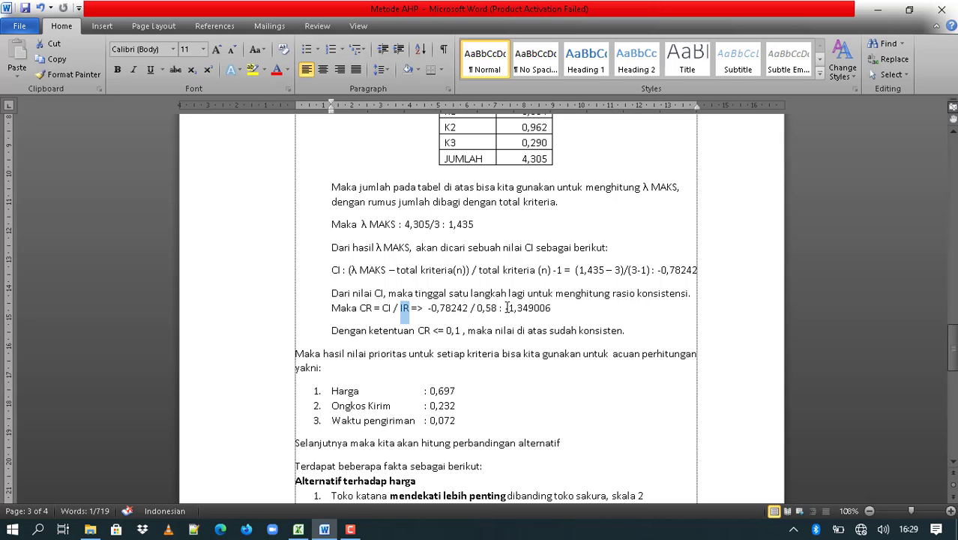
Examine the CI value, divisor 0,58 and result of the CR calculation, then switch to Excel and inspect cell O12.
left_click_drag(471, 308, 497, 308)
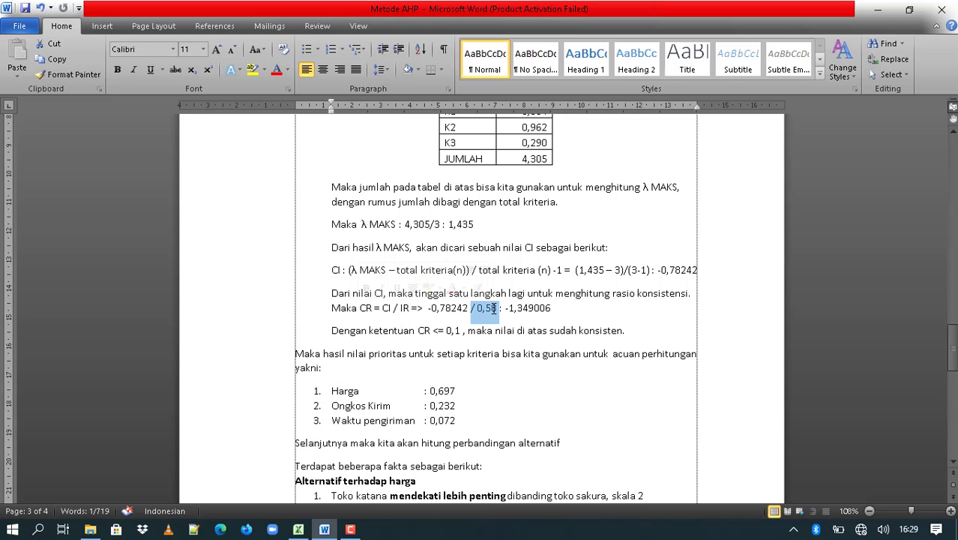
left_click_drag(428, 308, 478, 320)
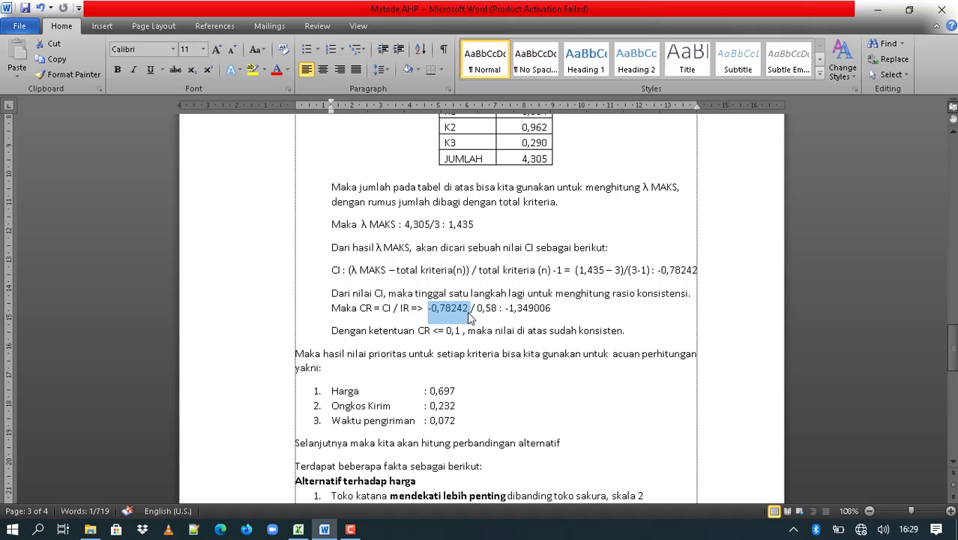
left_click_drag(471, 310, 506, 310)
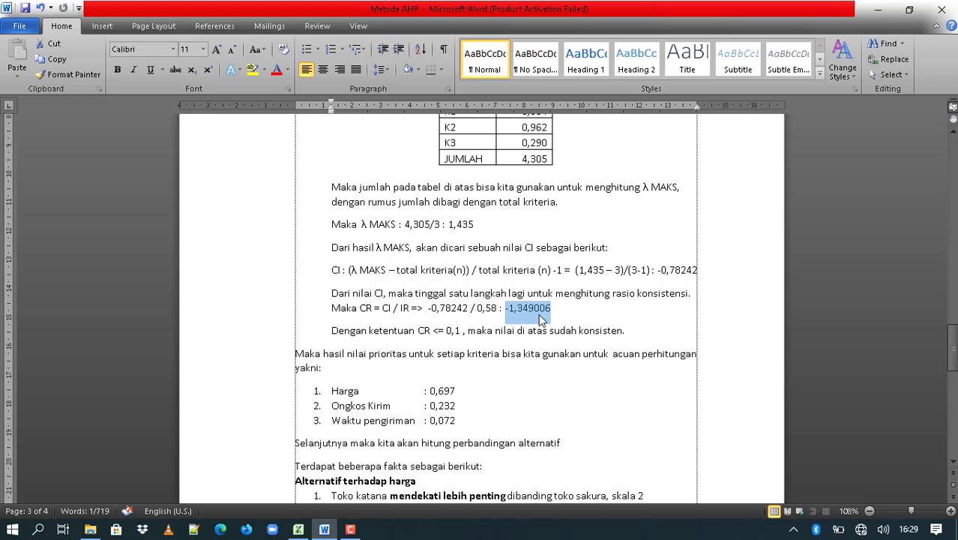
left_click(553, 310)
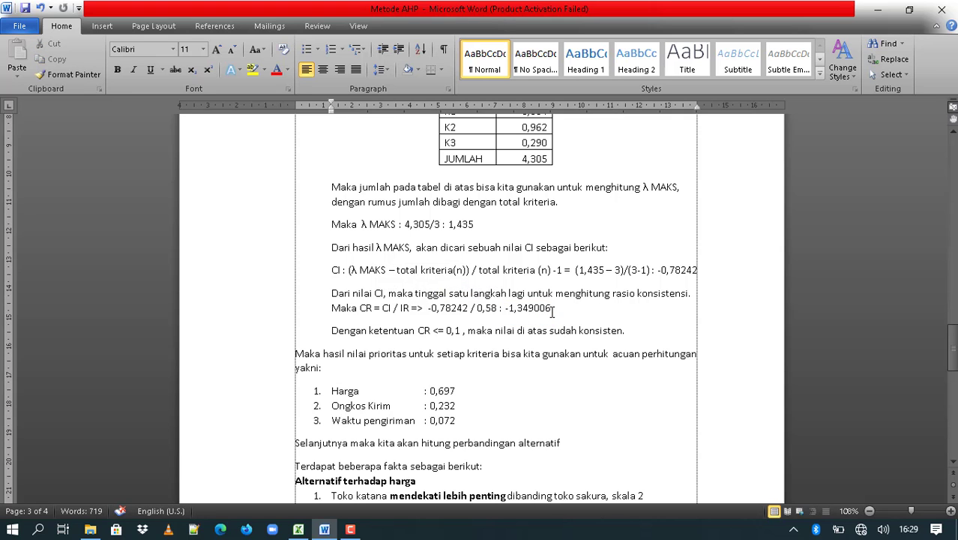
key("alt+Tab")
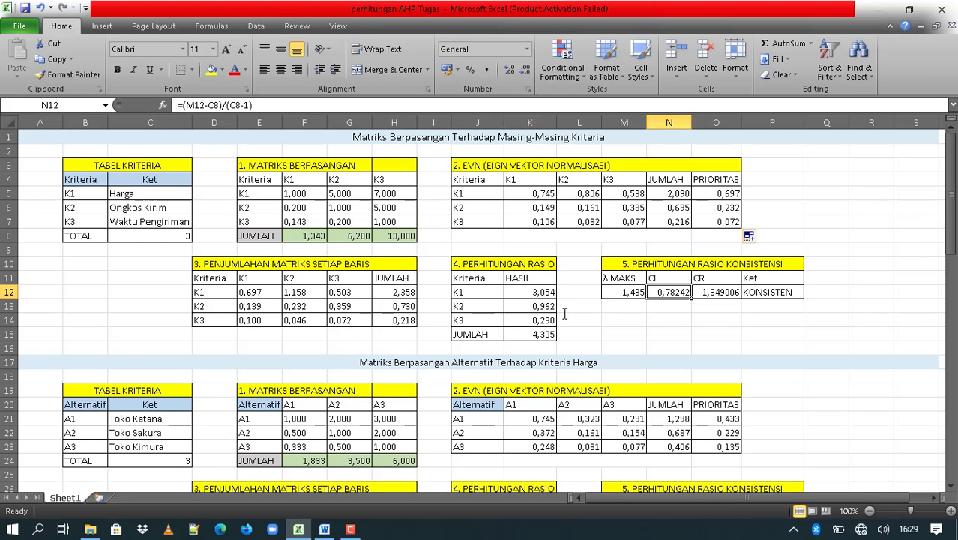
left_click(708, 294)
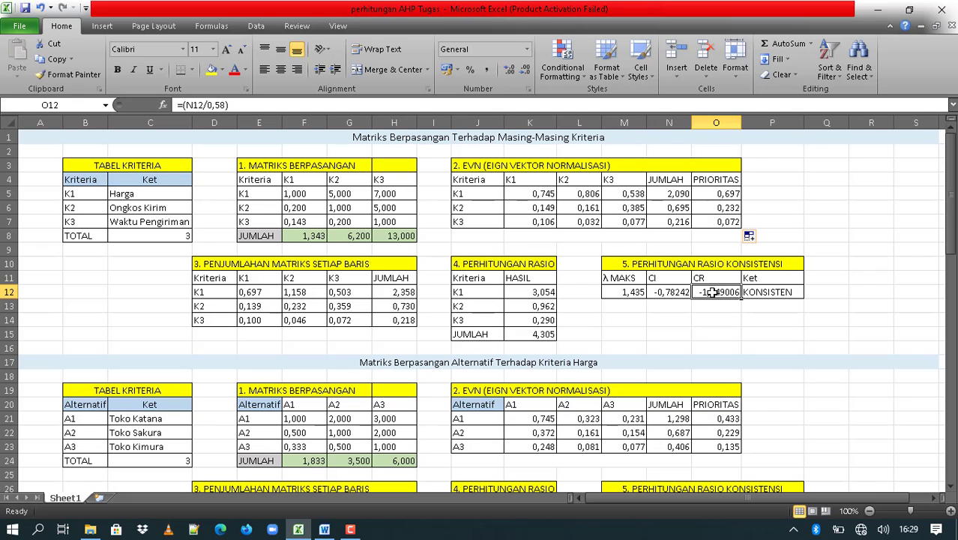
Check the CR <= 0,1 condition in Word against the Ket column in Excel, and examine the IF formula in P12.
left_click(768, 279)
key("alt+Tab")
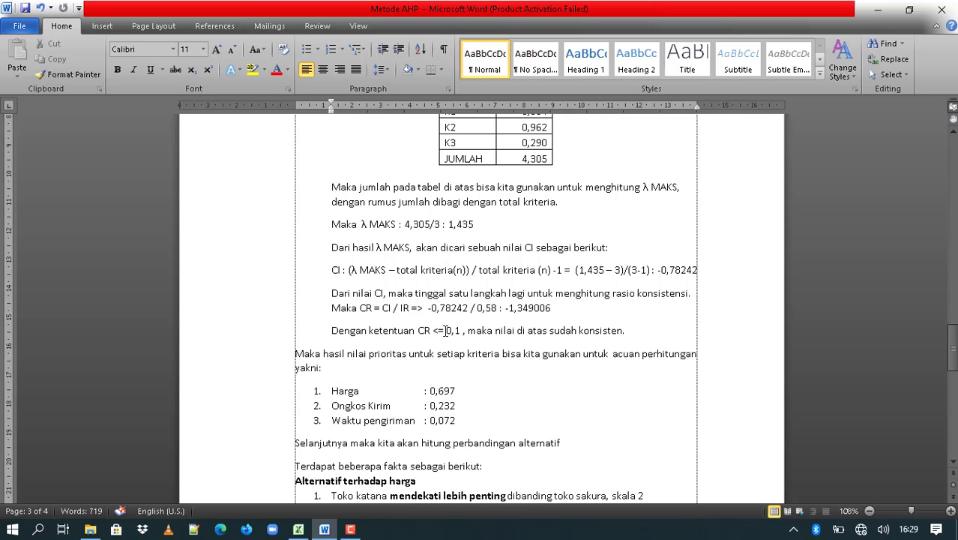
key("alt+Tab")
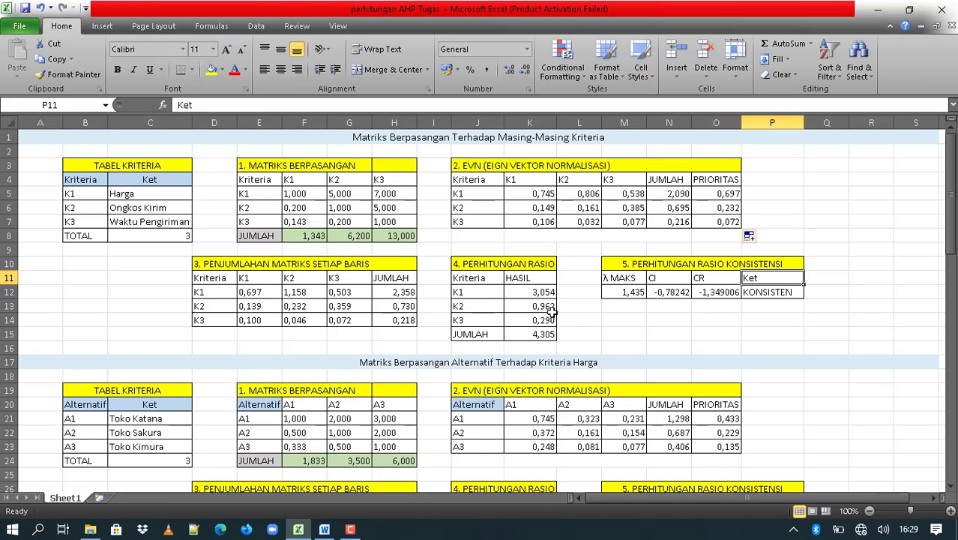
left_click(769, 293)
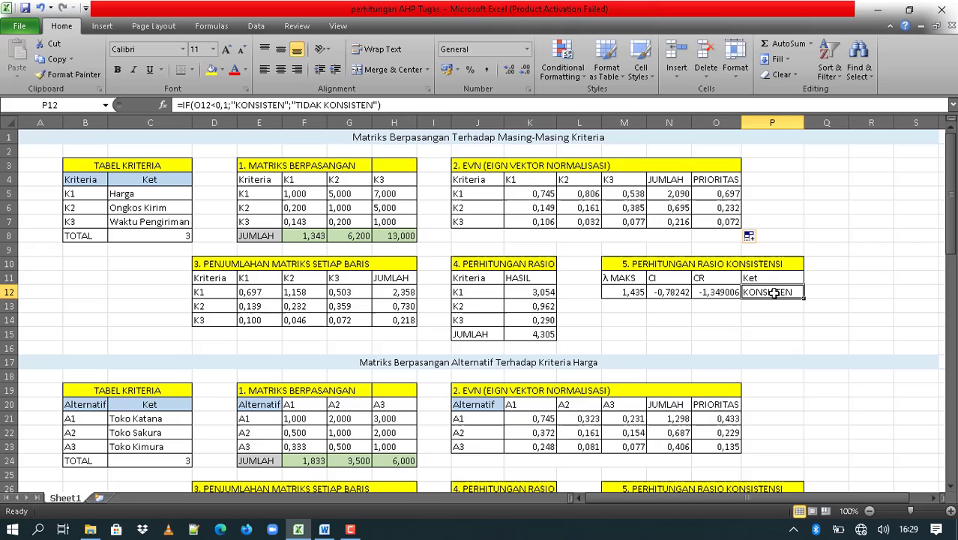
left_click(387, 105)
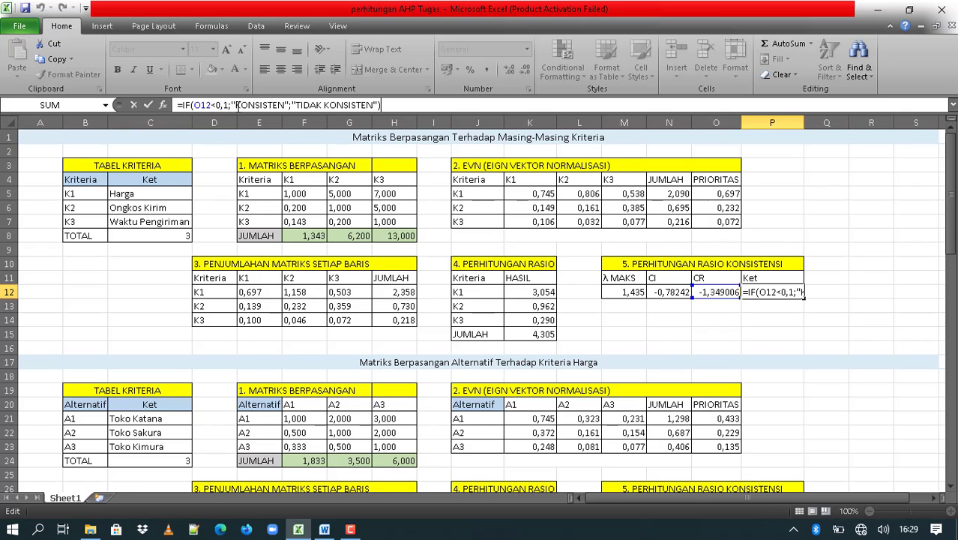
left_click_drag(238, 106, 367, 105)
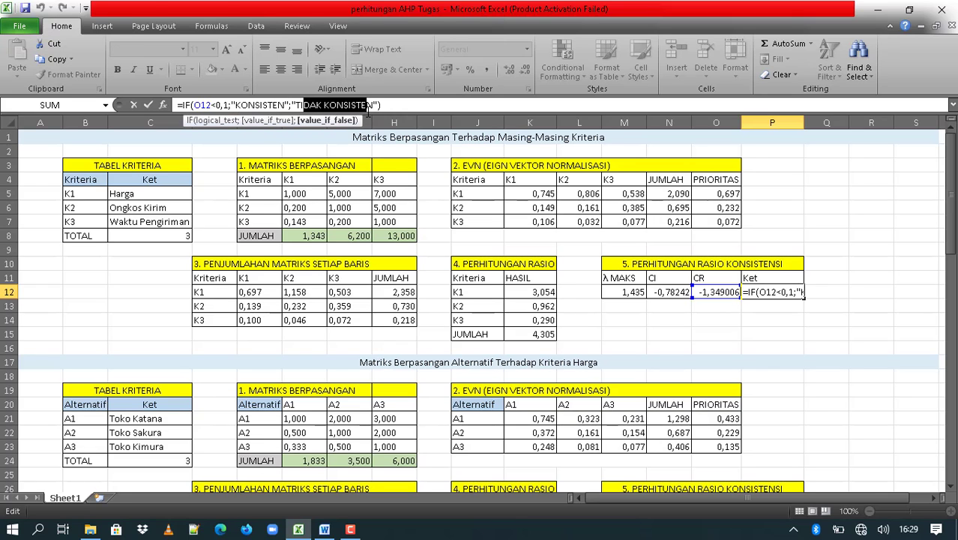
left_click(746, 321)
Look at the consistency ratio table for the Harga alternatives, then return to the criteria's Ket cell P12.
scroll(746, 321, "down", 4)
left_click(746, 307)
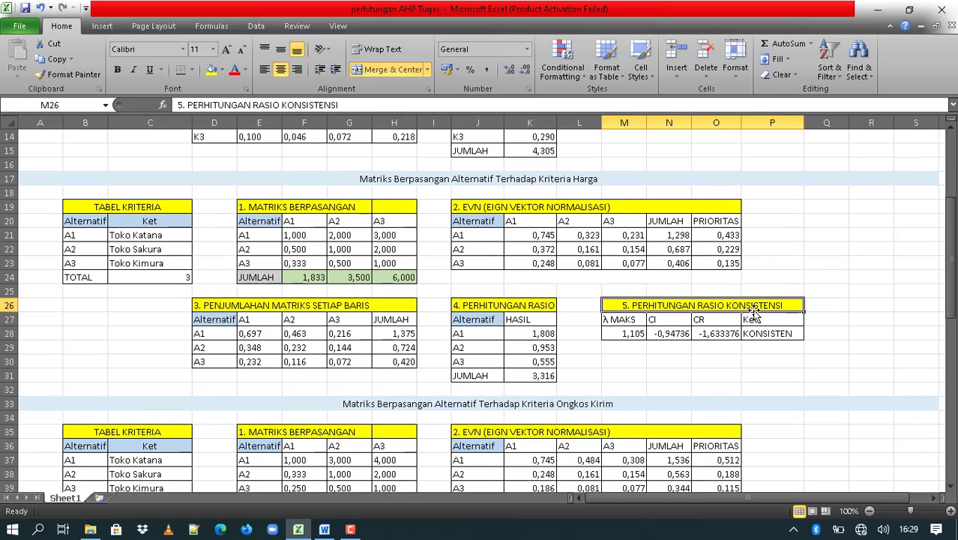
scroll(746, 277, "up", 4)
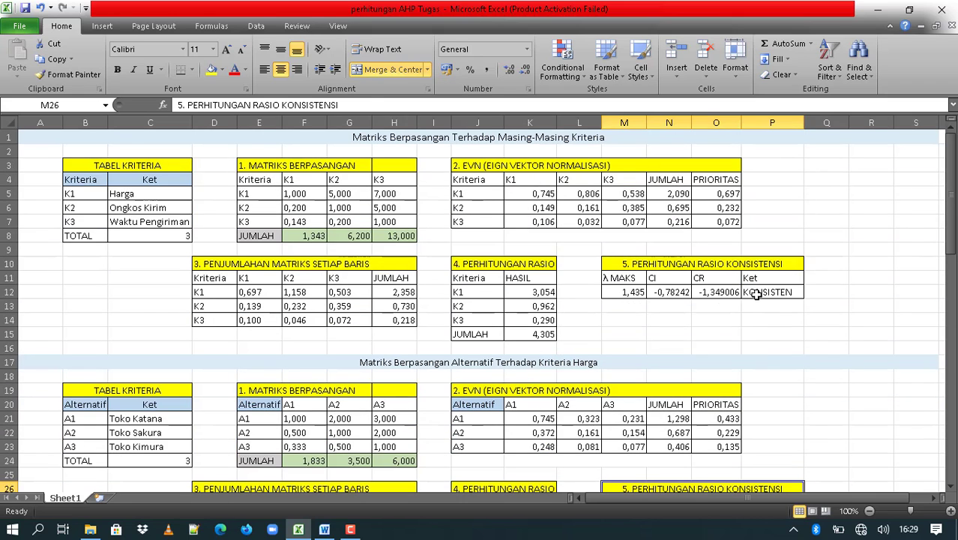
left_click(753, 292)
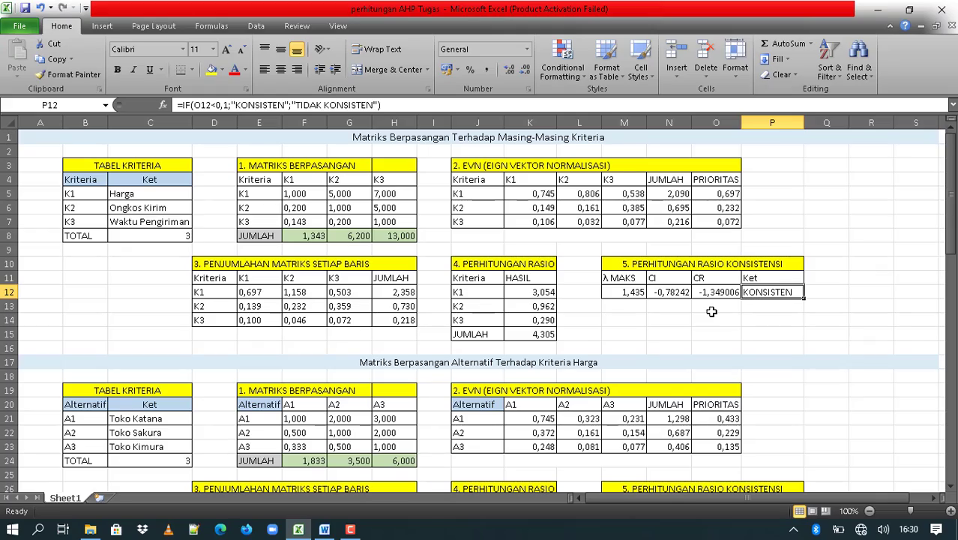
View the Harga alternative tables in Excel alongside the criteria priorities and alternative comparison section in Word.
scroll(711, 311, "down", 1)
scroll(712, 311, "down", 5)
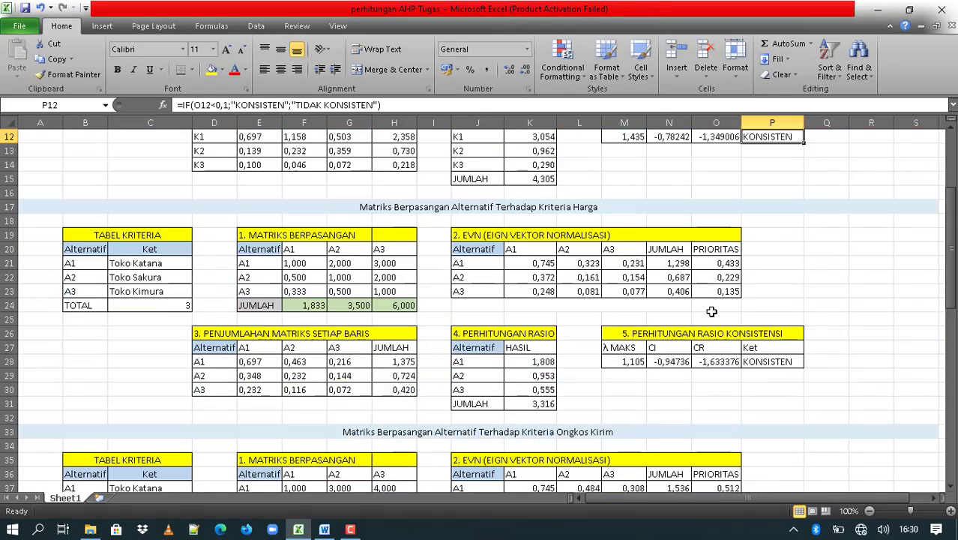
key("alt+Tab")
scroll(577, 316, "down", 4)
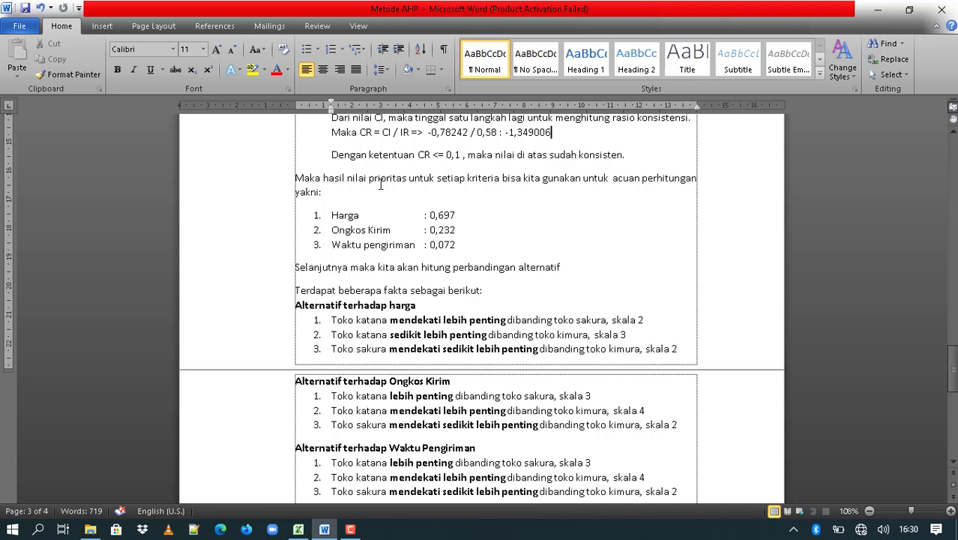
key("alt+Tab")
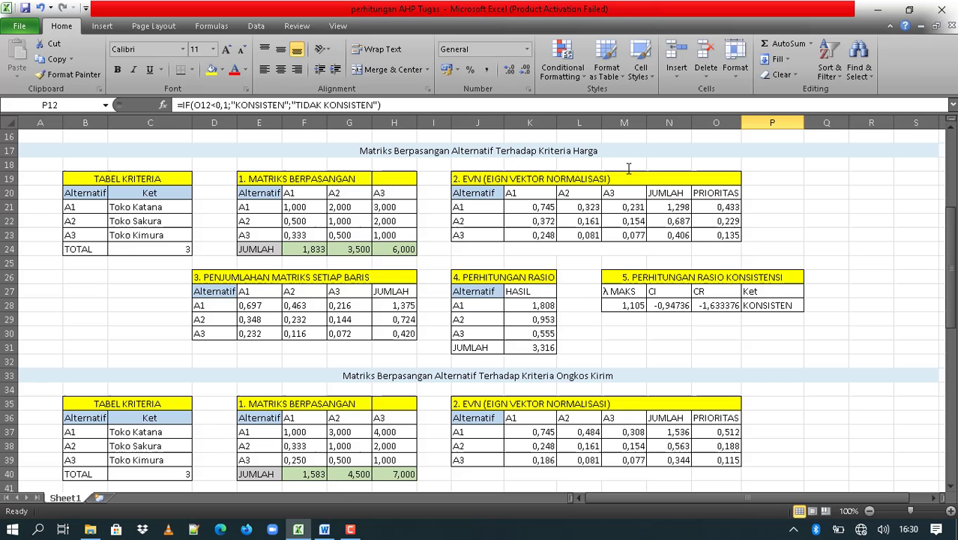
key("alt+Tab")
key("alt+Tab")
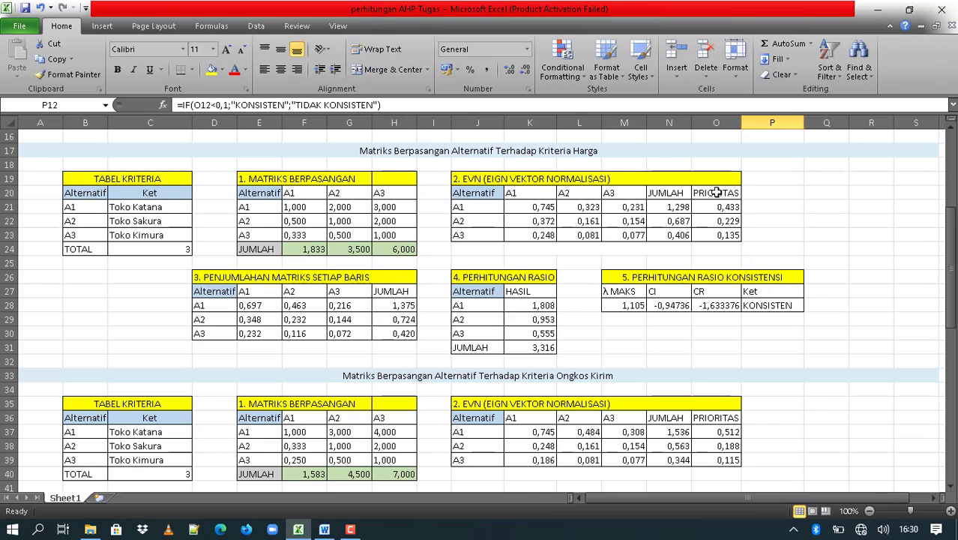
Highlight the Harga priorities O21:O23, then switch to Word and examine the priority values listed for the three criteria.
left_click(720, 205)
left_click_drag(720, 204, 727, 223)
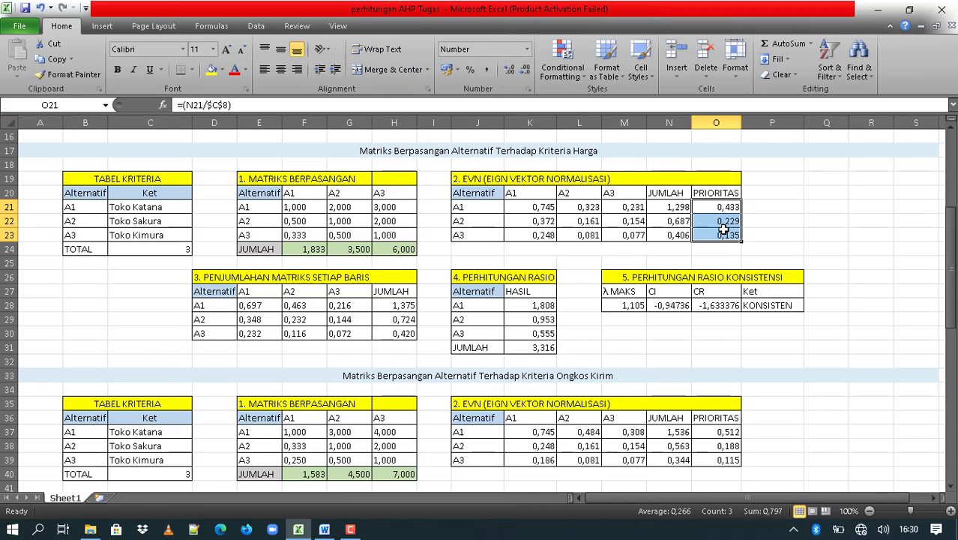
key("alt+Tab")
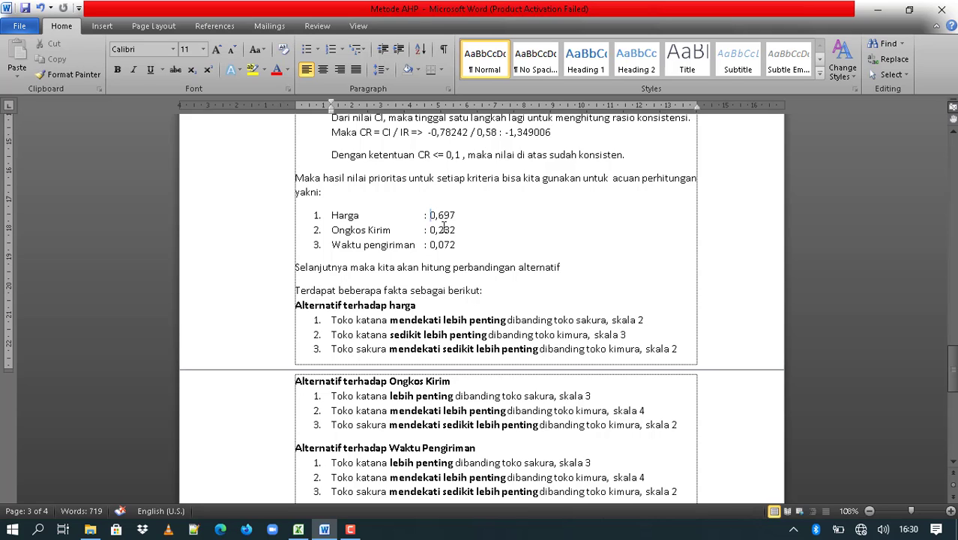
left_click_drag(444, 227, 458, 241)
left_click(458, 240)
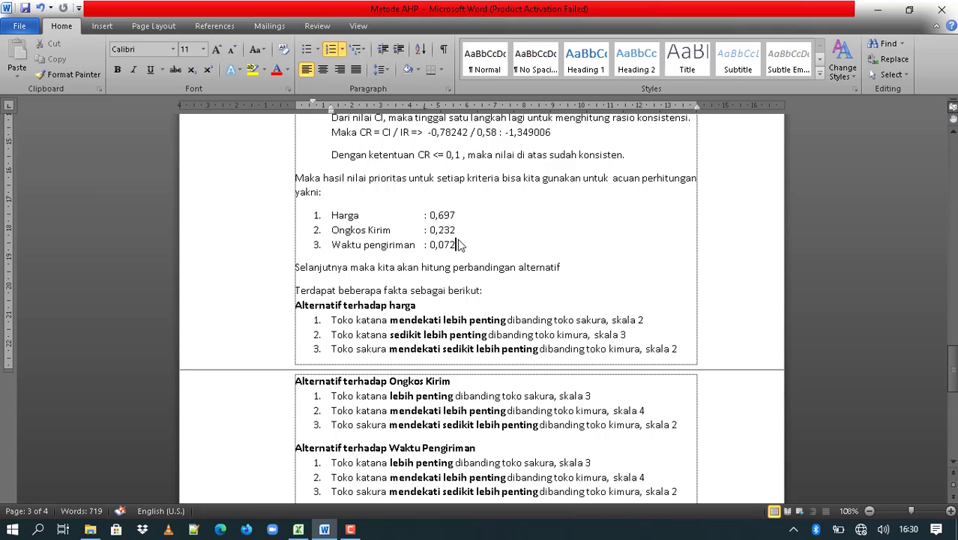
Read the alternative comparison facts for each criterion in Word, then look through the matching alternative matrices in Excel.
scroll(462, 278, "down", 3)
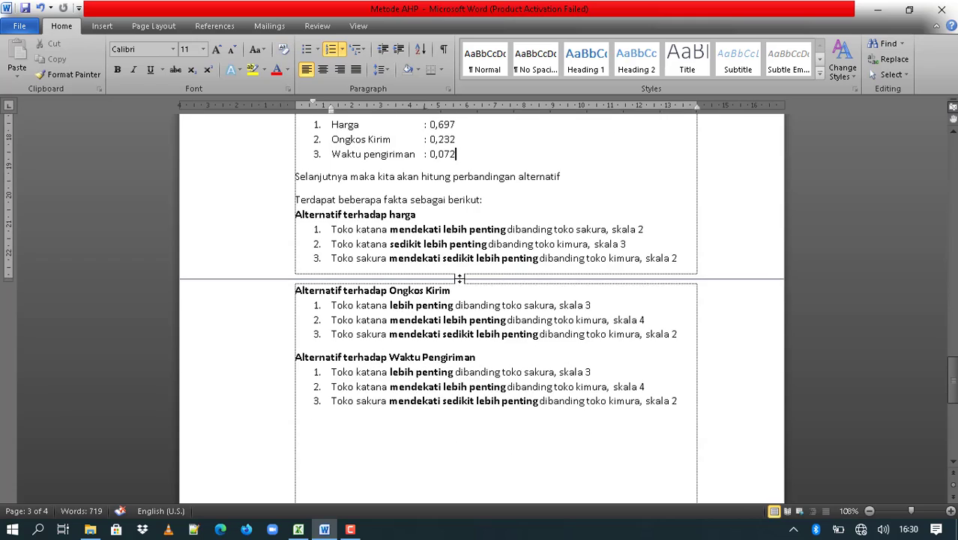
scroll(461, 278, "up", 1)
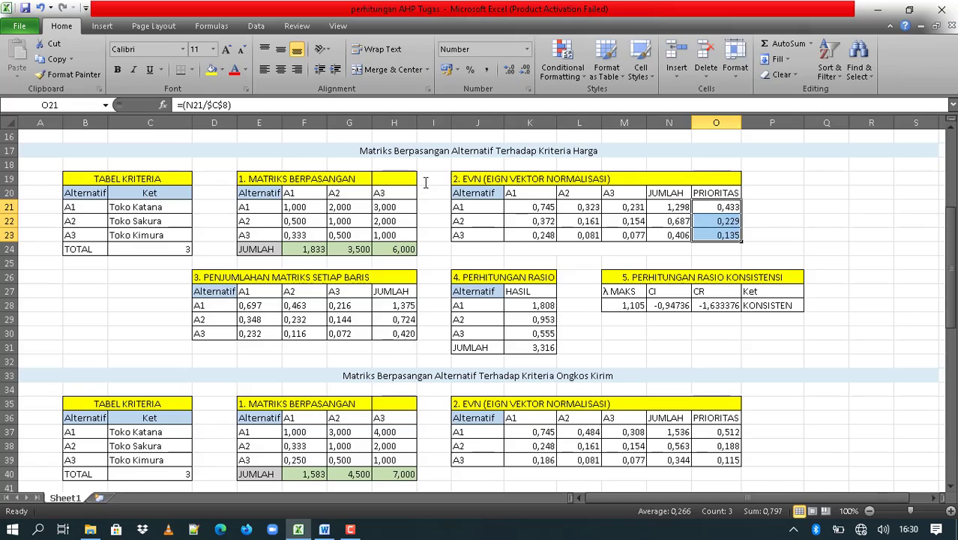
key("alt+Tab")
scroll(422, 270, "down", 4)
scroll(422, 271, "down", 1)
scroll(421, 267, "up", 1)
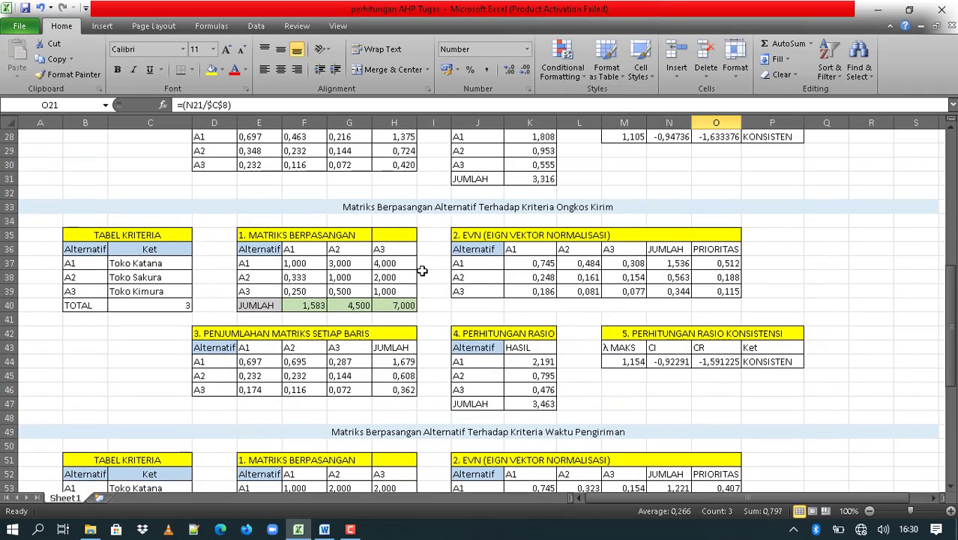
scroll(384, 262, "up", 5)
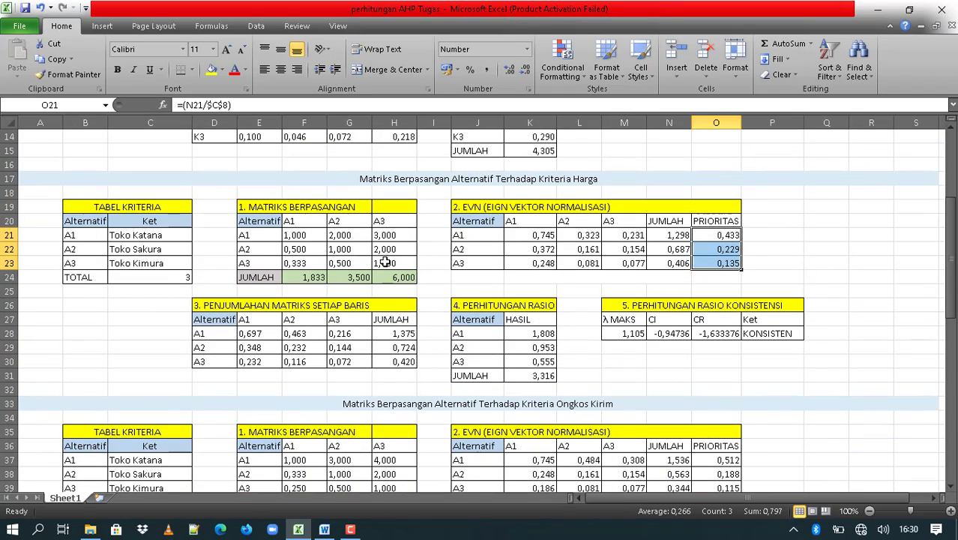
Examine the Harga section heading in row 17 and priorities O21:O23, then review the Ongkos Kirim and criteria tables.
left_click(505, 177)
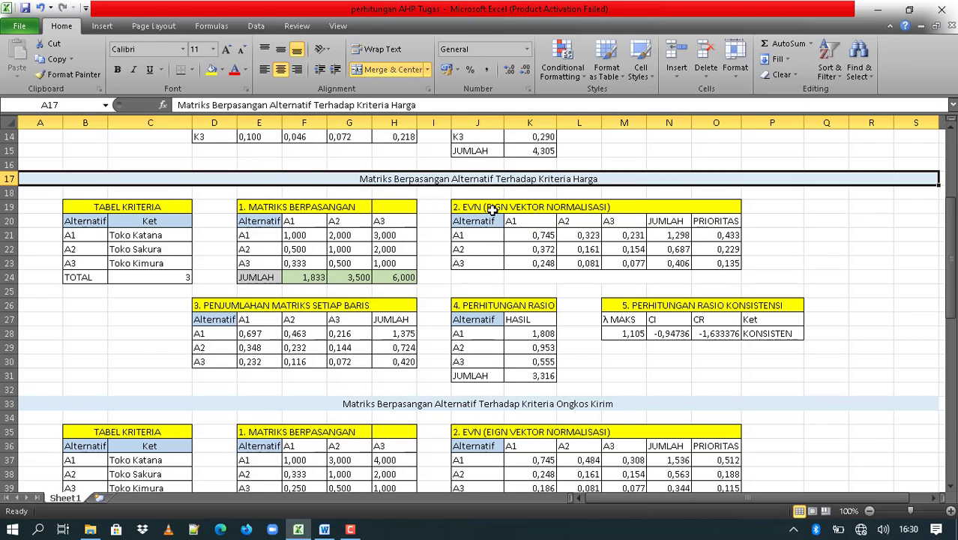
left_click(737, 236)
left_click_drag(737, 235, 733, 262)
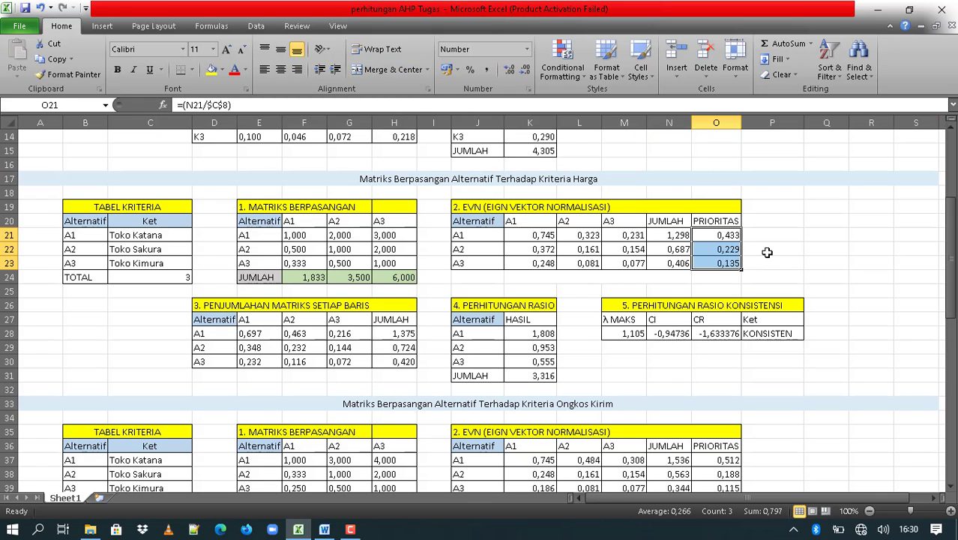
scroll(767, 253, "down", 3)
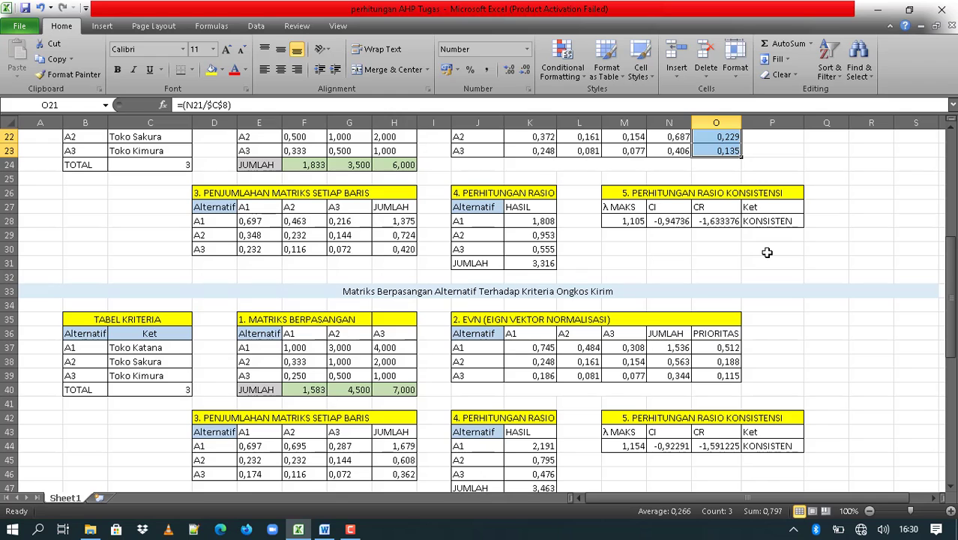
scroll(767, 253, "up", 3)
scroll(767, 253, "up", 4)
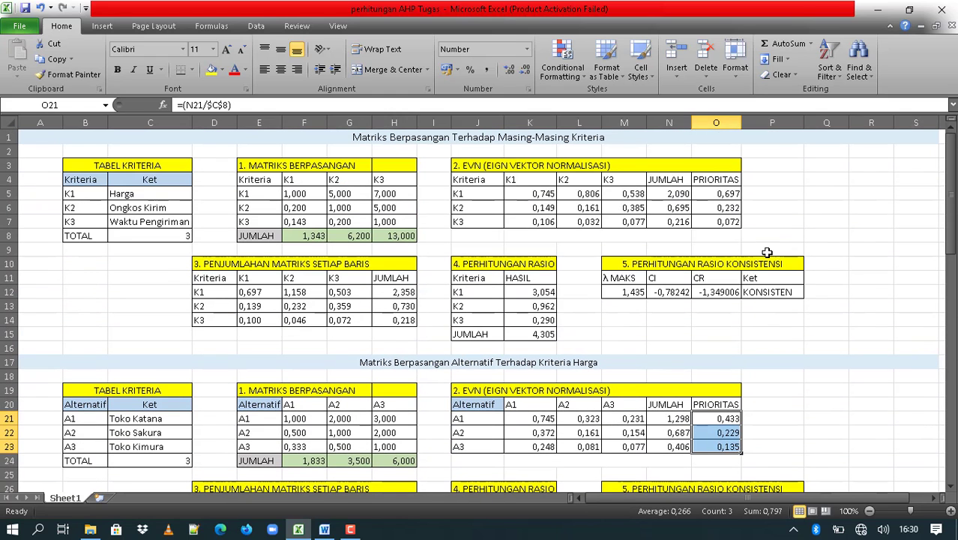
Highlight the criteria priorities O5:O7, followed by the Harga alternative priorities O21:O23, to compare the two sets.
left_click(725, 193)
left_click_drag(725, 192, 727, 220)
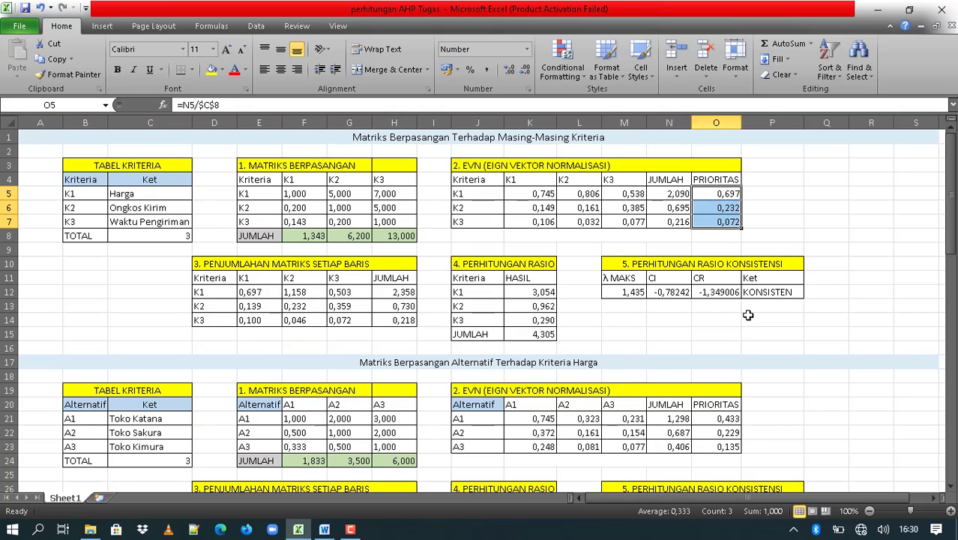
scroll(748, 315, "down", 2)
scroll(747, 315, "down", 1)
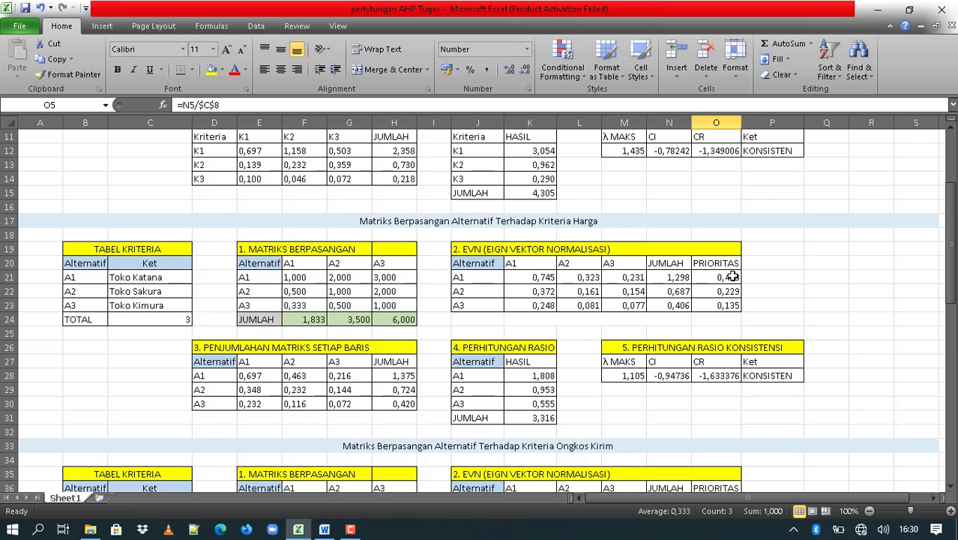
left_click_drag(728, 276, 733, 303)
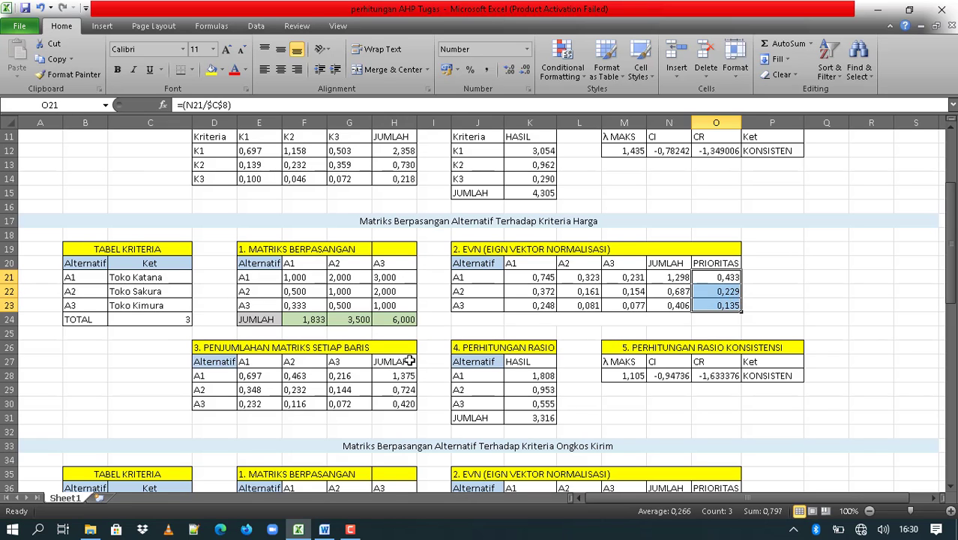
Check the Toko Katana comparison scales in Word's Harga facts against cells G21 and H21 of the Excel pairwise matrix.
key("alt+Tab")
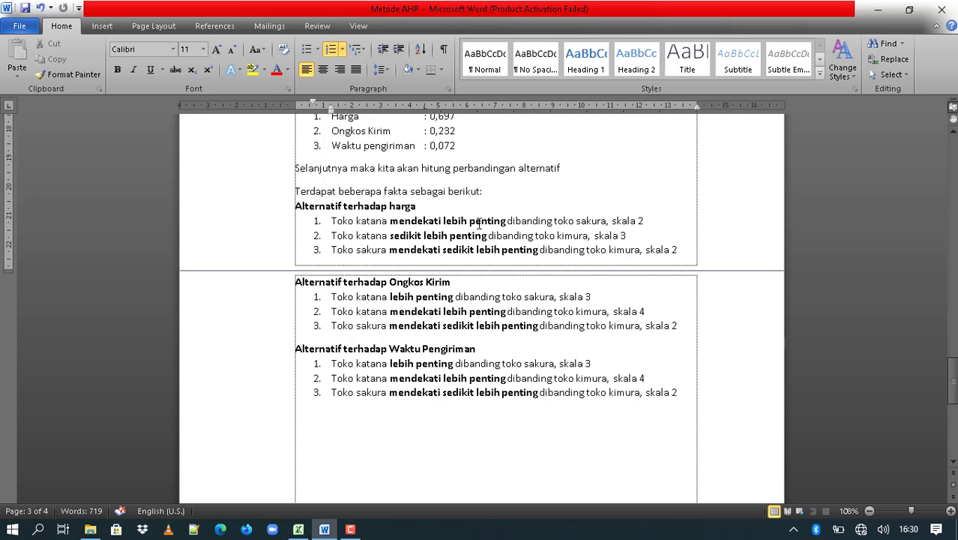
key("alt+Tab")
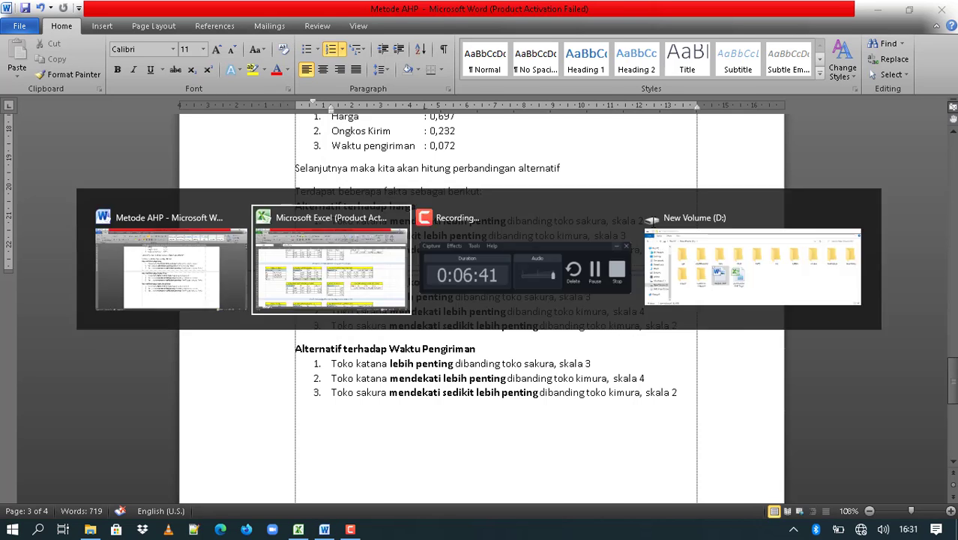
left_click(359, 276)
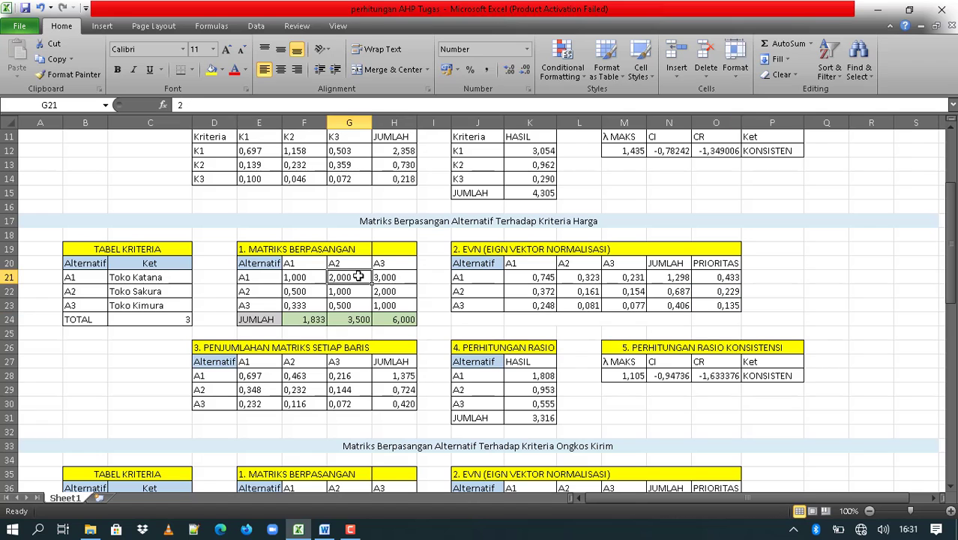
left_click(261, 274)
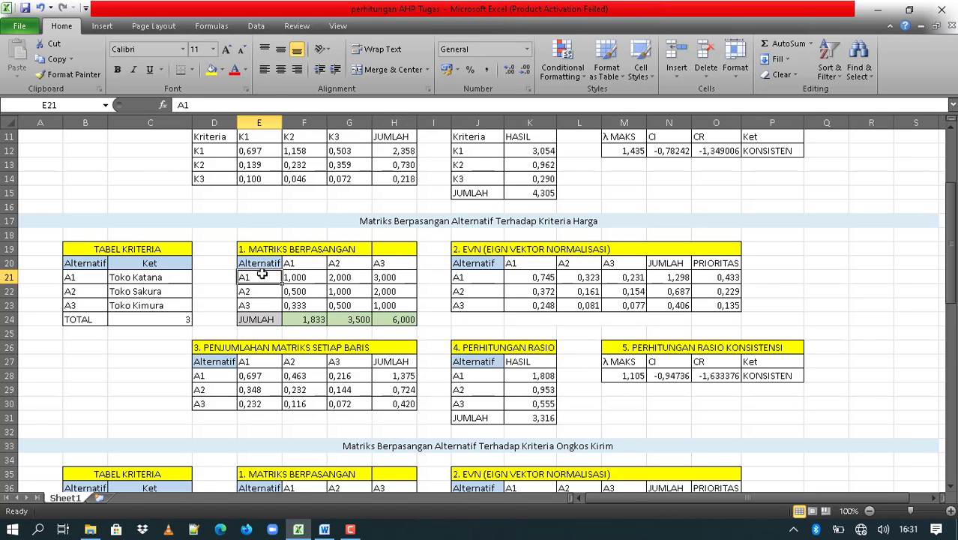
left_click(353, 277)
key("alt+Tab")
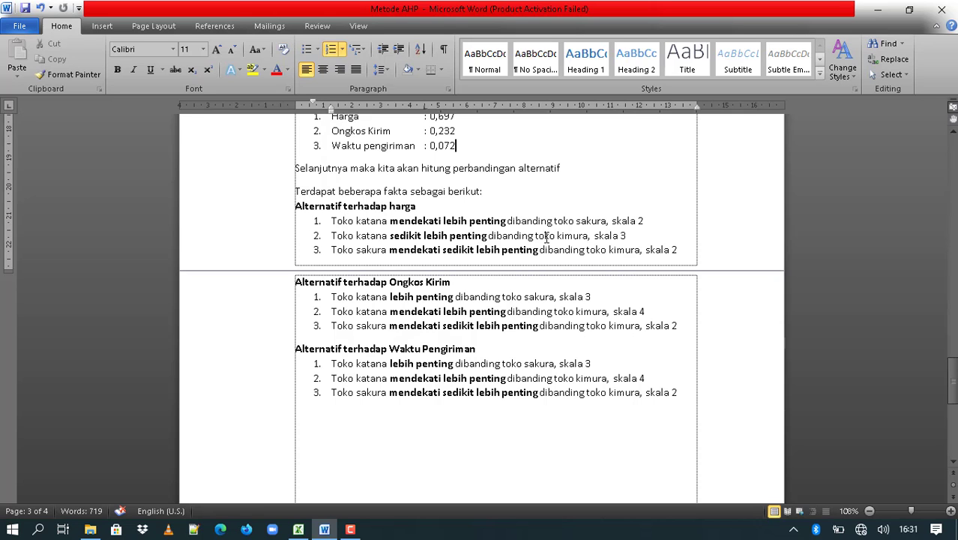
key("alt+Tab")
left_click(390, 276)
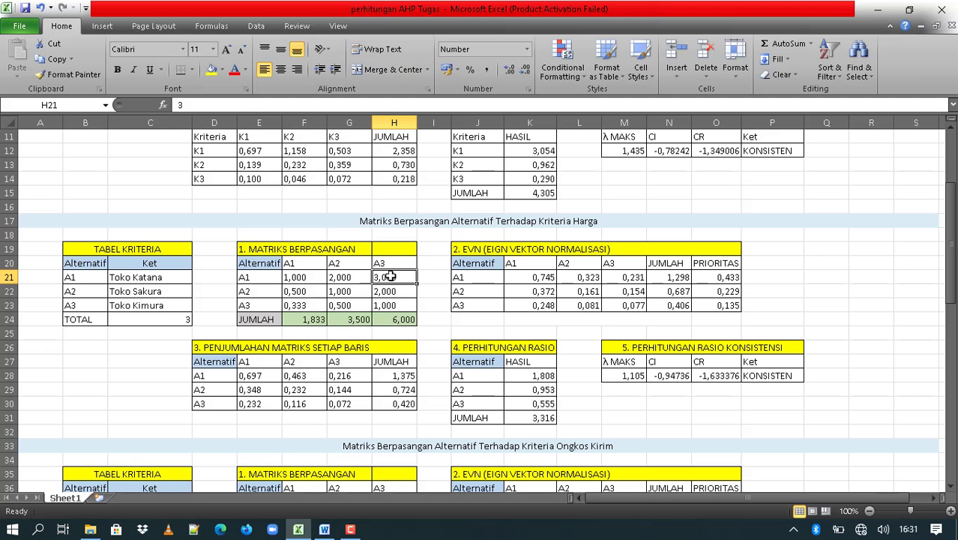
Examine the reciprocal entries F22 and F23 and the Toko Sakura entry H22 in the Harga pairwise matrix.
left_click(311, 292)
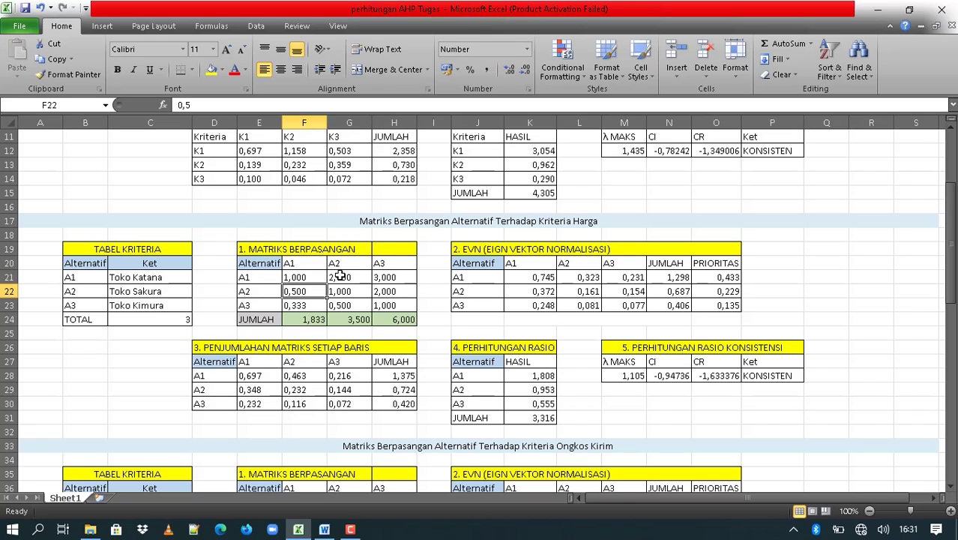
left_click(316, 304)
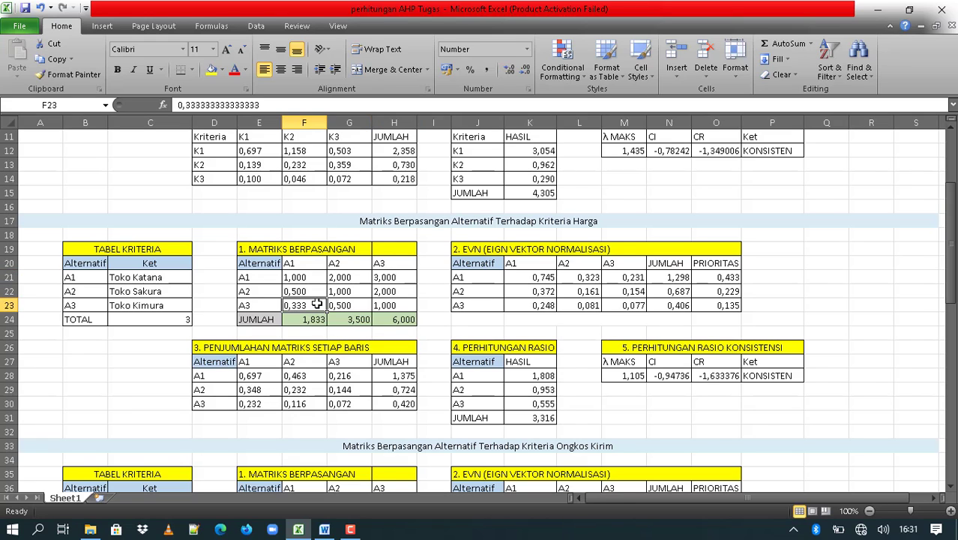
left_click(389, 291)
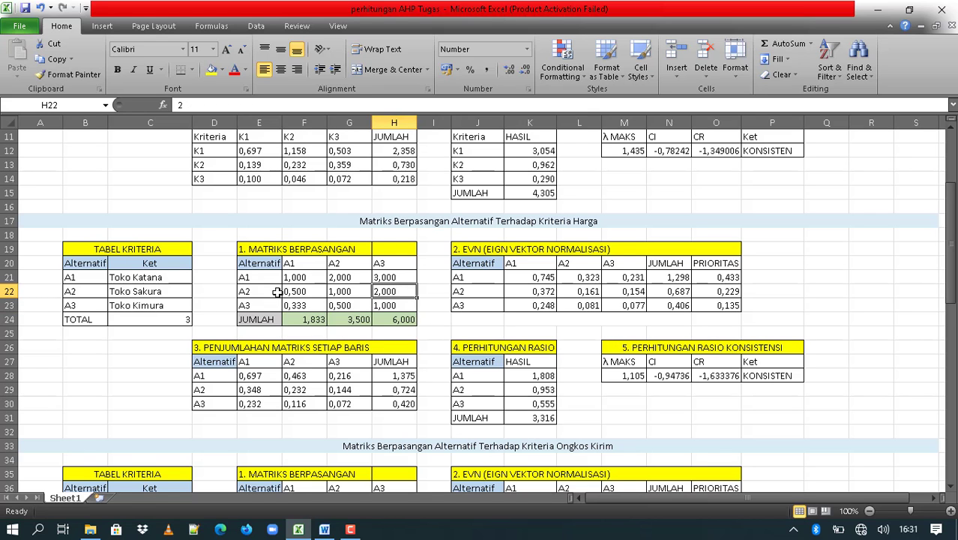
Compare Word's Toko Sakura versus Toko Kimura fact for Harga with matrix cell H22, and inspect its reciprocal in G23.
left_click(276, 291)
key("alt+Tab")
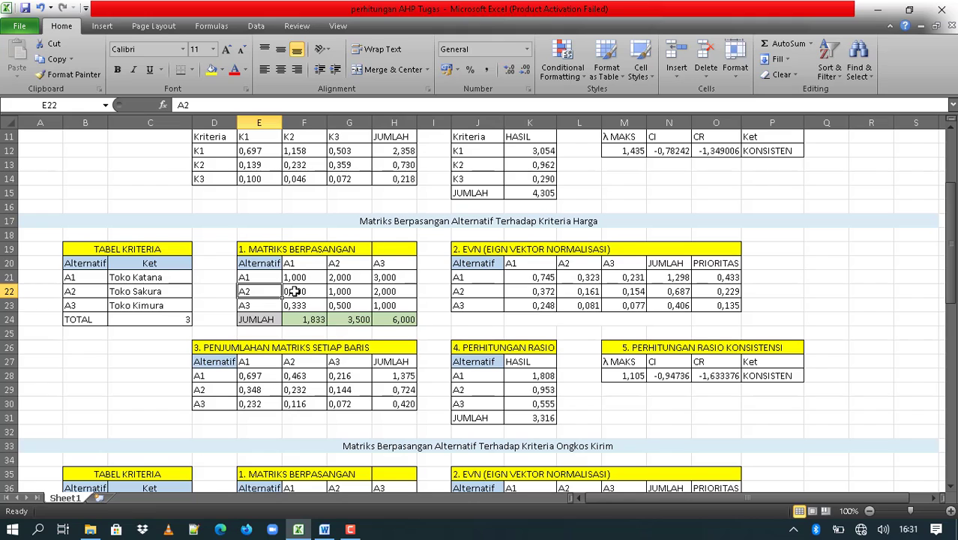
left_click(390, 263)
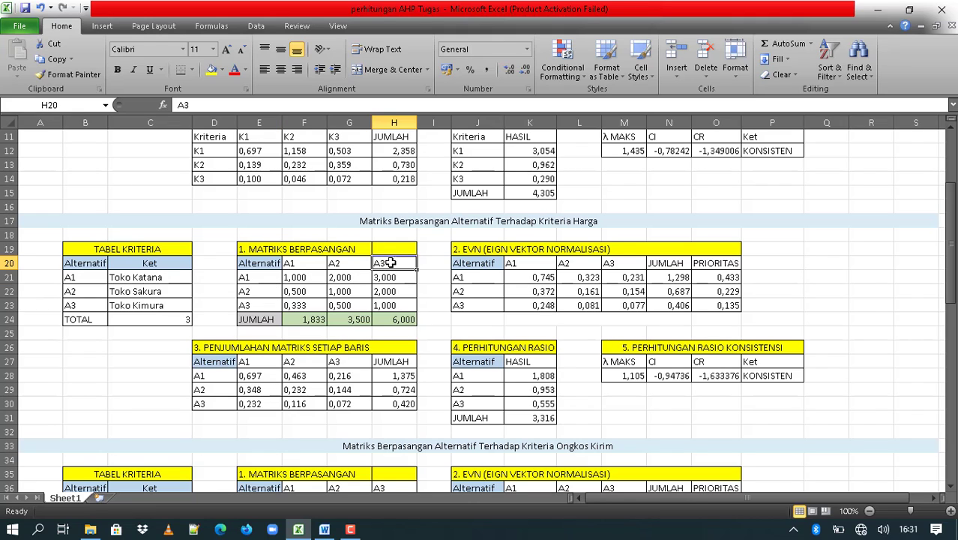
left_click(393, 291)
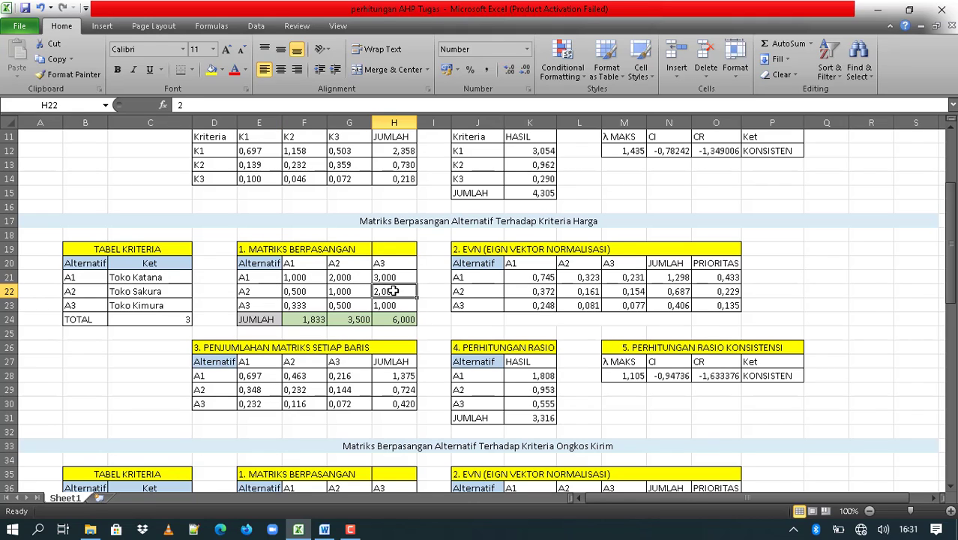
key("alt+Tab")
key("alt+Tab")
left_click(365, 305)
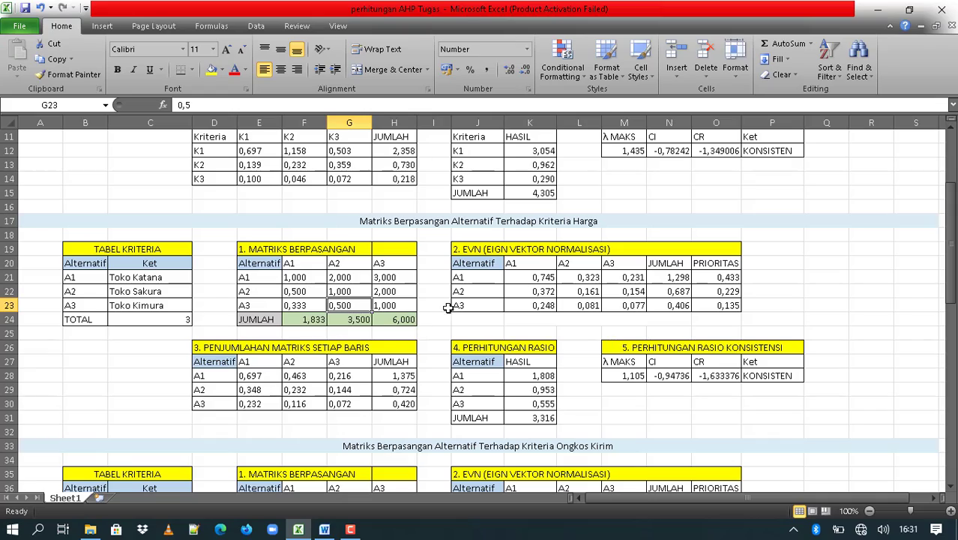
Review the Ongkos Kirim and Waktu Pengiriman tables in Excel against the matching alternative comparison facts in Word.
scroll(689, 263, "down", 8)
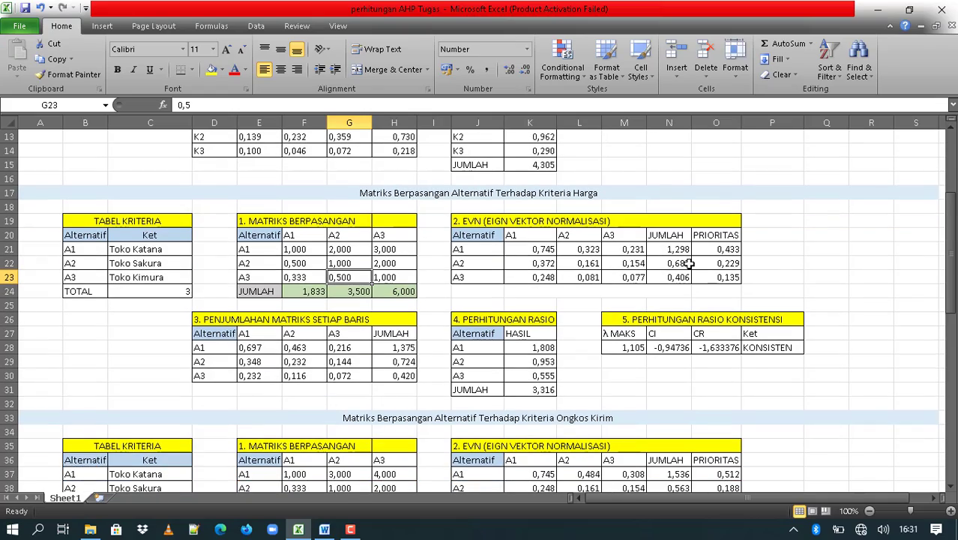
scroll(689, 263, "down", 6)
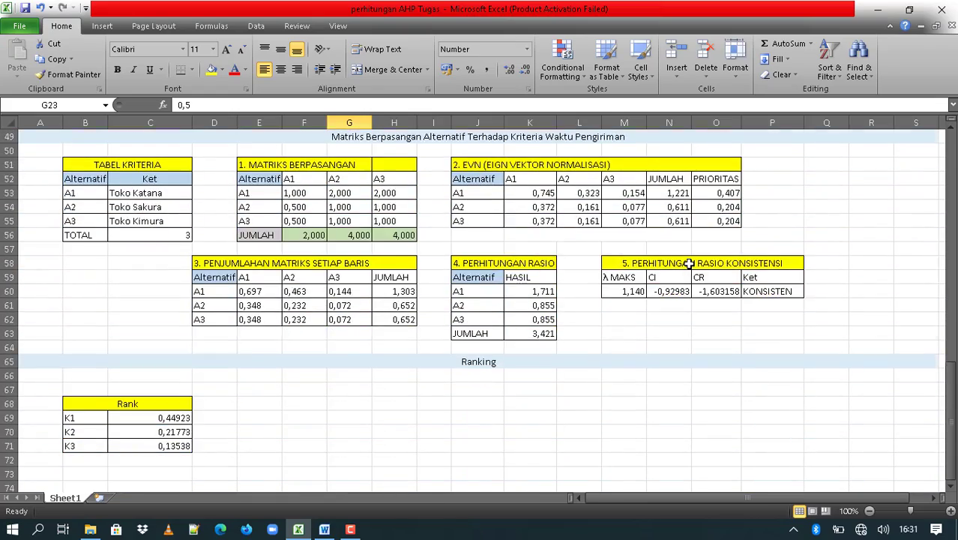
key("alt+Tab")
scroll(543, 298, "down", 3)
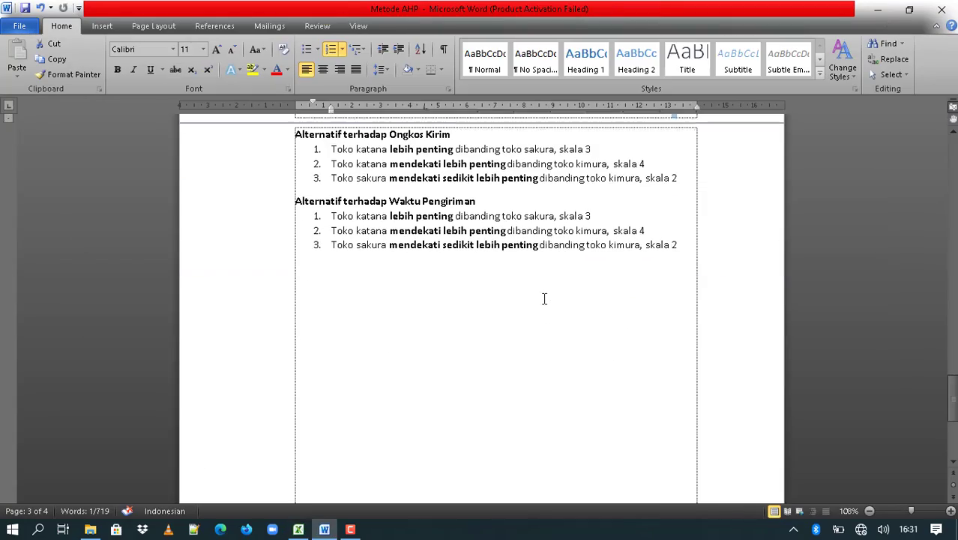
scroll(671, 255, "up", 3)
key("alt+Tab")
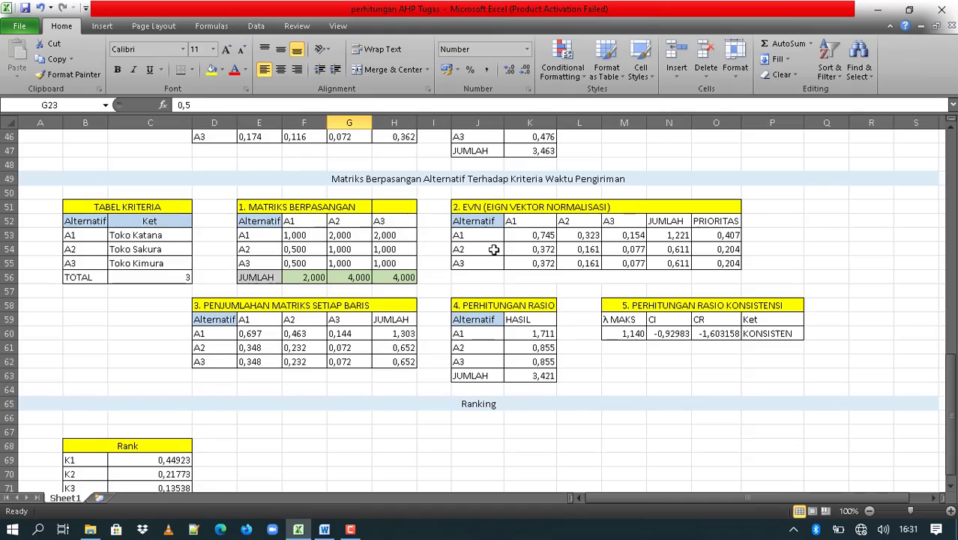
scroll(492, 249, "up", 6)
scroll(494, 250, "up", 1)
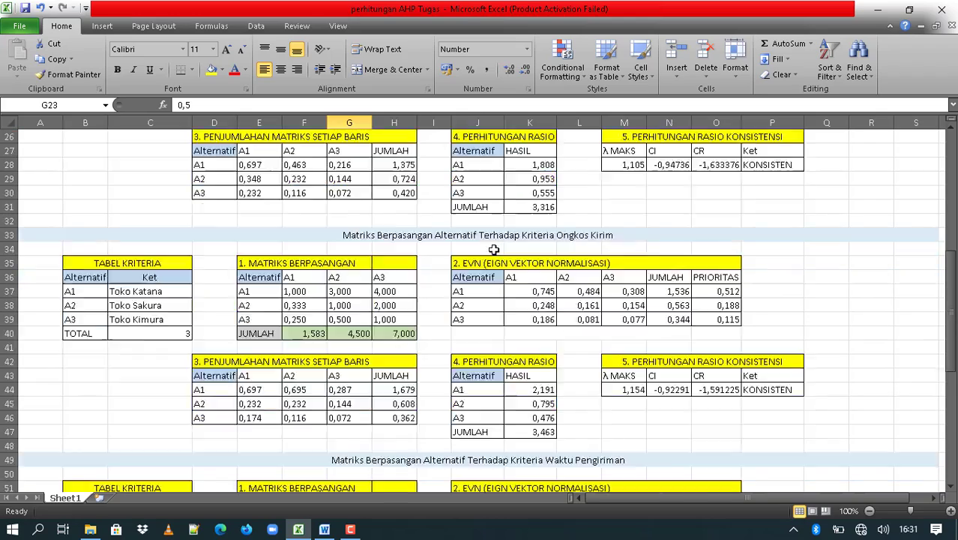
scroll(494, 249, "down", 6)
scroll(494, 250, "down", 2)
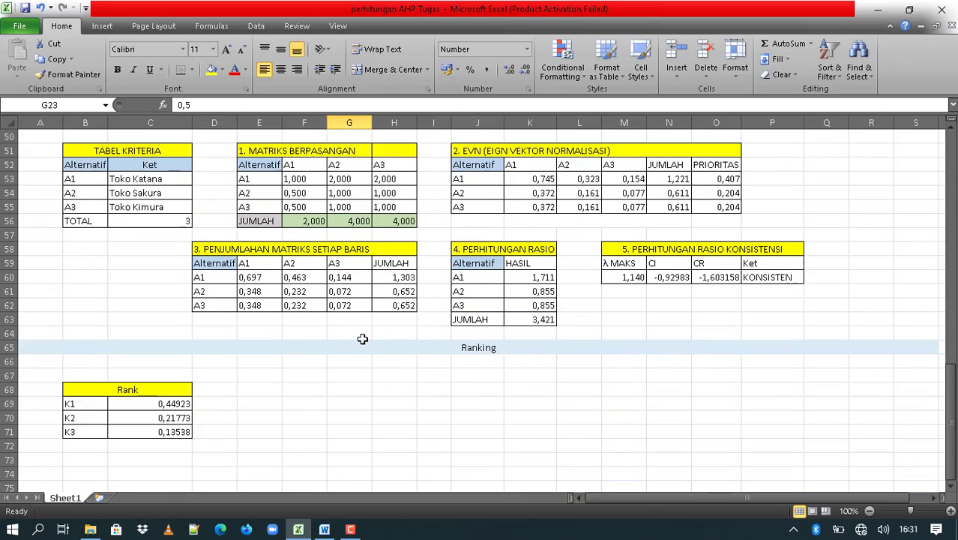
key("alt+Tab")
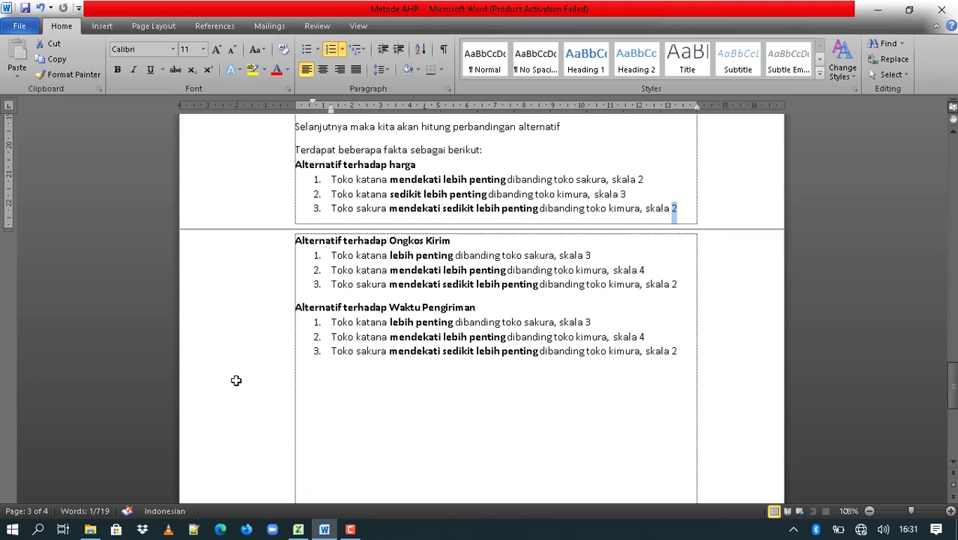
left_click(680, 358)
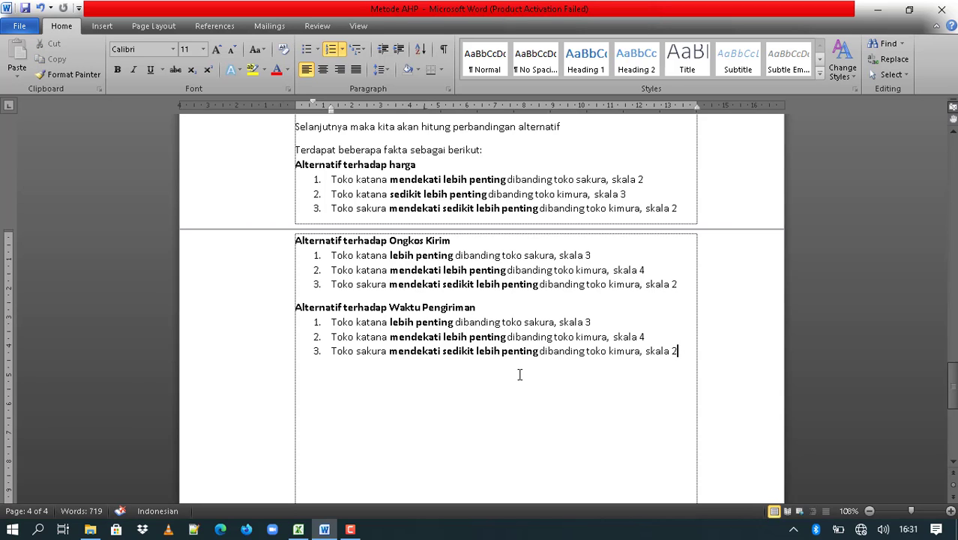
Inspect the K1 rank formula in C69 of the Excel Ranking section, then highlight row 67 above the Rank table.
key("alt+Tab")
scroll(520, 374, "down", 2)
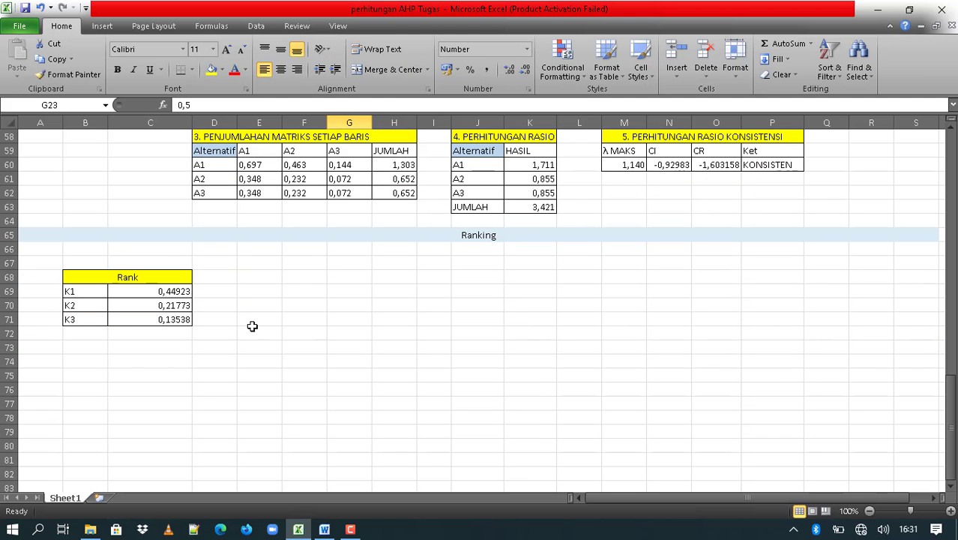
left_click(189, 292)
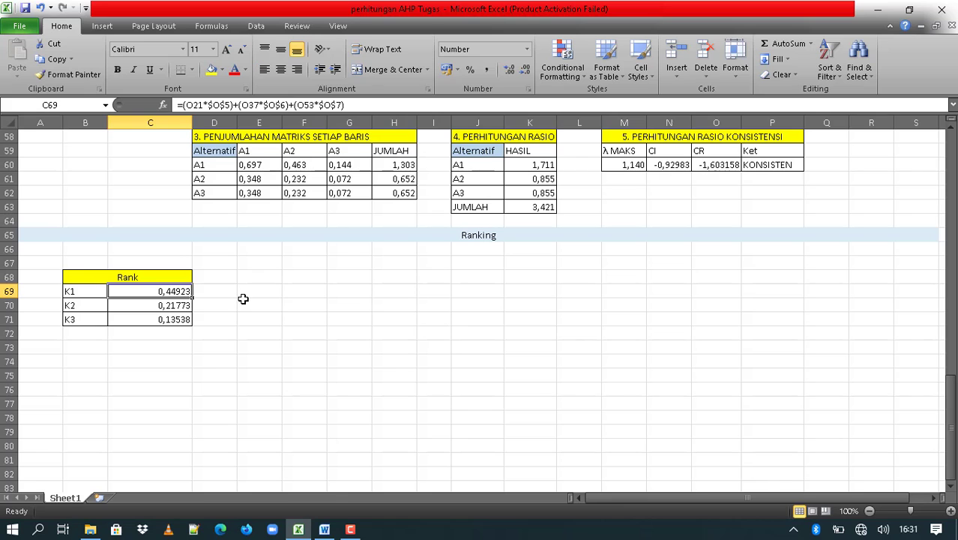
scroll(243, 299, "up", 4)
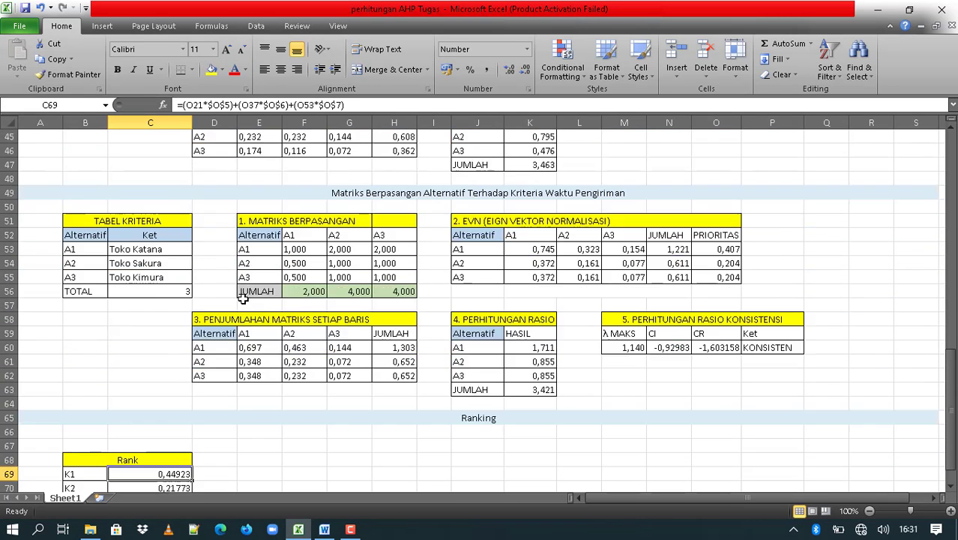
scroll(243, 298, "down", 3)
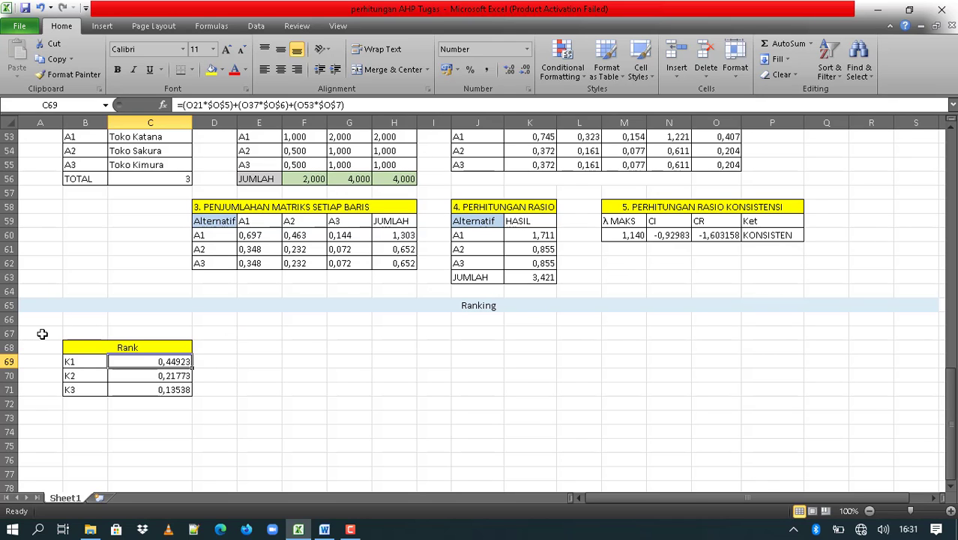
left_click_drag(9, 333, 9, 334)
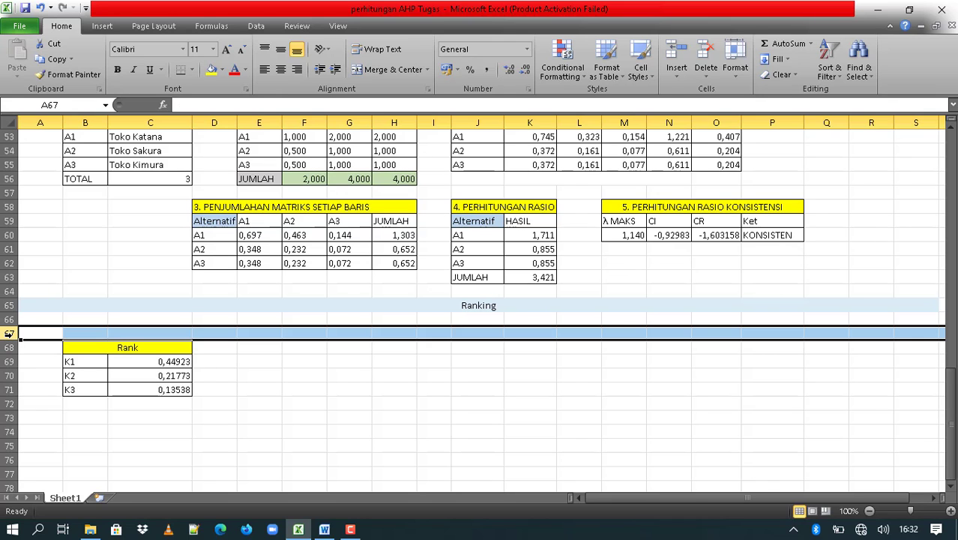
View the criteria and alternatives hierarchy diagram in Word, then return to the K1 rank formula in Excel cell C69.
key("alt+Tab")
scroll(484, 275, "up", 15)
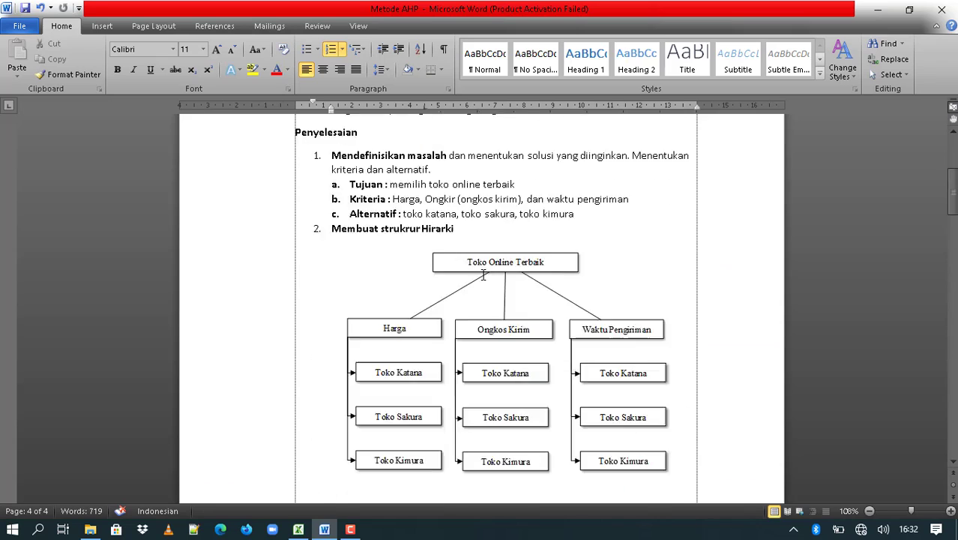
key("alt+Tab")
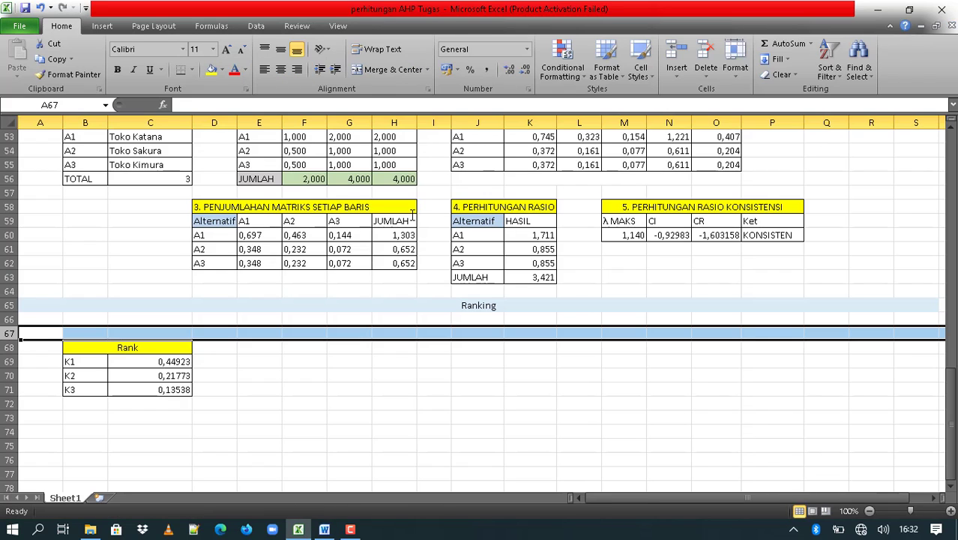
left_click(249, 362)
left_click(164, 362)
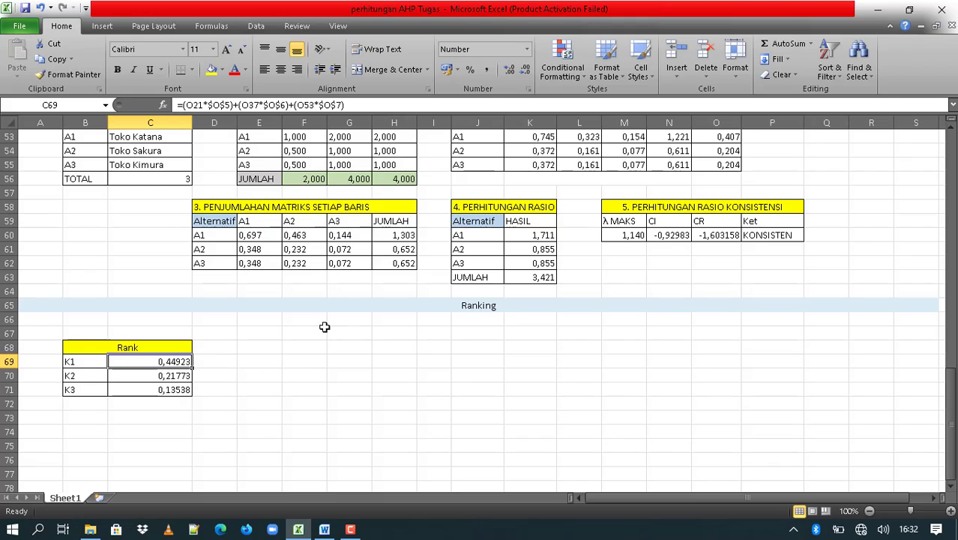
Trace the priorities used by the C69 rank formula through the criteria and alternative tables, down to the Ranking section.
scroll(323, 326, "up", 8)
scroll(323, 327, "up", 10)
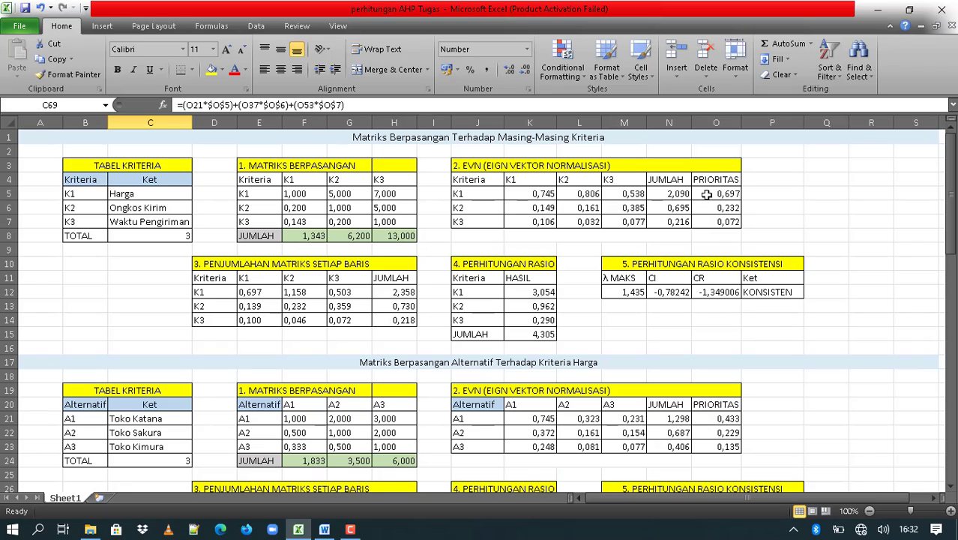
scroll(498, 295, "down", 18)
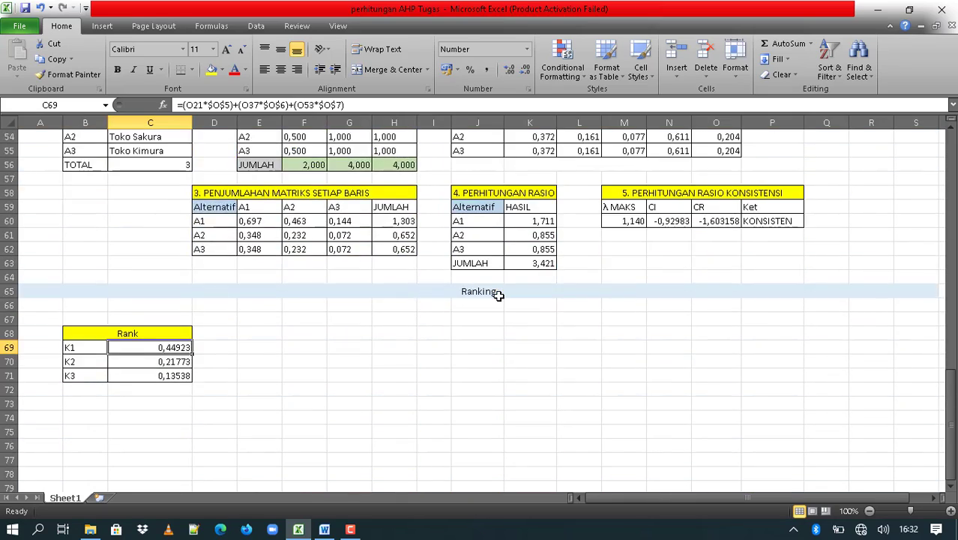
scroll(498, 295, "down", 4)
scroll(252, 199, "up", 5)
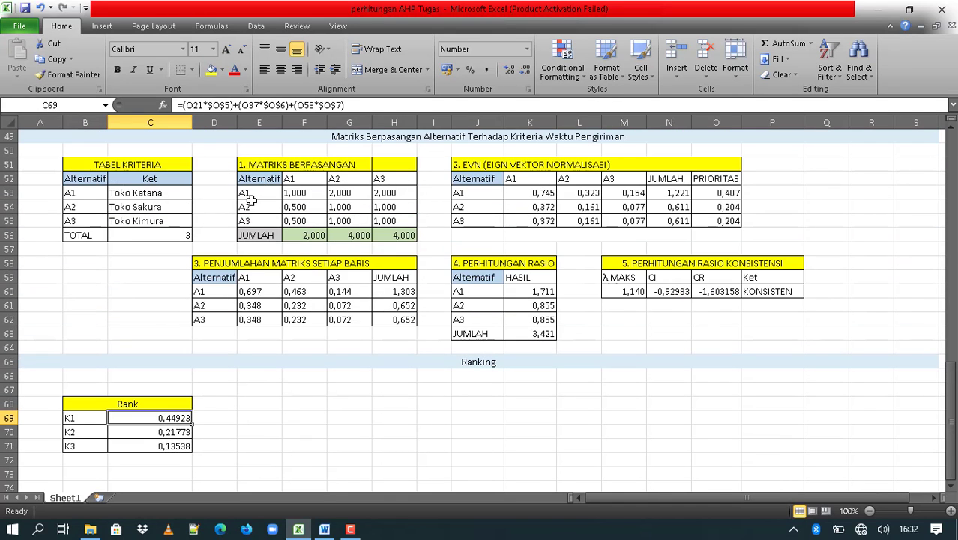
Relabel the three rows of the Rank table in B69:B71 as A1, A2 and A3.
scroll(252, 199, "down", 4)
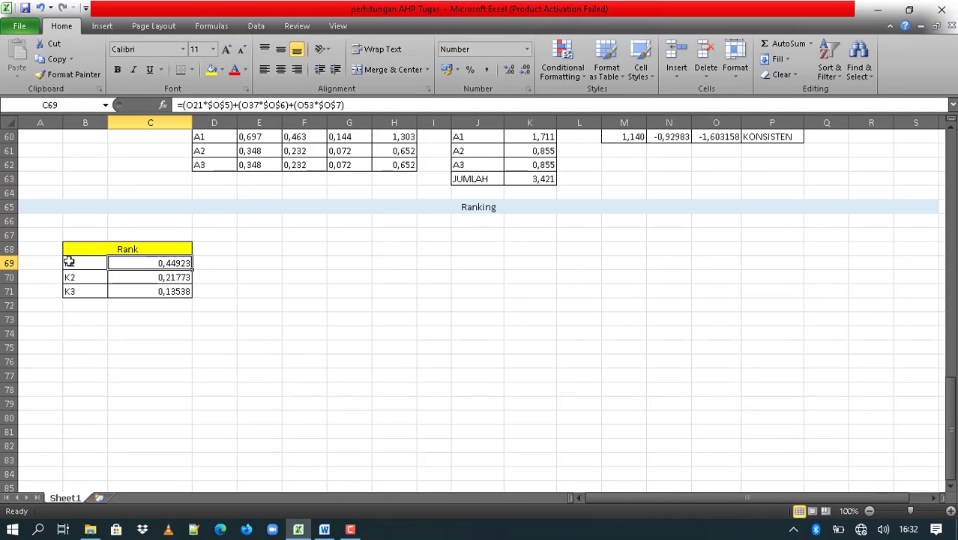
left_click_drag(68, 261, 74, 293)
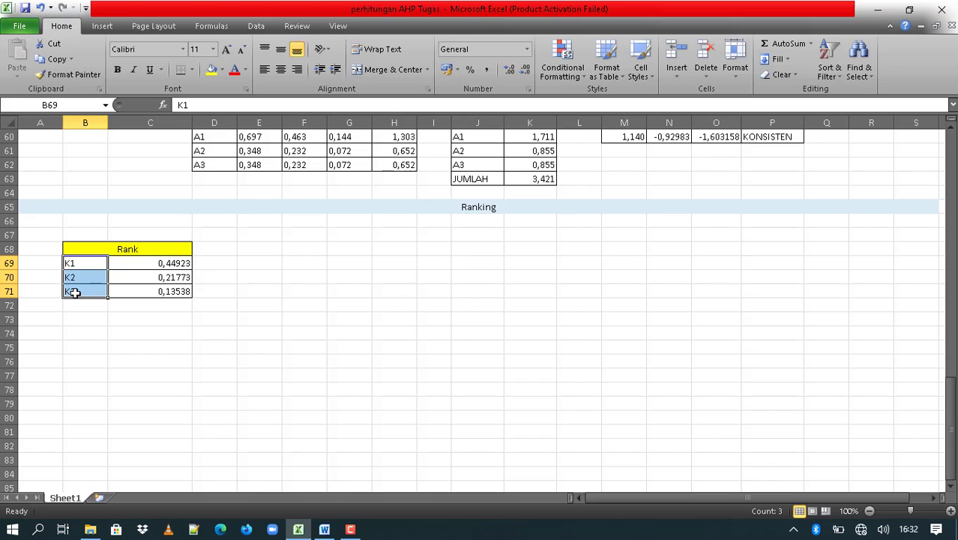
key("BackSpace")
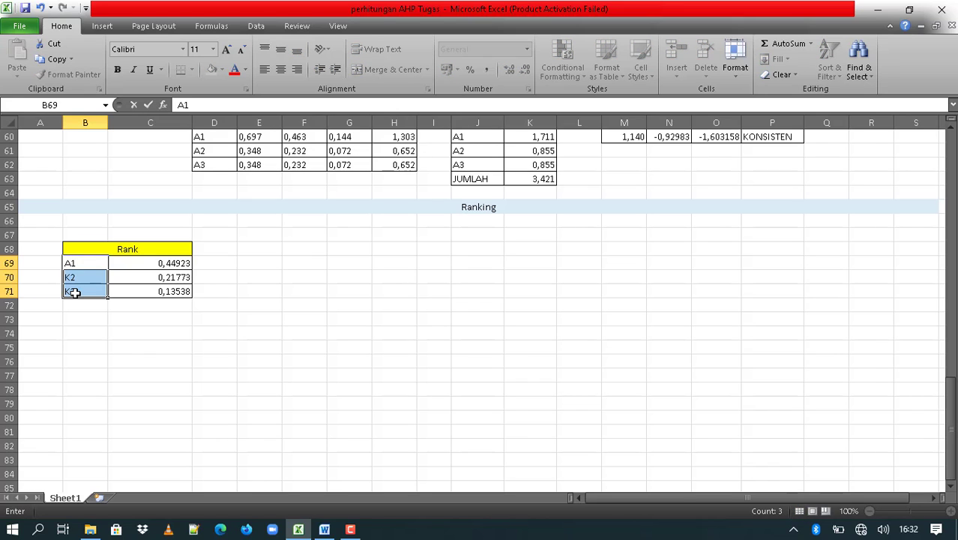
type("A1")
key("Return")
type("A1")
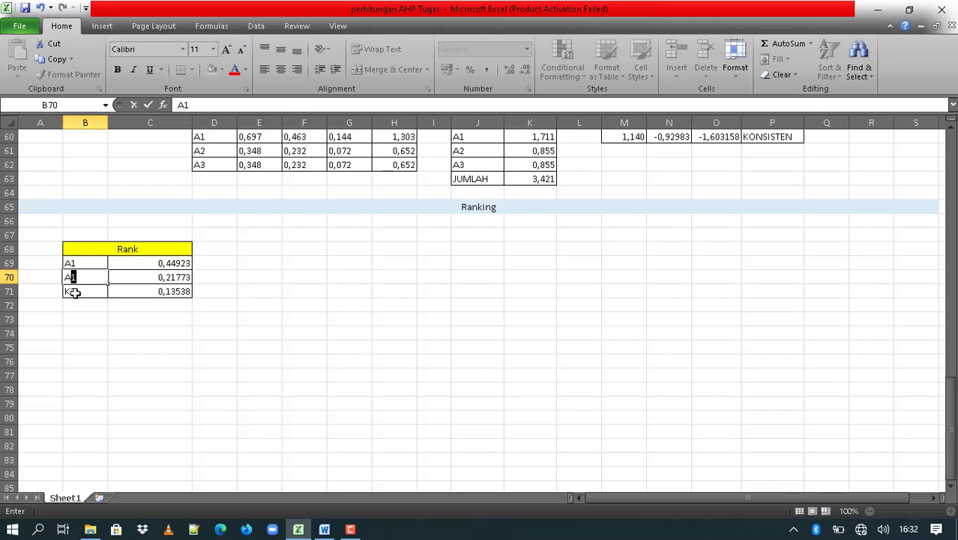
key("Return")
type("A3")
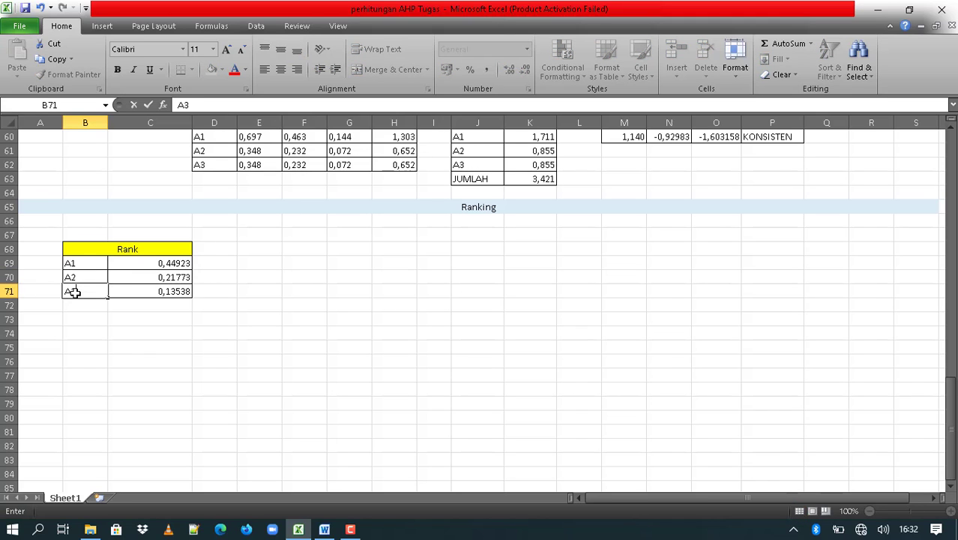
left_click(142, 262)
Review the priority tables behind the A1 rank, then clear the existing formula from cell C69.
scroll(281, 279, "up", 3)
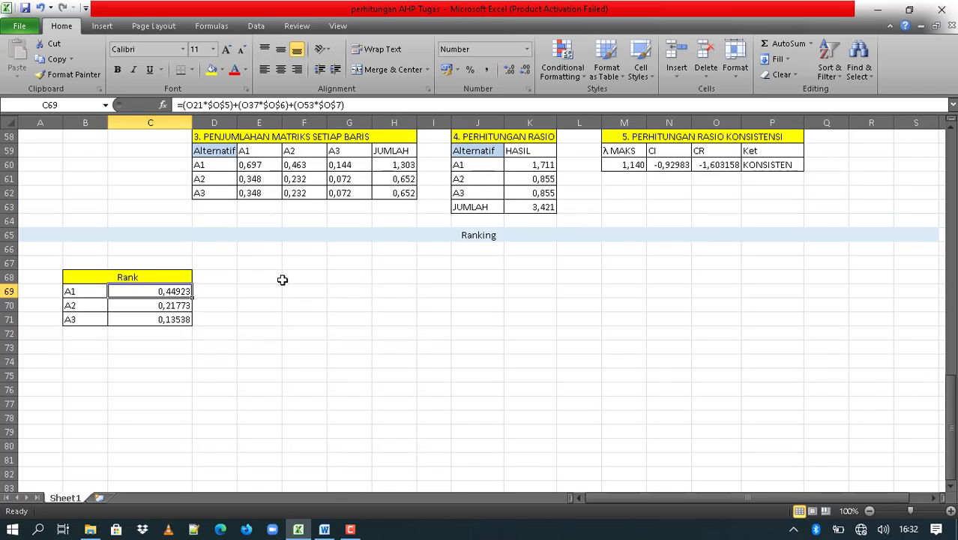
left_click(96, 375)
left_click(137, 375)
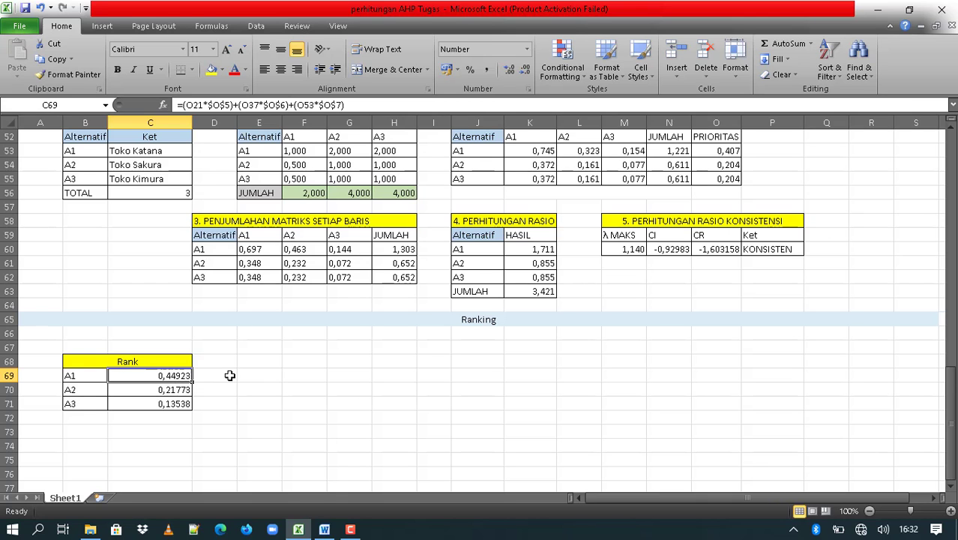
scroll(229, 375, "up", 17)
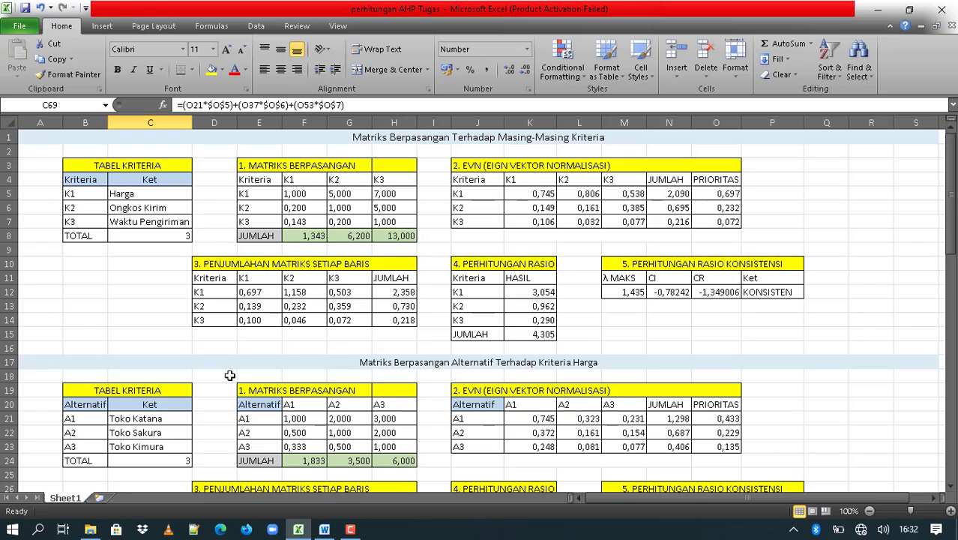
scroll(230, 375, "down", 8)
scroll(230, 375, "down", 8)
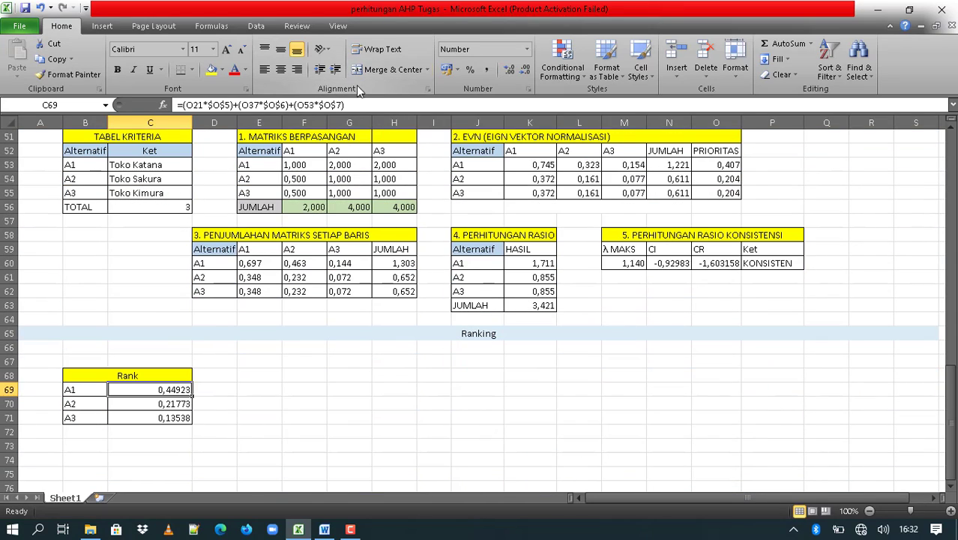
left_click_drag(357, 107, 161, 94)
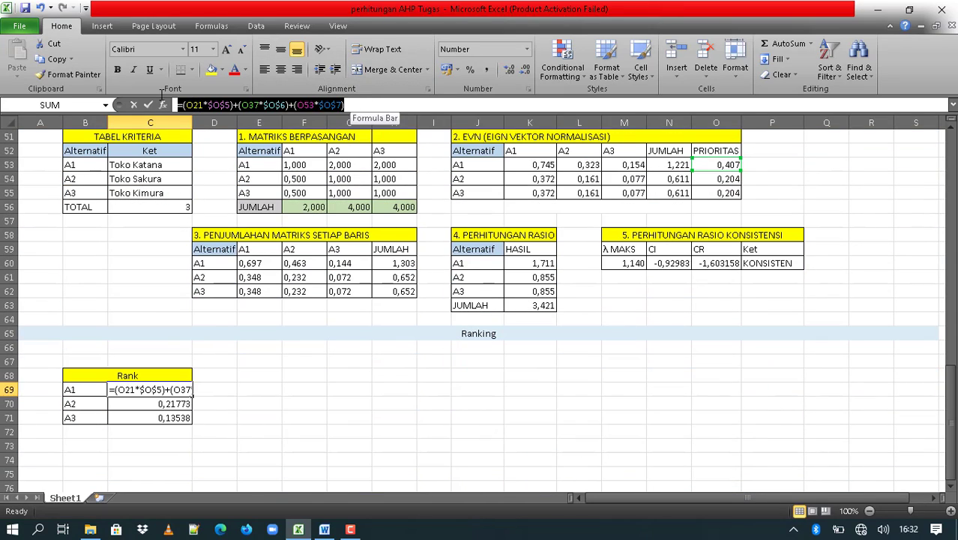
key("BackSpace")
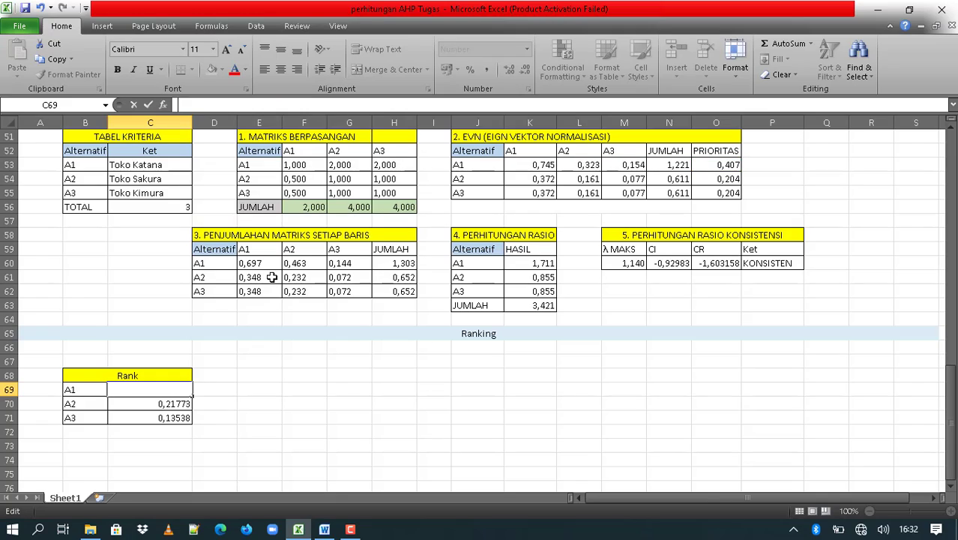
Begin a new C69 formula with =($O5$*O21), multiplying the K1 criteria priority by the A1 priority for Harga.
scroll(735, 387, "up", 17)
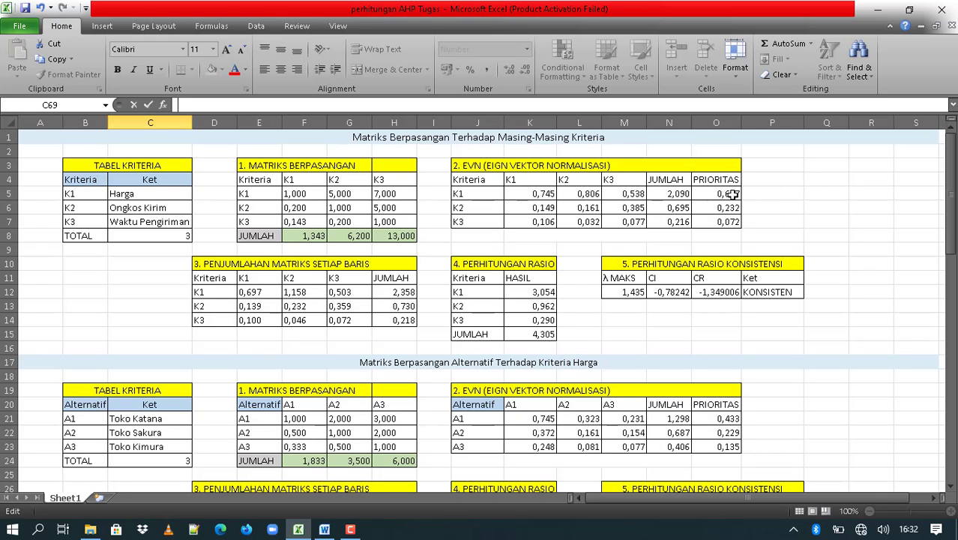
type("=")
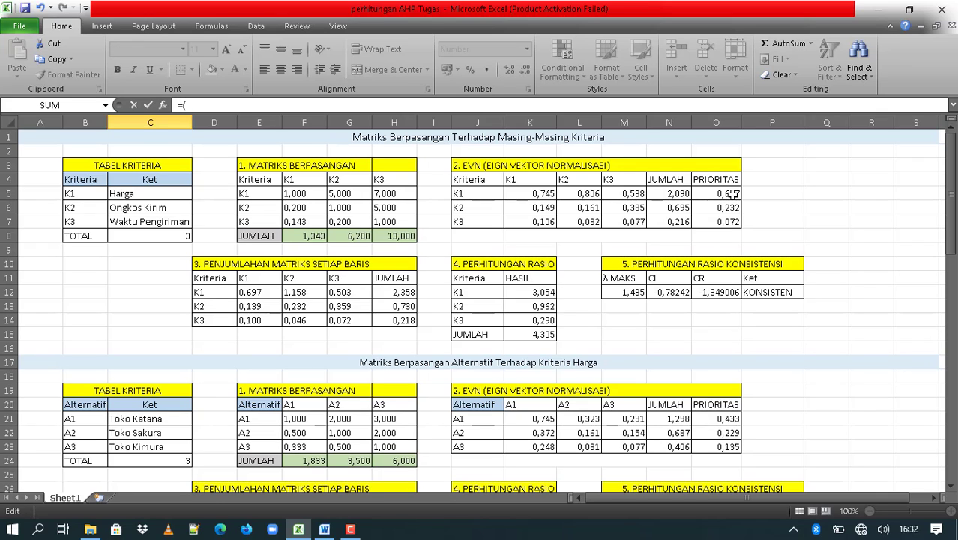
type("(")
left_click(732, 193)
scroll(581, 314, "down", 2)
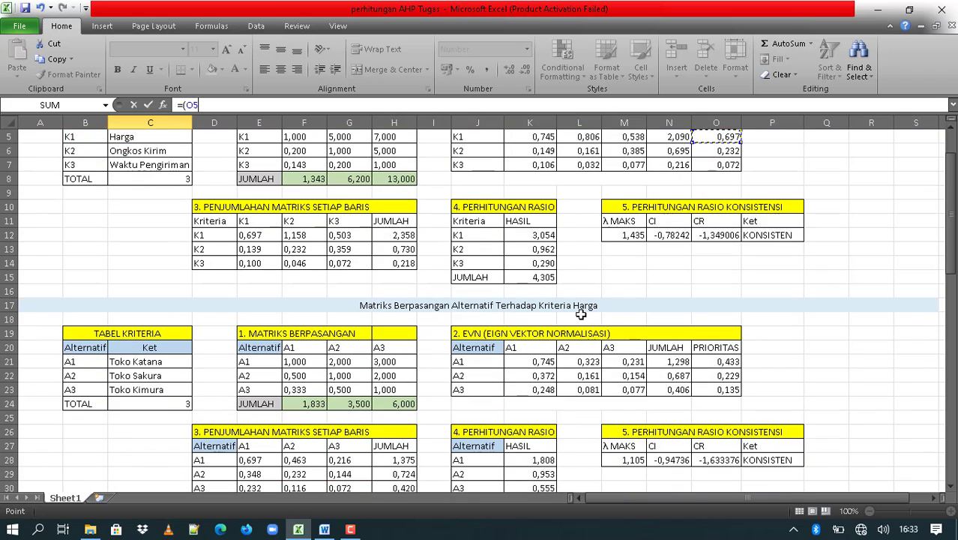
scroll(702, 307, "up", 2)
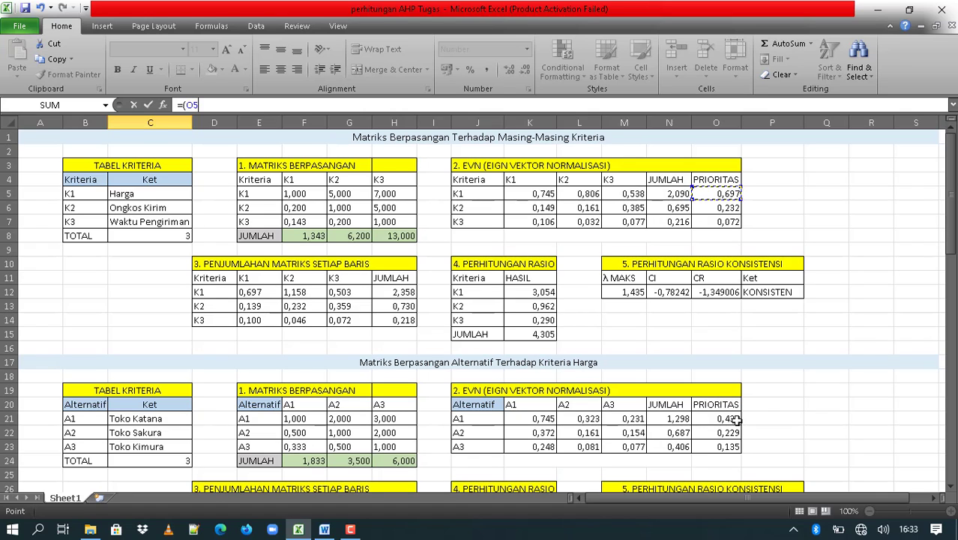
type("*")
left_click(728, 420)
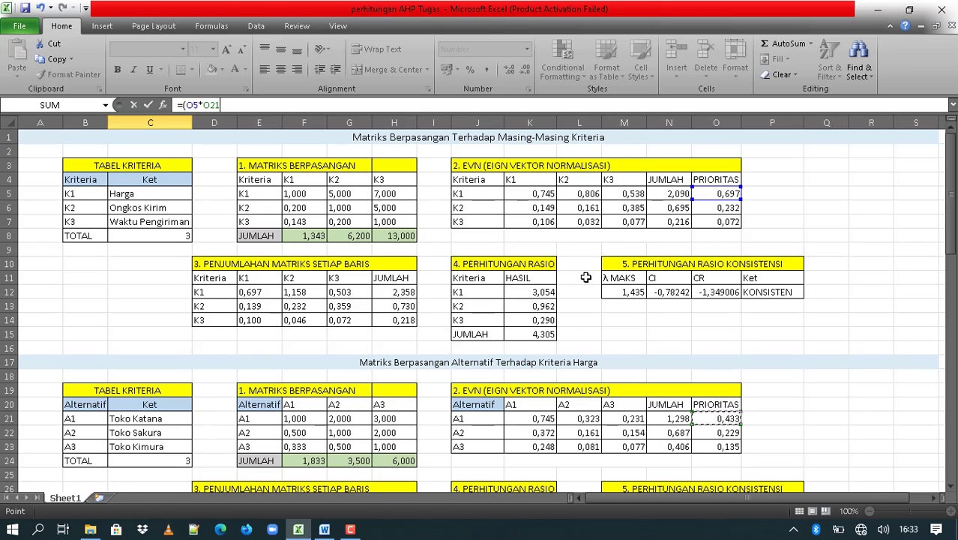
type(")")
type("$")
left_click(206, 107)
type("$")
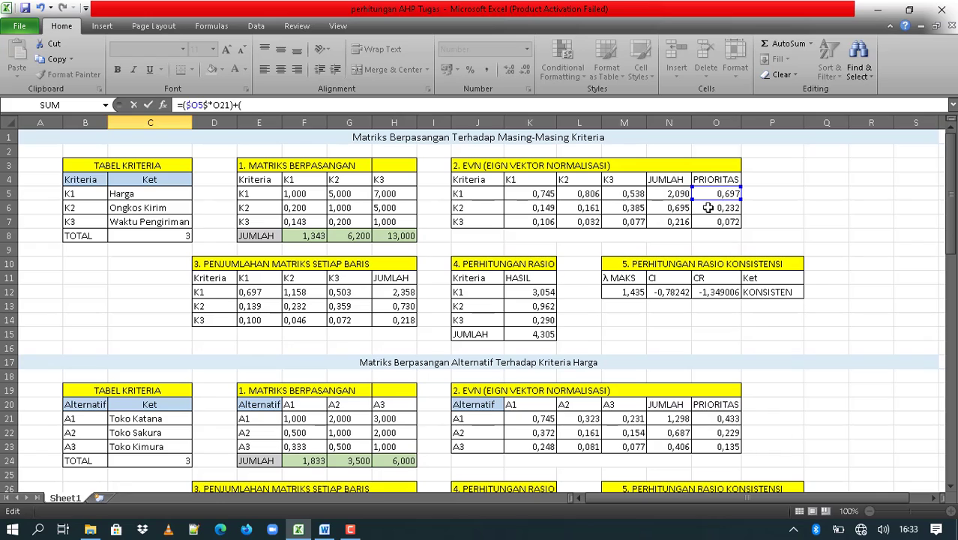
Add the second term ($O$6*O37) to the C69 formula, multiplying the K2 priority by the A1 priority for Ongkos Kirim.
left_click(708, 208)
key("Left")
key("Right")
left_click(241, 105)
type("$")
scroll(789, 414, "down", 5)
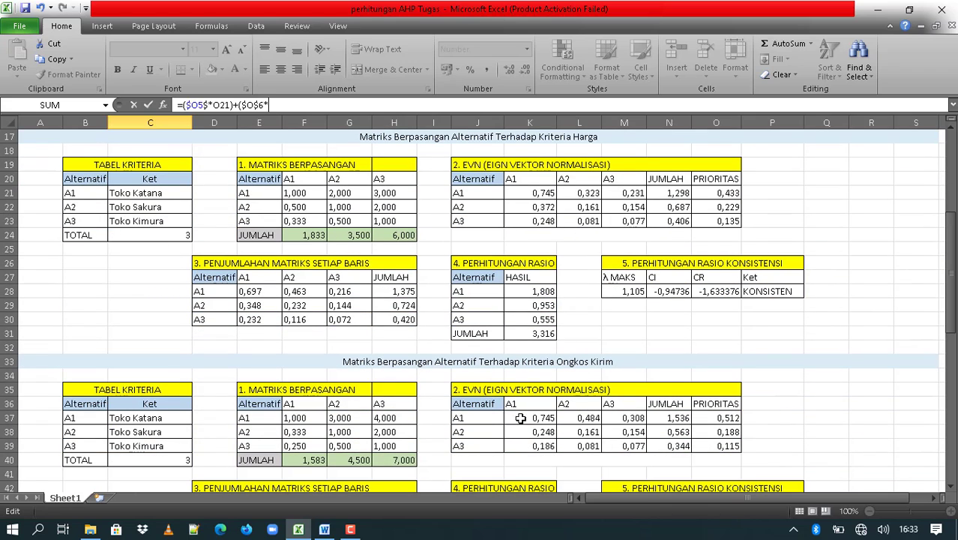
left_click(714, 418)
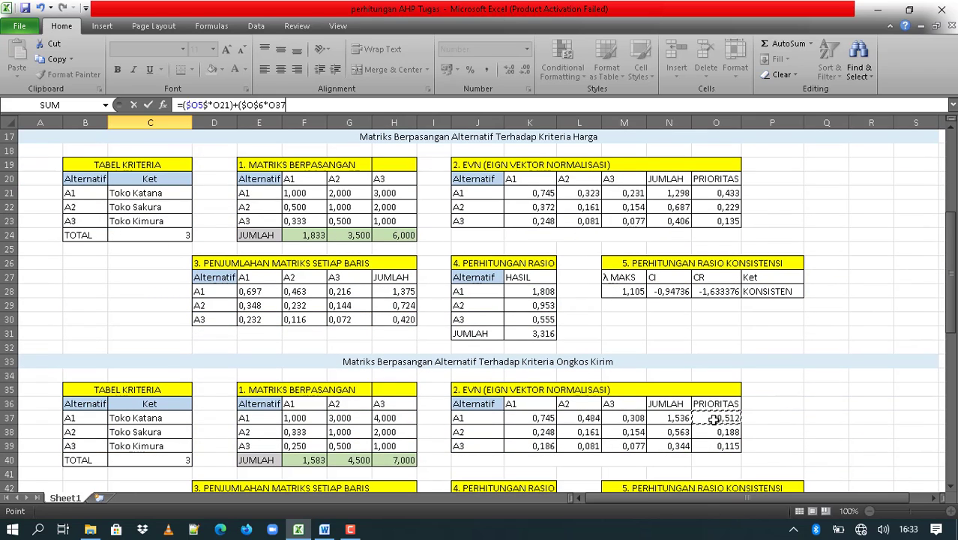
Add the third term ($O$7*O53) for the K3 priority and A1 priority for Waktu Pengiriman, and try to enter the C69 formula.
scroll(745, 338, "up", 5)
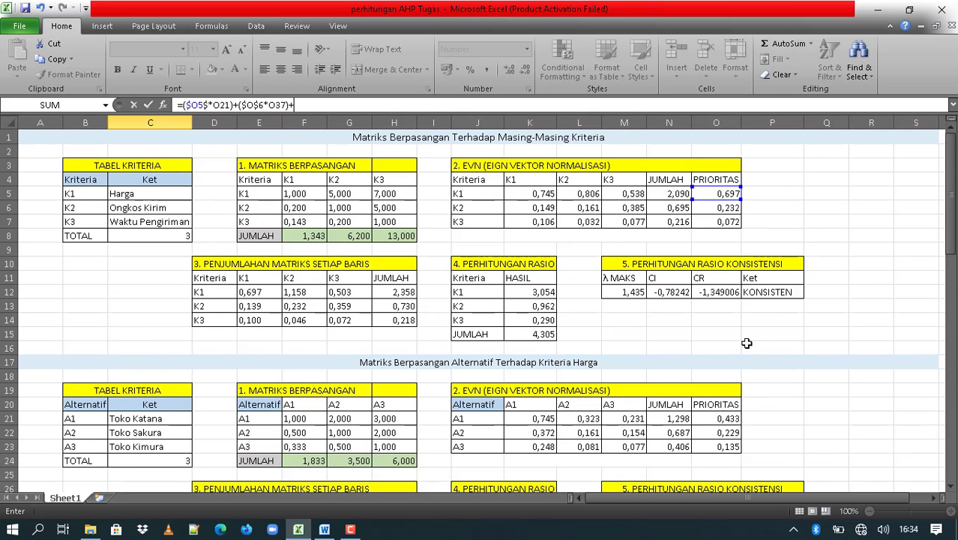
left_click(718, 223)
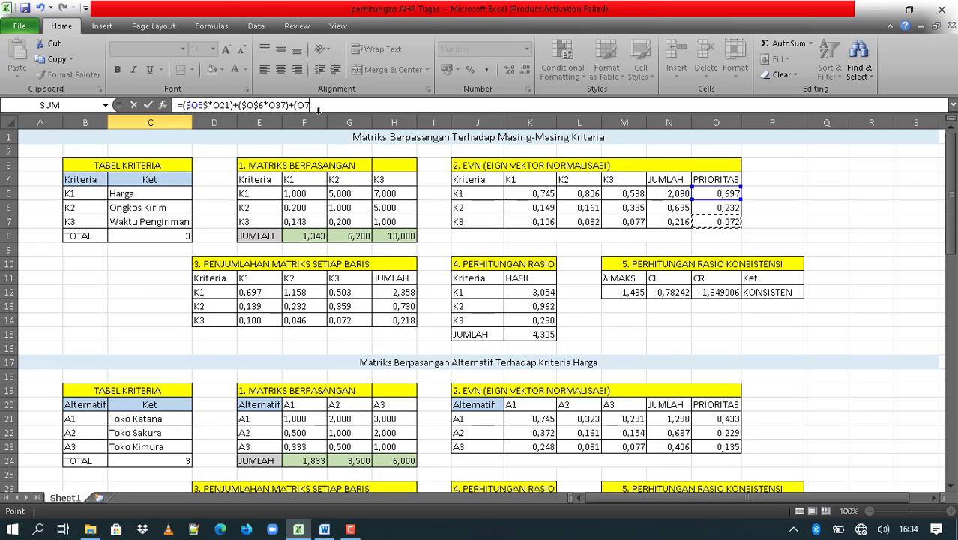
left_click(299, 105)
type("$O$7")
left_click(310, 105)
type("$O$7*")
scroll(750, 361, "down", 15)
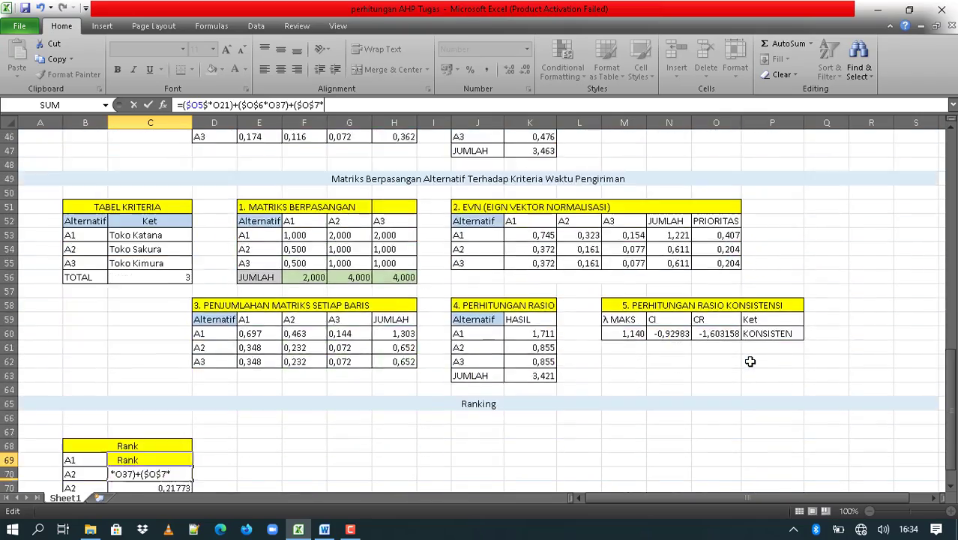
scroll(750, 361, "down", 3)
scroll(748, 360, "up", 4)
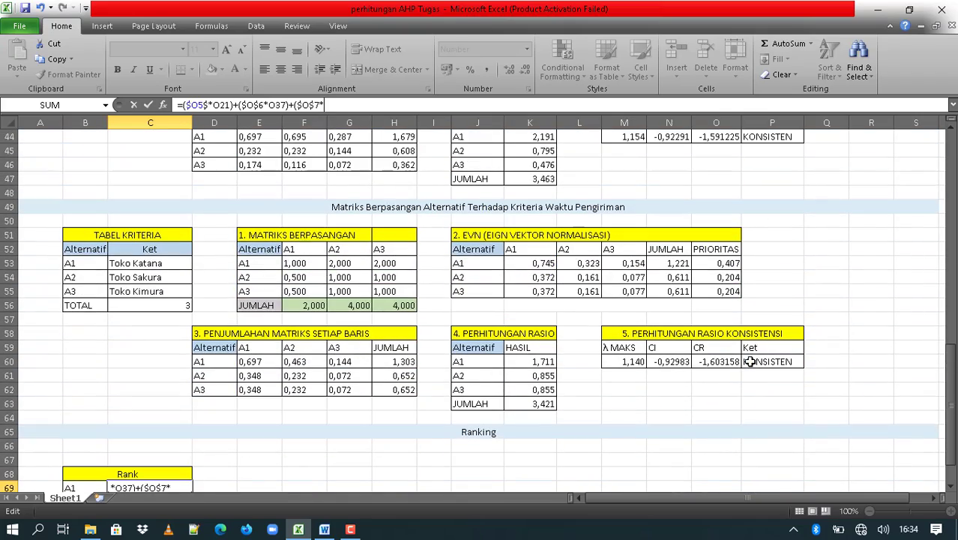
left_click(721, 261)
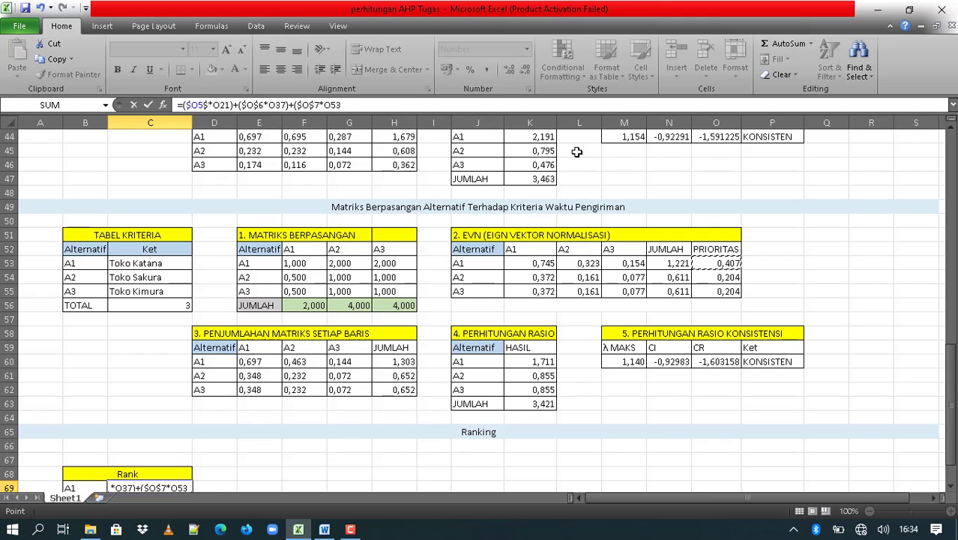
type(")")
key("Return")
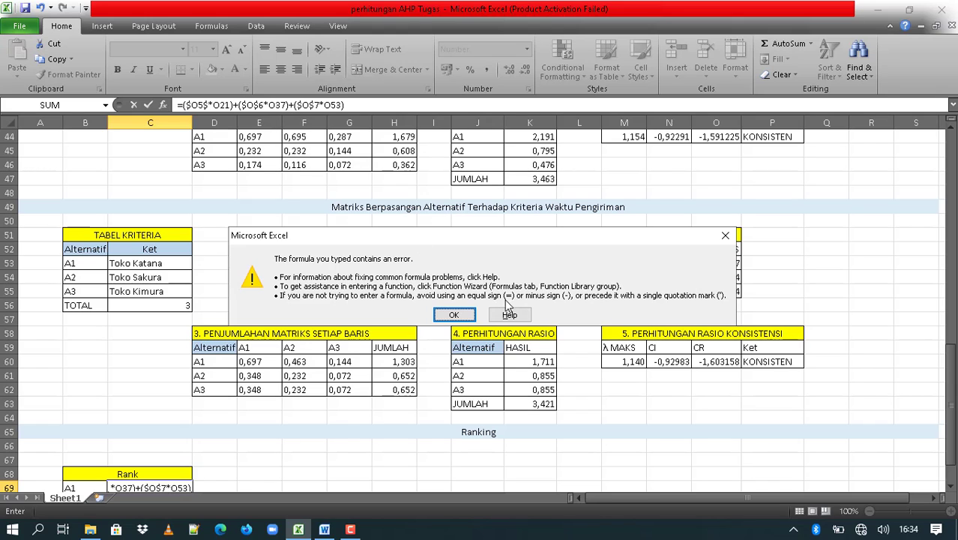
Correct the misplaced dollar sign in the formula's first reference so it reads $O$5, and enter the formula in C69.
left_click(455, 316)
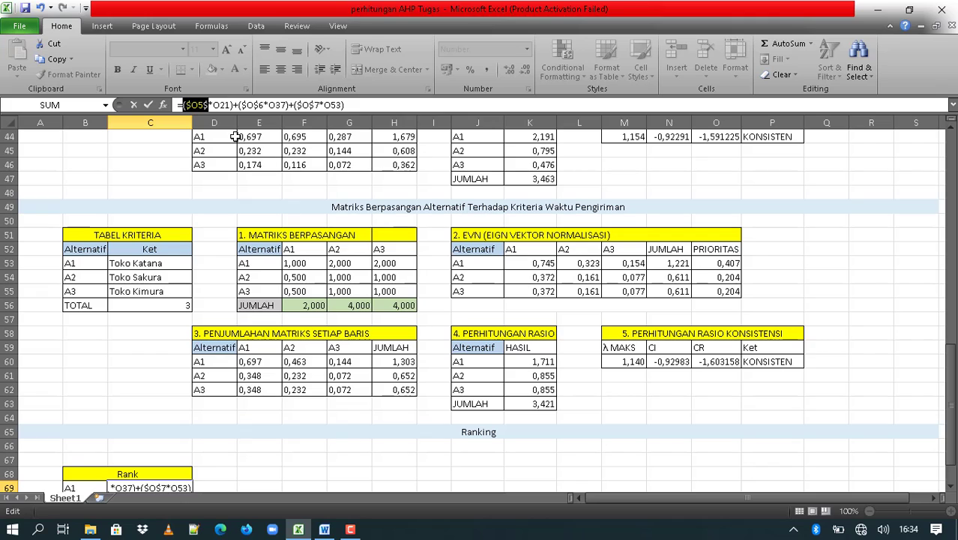
left_click(208, 106)
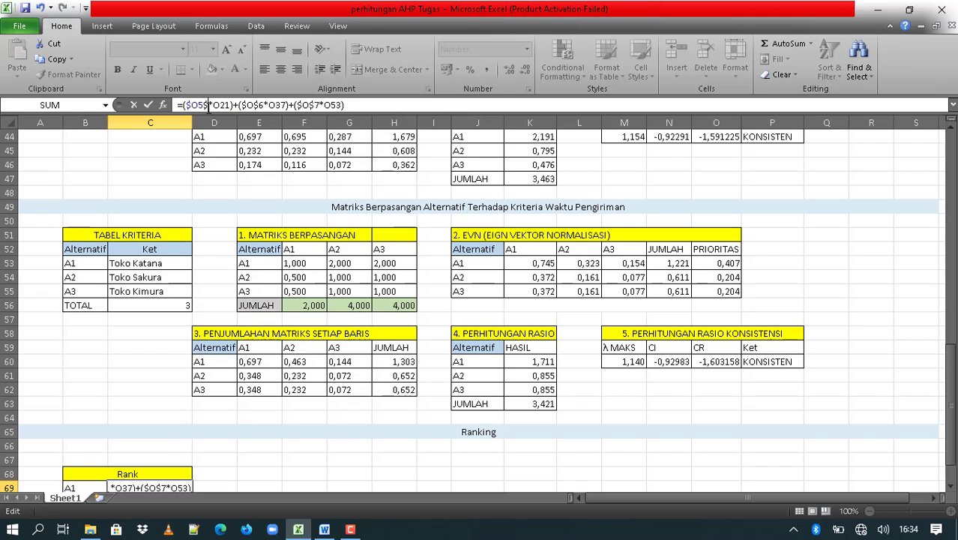
key("BackSpace")
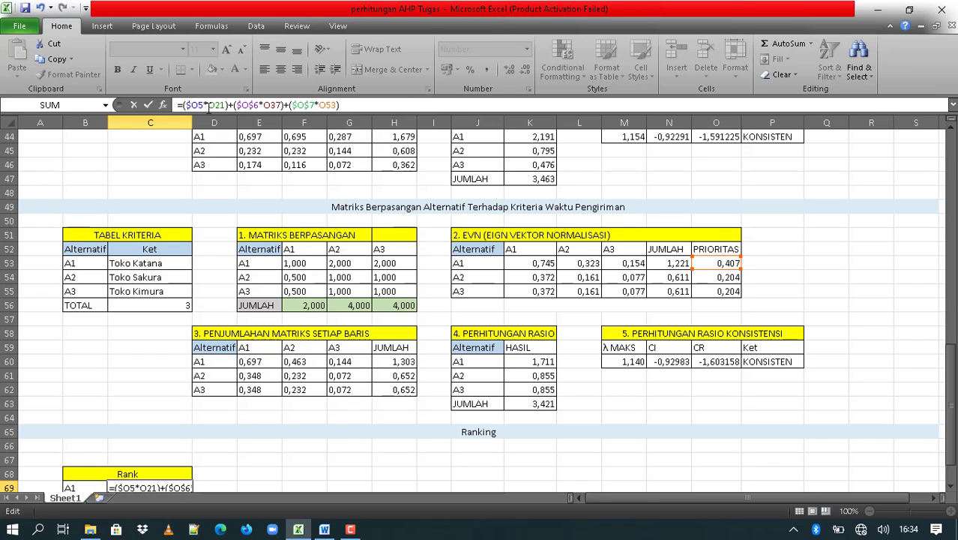
key("Return")
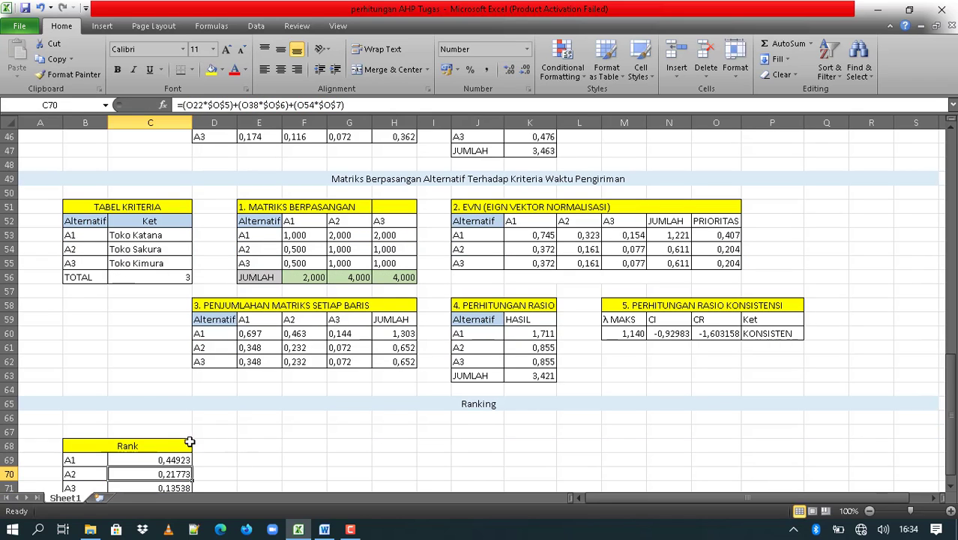
left_click(179, 461)
Clear the A2 and A3 rank values in C70:C71 and refill them by copying the C69 formula down.
scroll(273, 421, "down", 2)
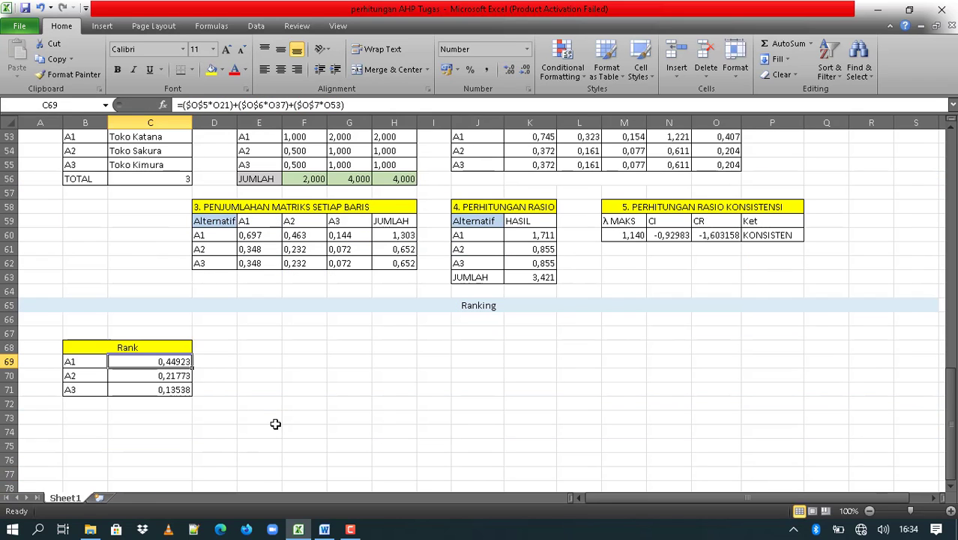
left_click(184, 374)
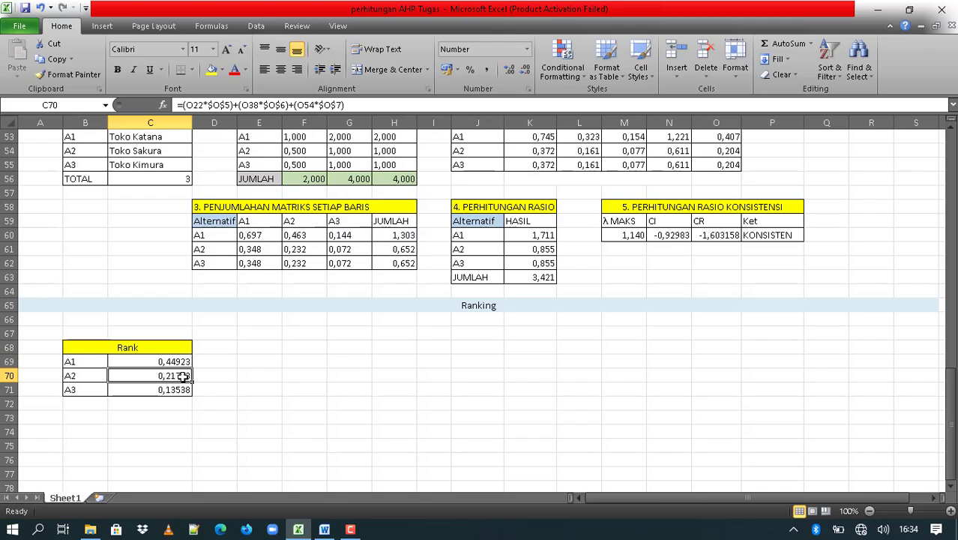
left_click_drag(183, 375, 184, 385)
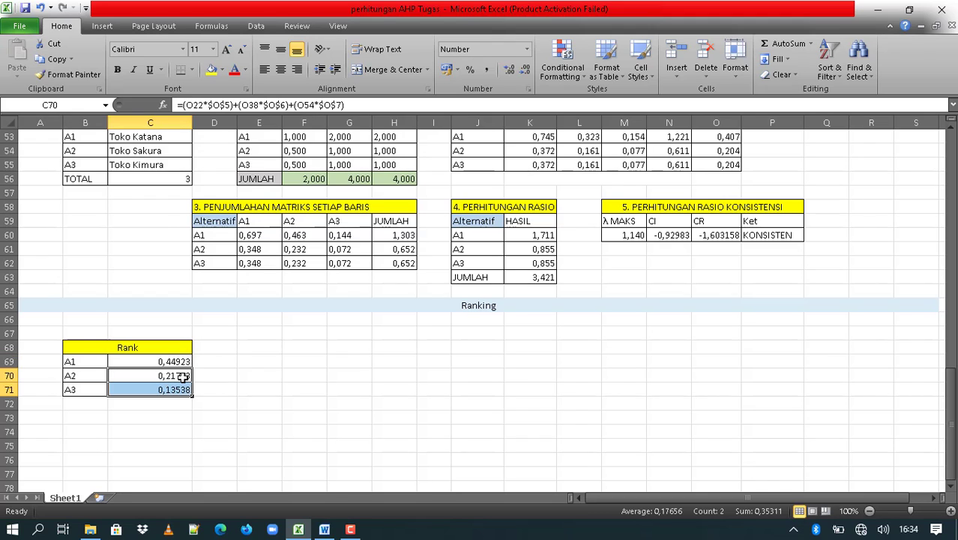
key("Delete")
left_click(186, 361)
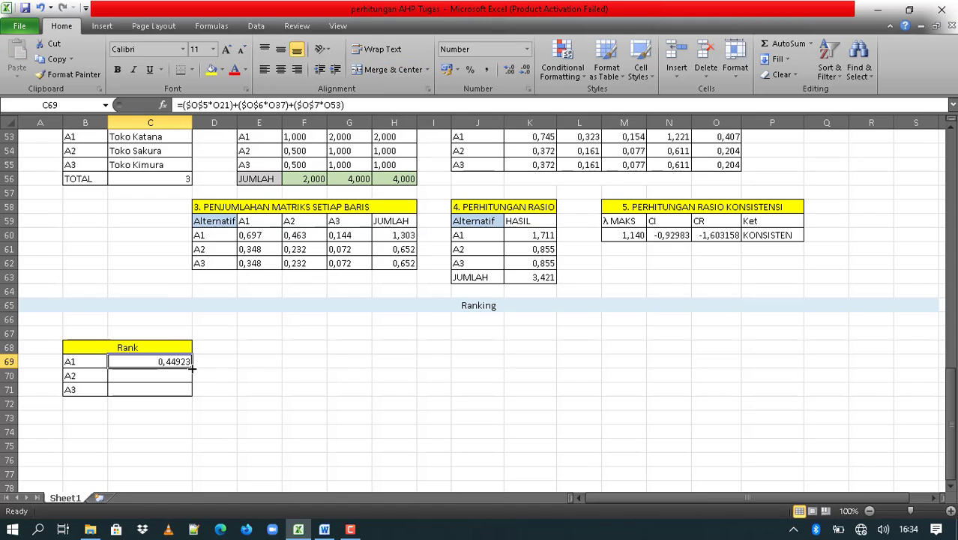
left_click_drag(192, 368, 190, 390)
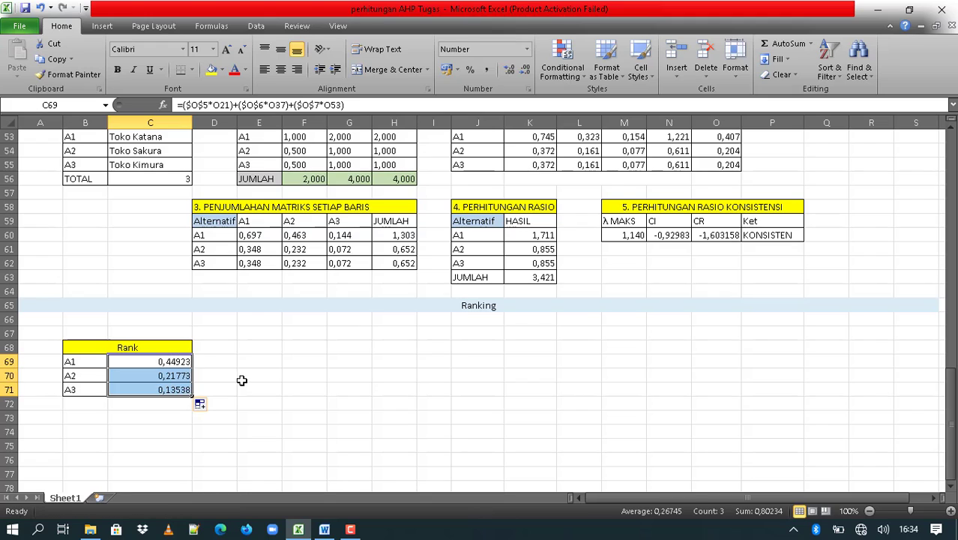
left_click(247, 376)
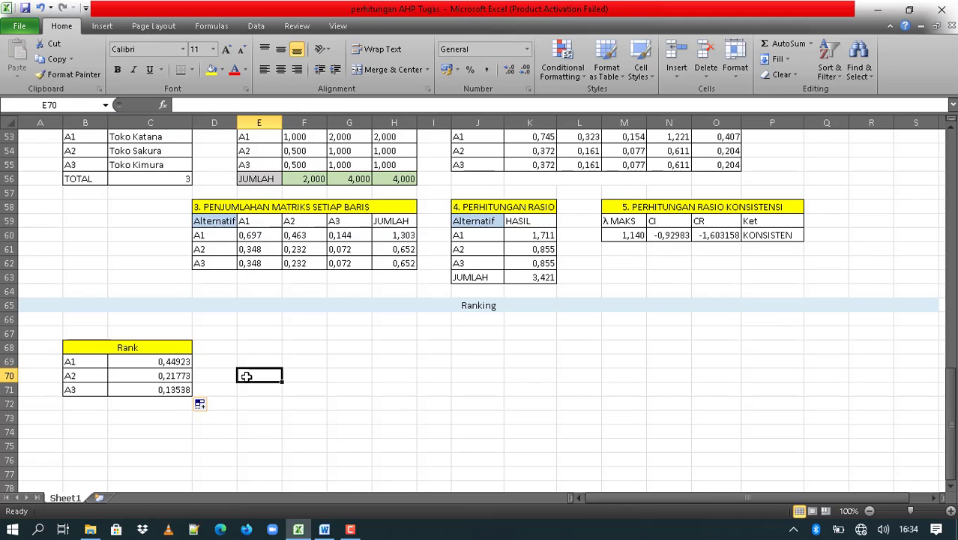
Undo both the refill and the clearing of the A2 and A3 rank values in C70:C71.
left_click(206, 360)
key("Left")
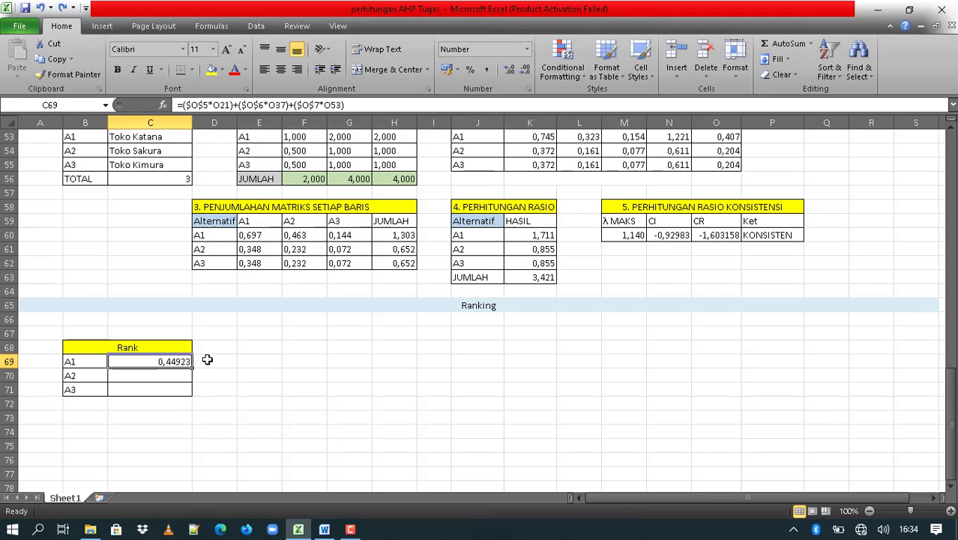
key("Down")
key("shift+Down")
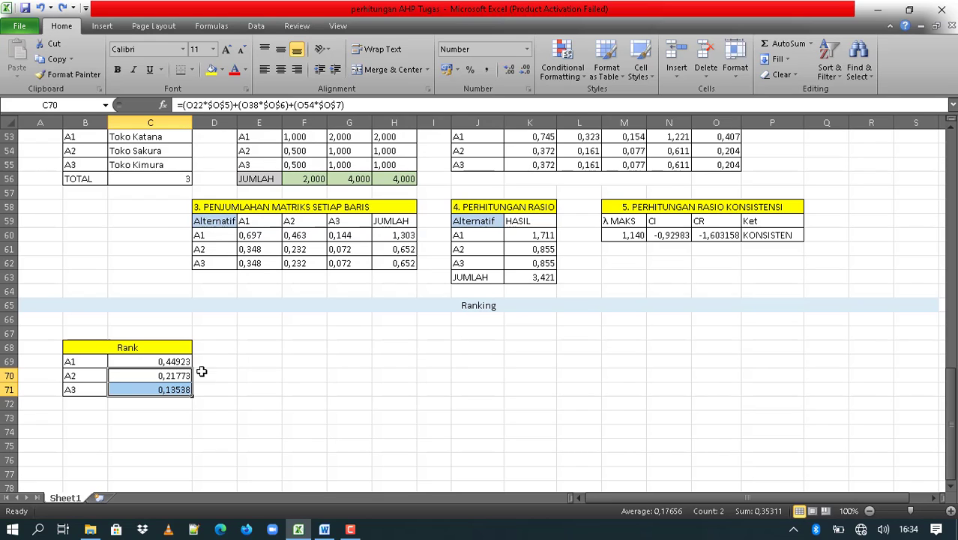
left_click(185, 377)
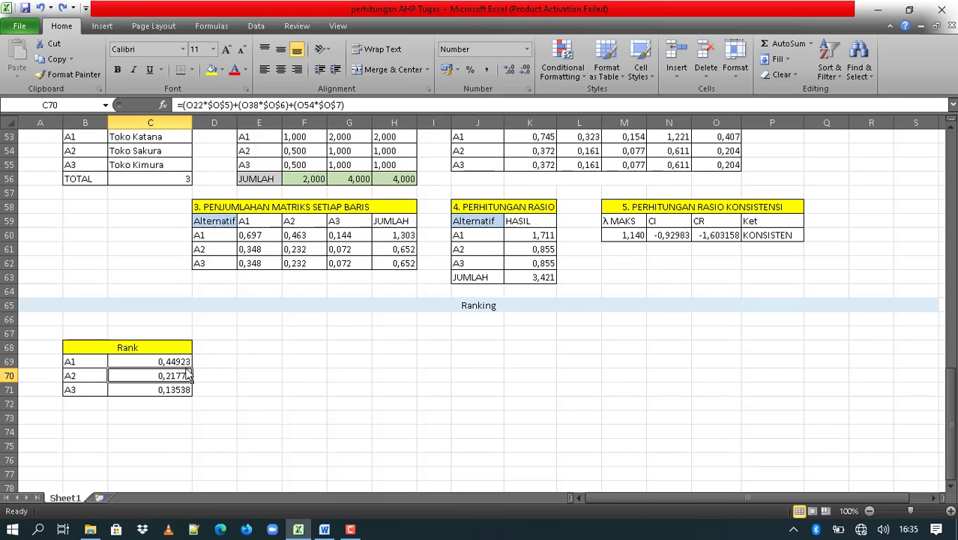
left_click(185, 362)
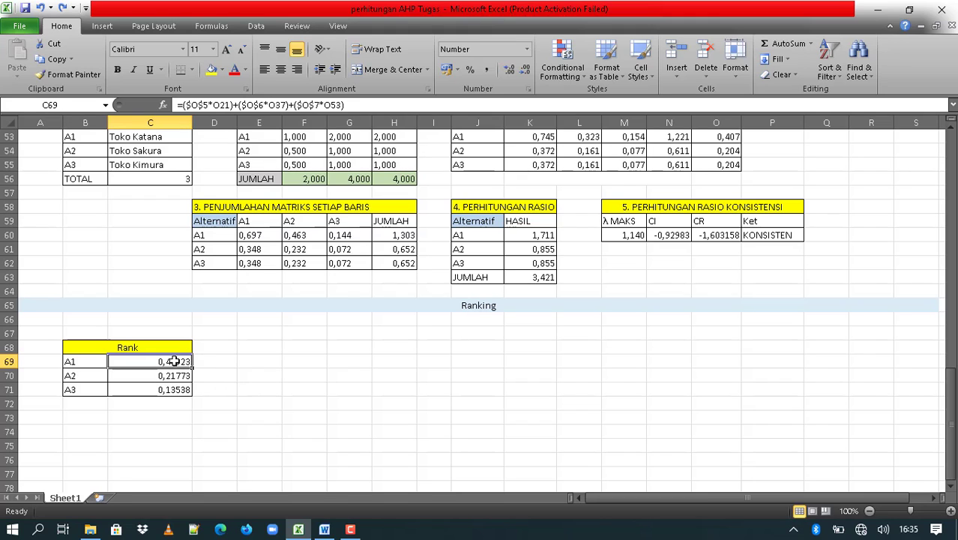
Format the A1–A3 rank values in C69:C71 to show three decimal places.
left_click_drag(176, 366, 180, 387)
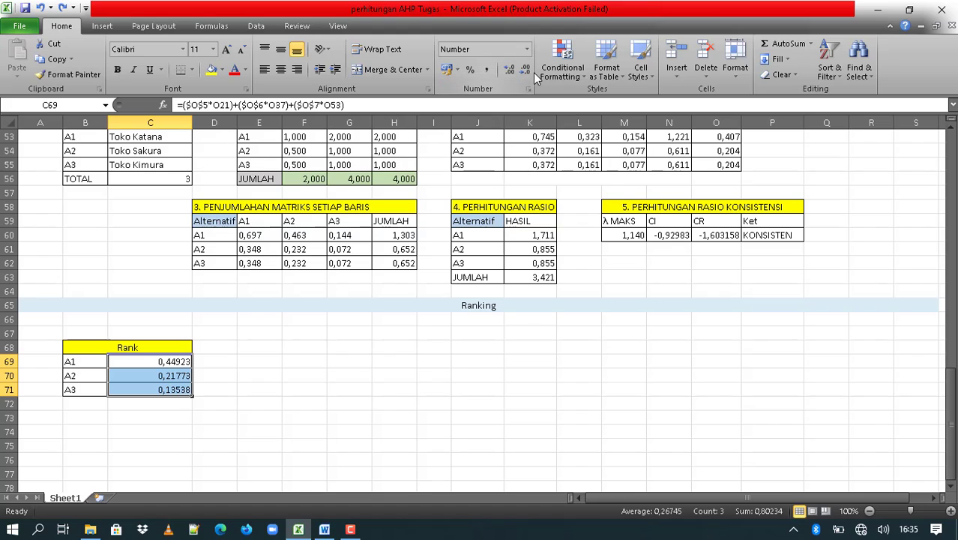
left_click(509, 69)
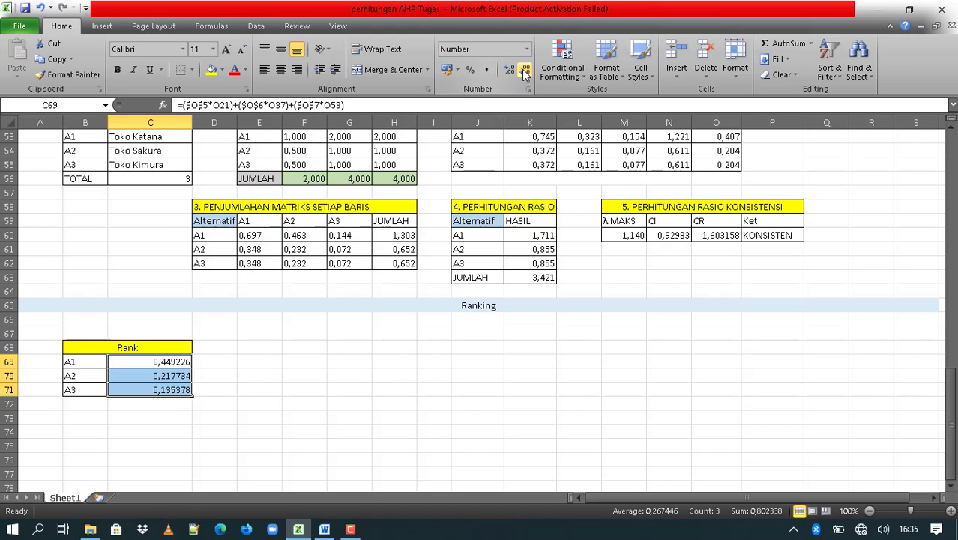
left_click(525, 70)
left_click(525, 69)
left_click(525, 69)
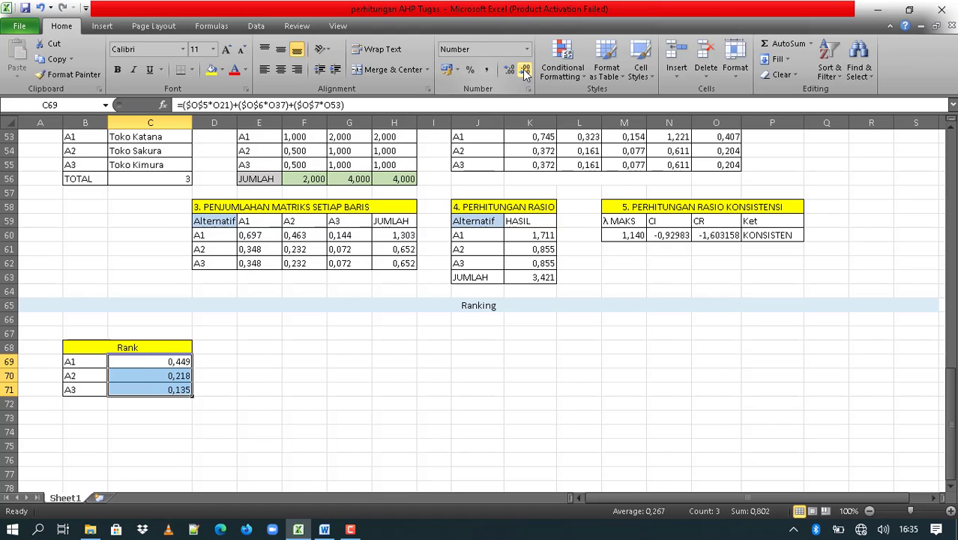
left_click(348, 307)
Compare the final rank values of A1, A2 and A3 in C69:C71 to identify the best alternative.
left_click(177, 362)
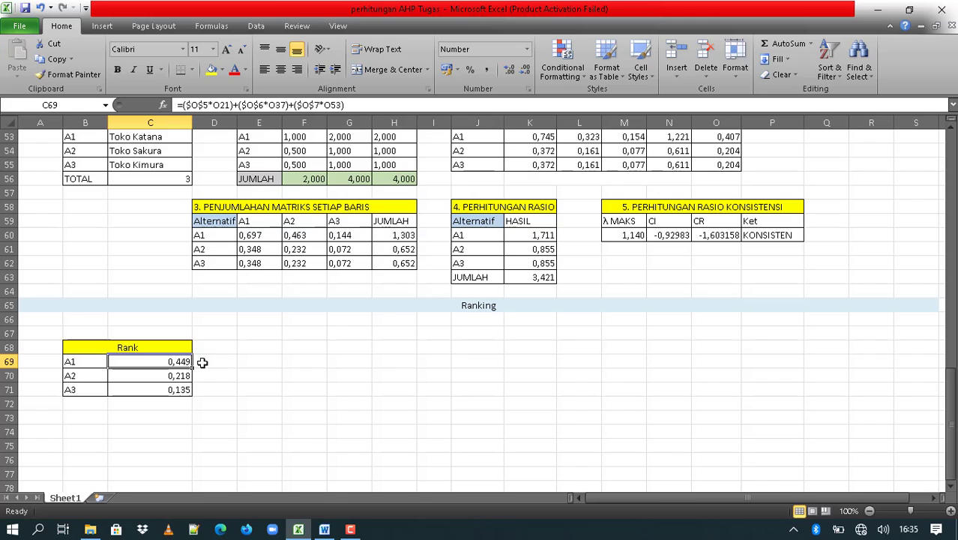
key("Down")
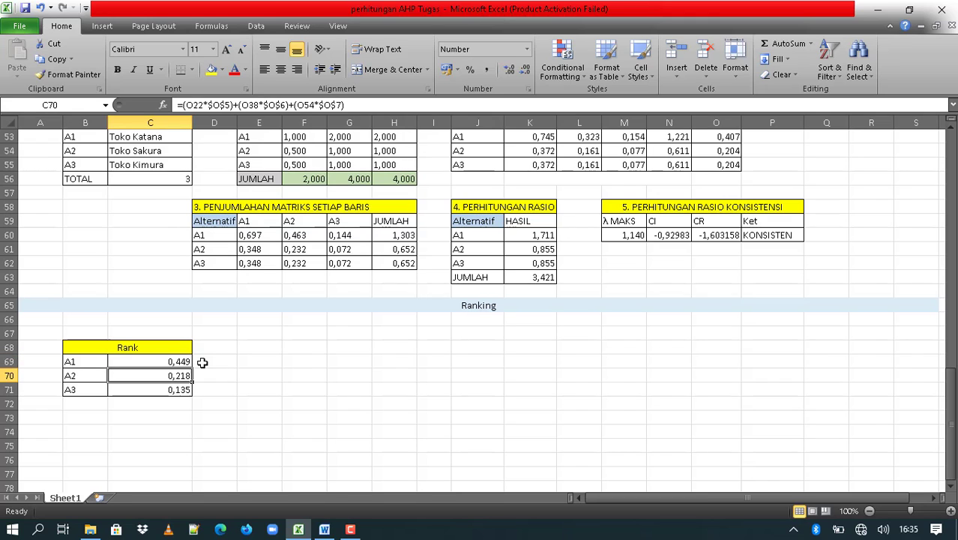
key("Up")
key("Down")
key("Down")
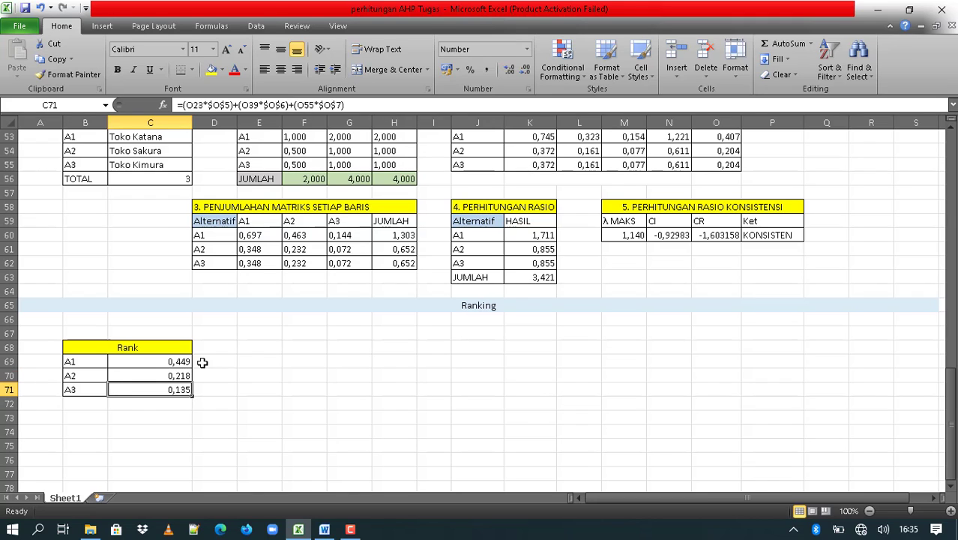
key("Up")
key("Up")
key("Down")
key("Up")
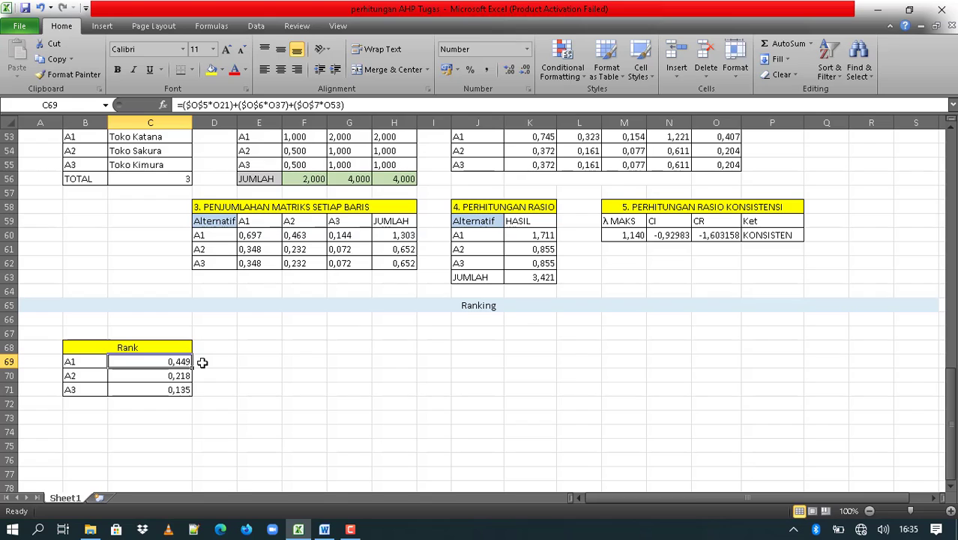
key("Down")
key("Down")
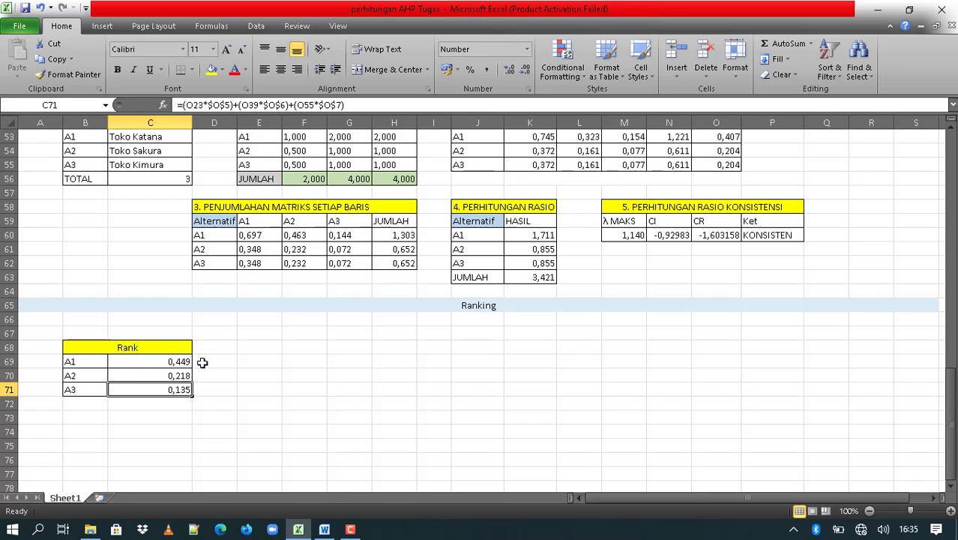
key("Up")
key("Up")
Switch to the Metode AHP document in Word and review the case study through to the hierarchy diagram.
mouse_move(354, 529)
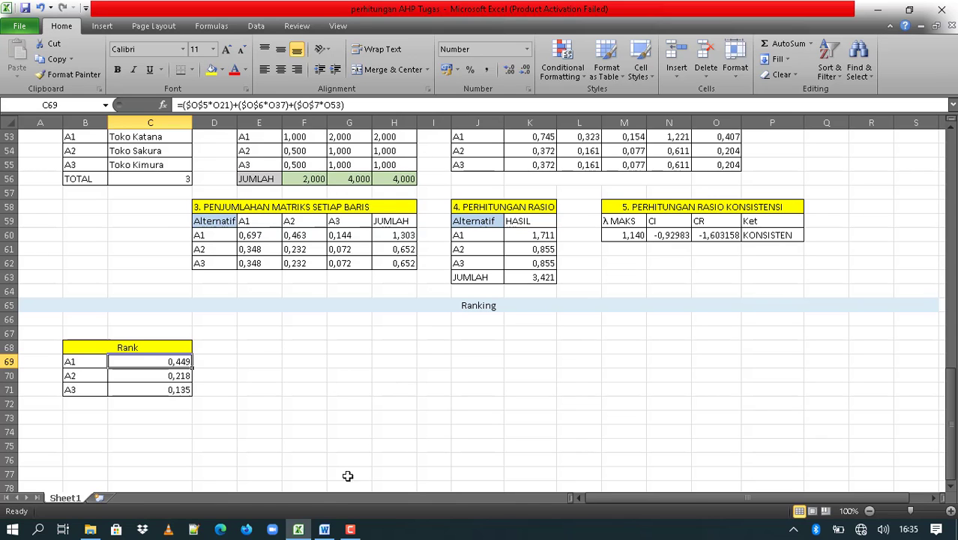
left_click(323, 530)
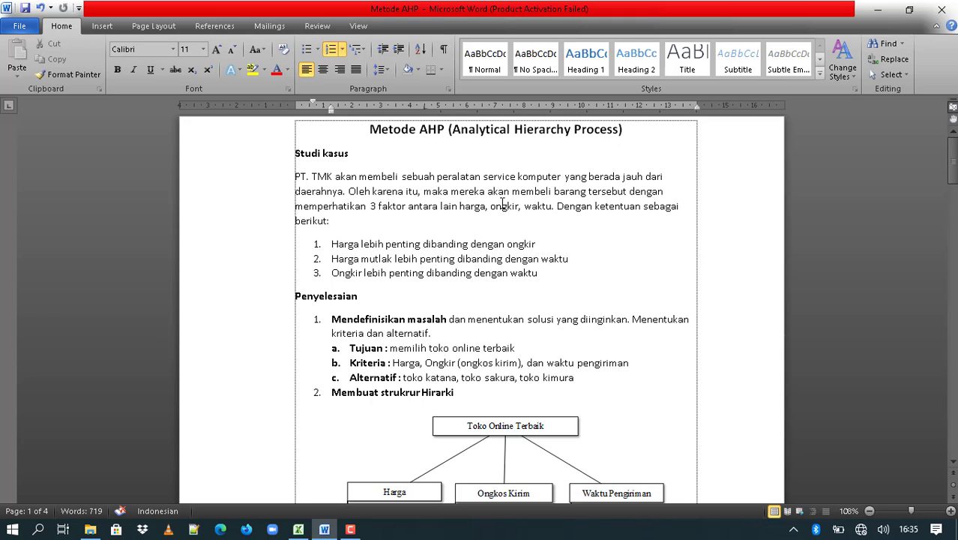
scroll(502, 204, "down", 4)
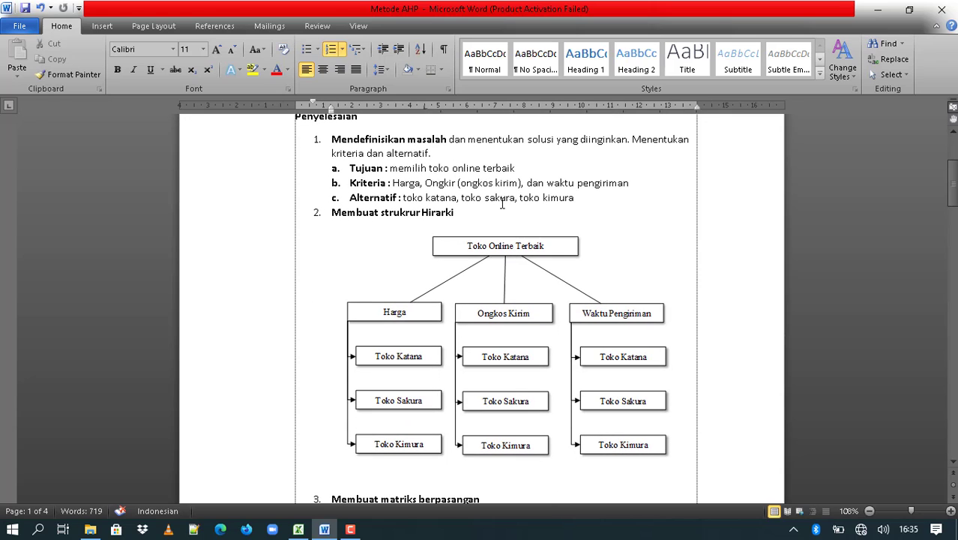